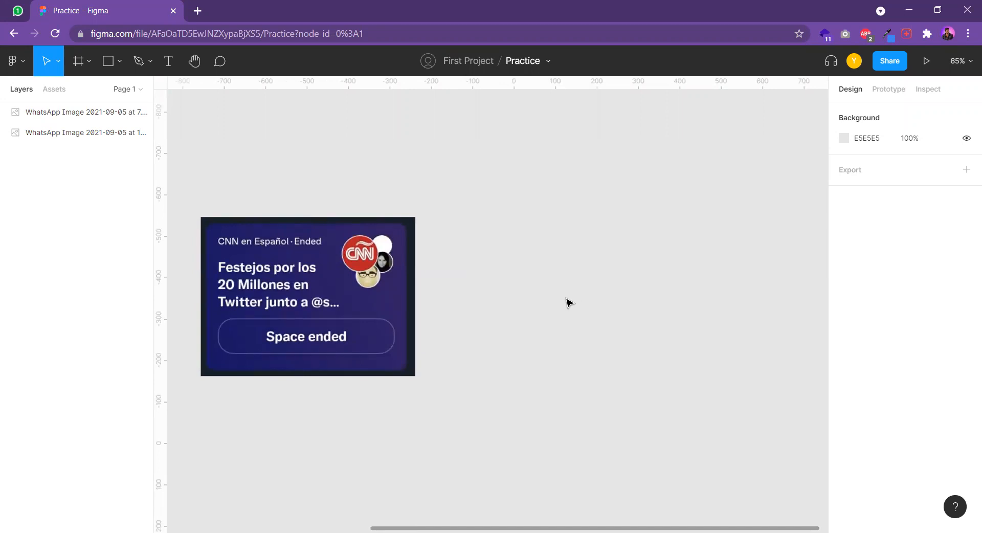
Draw a frame about 490 × 335 on the empty canvas beside the CNN card image
drag(581, 351, 568, 334)
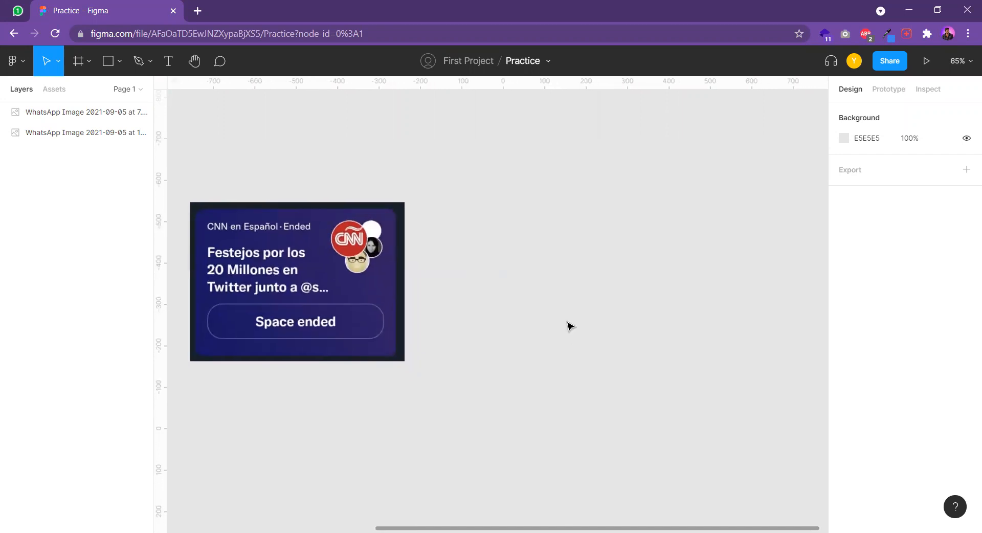
click(308, 300)
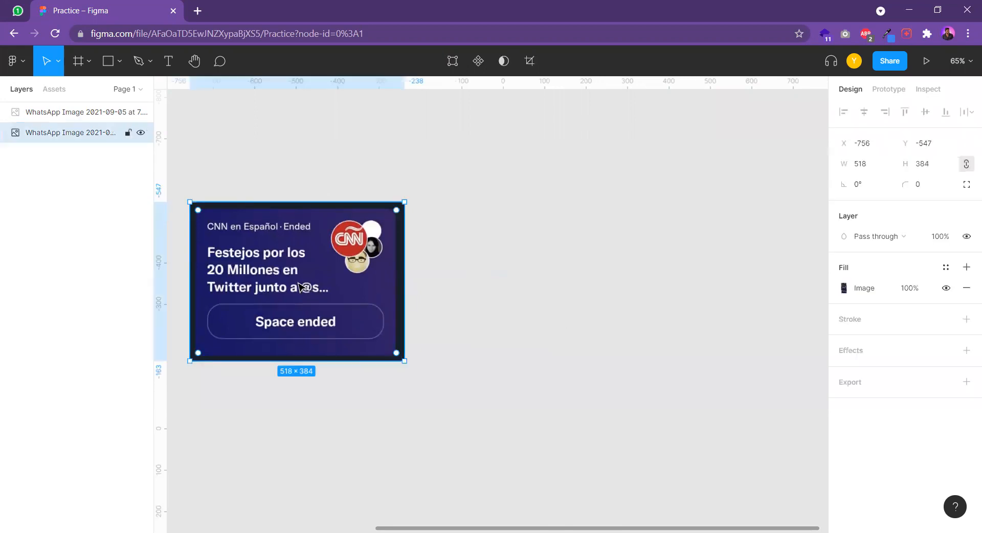
drag(440, 293, 493, 291)
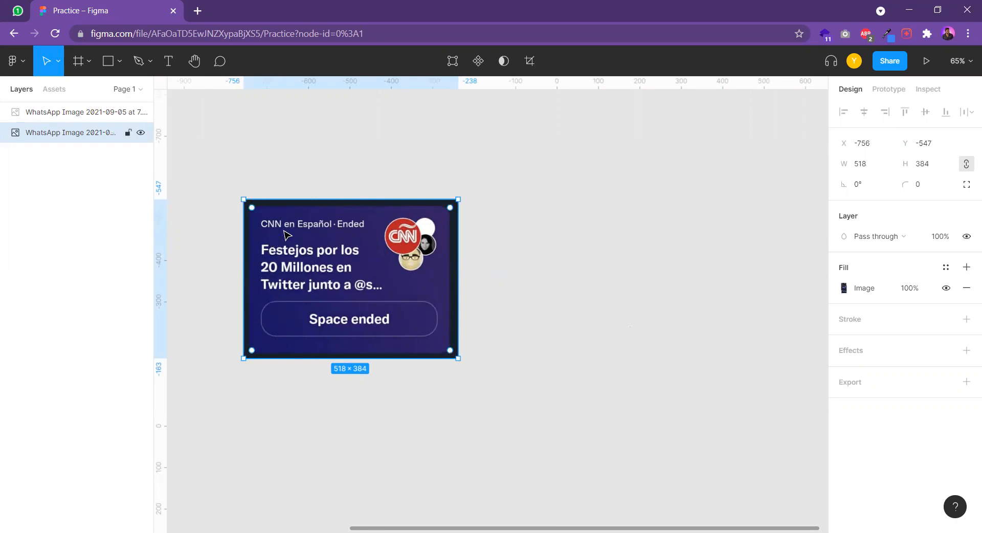
drag(522, 360, 491, 344)
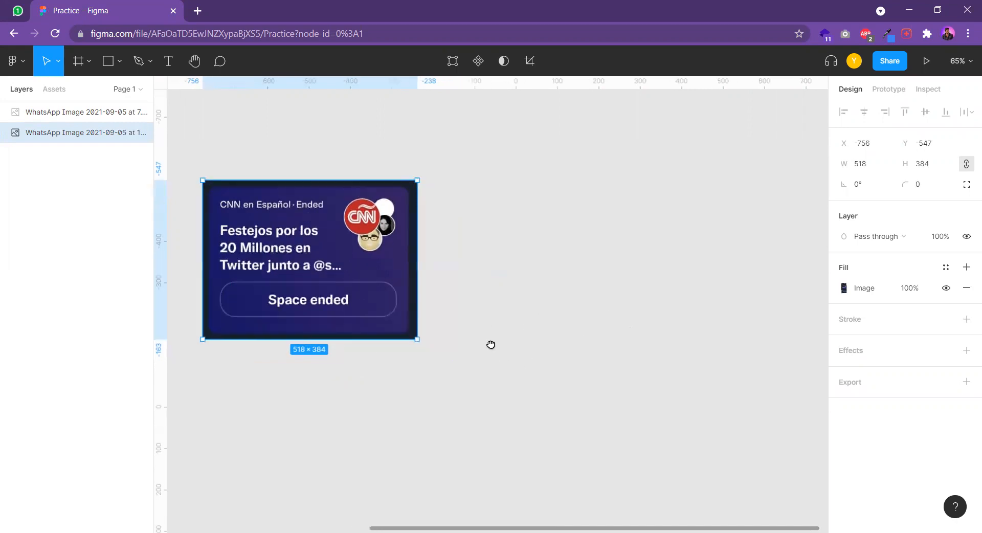
key(f)
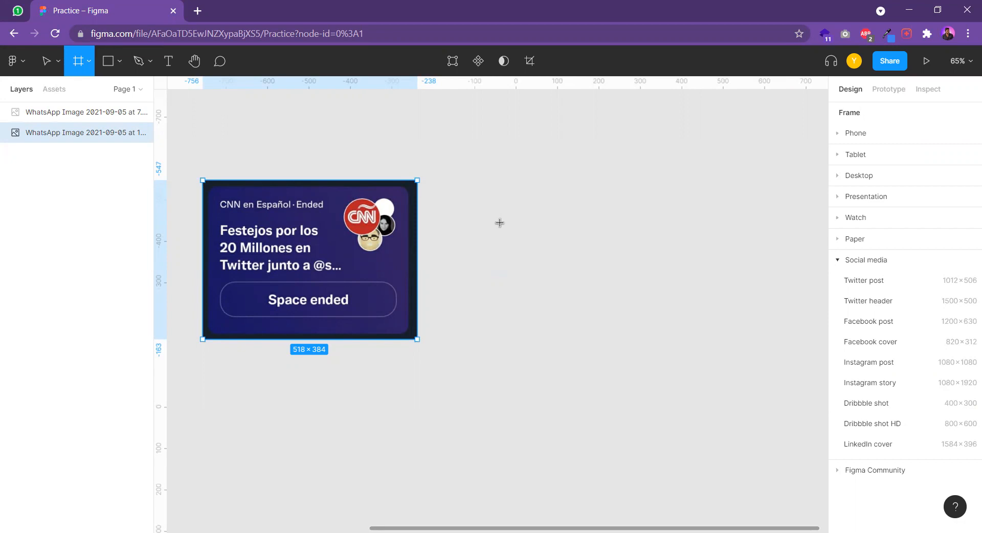
drag(493, 186, 696, 325)
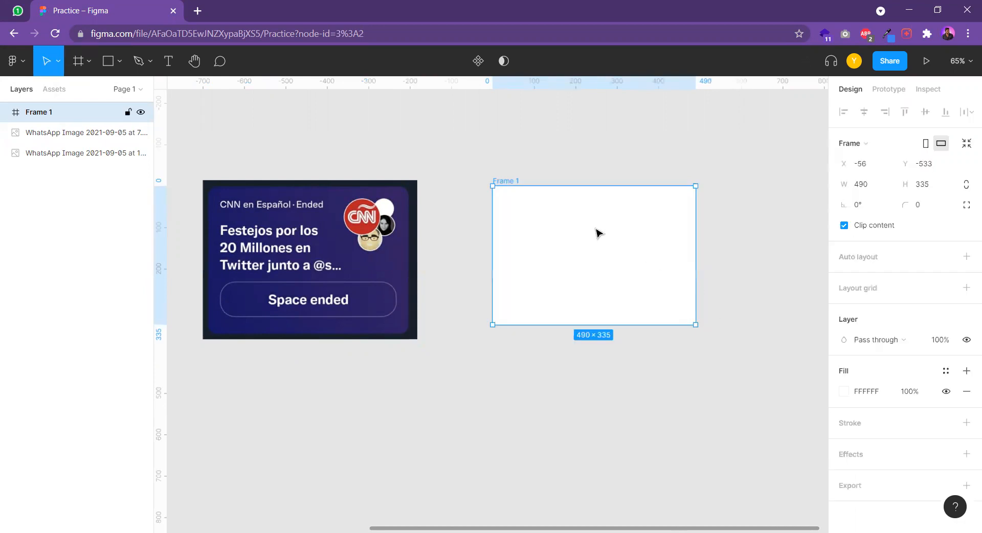
Move the card image to about X -649, Y -582 and the frame to about X -79, Y -557, closer together
scroll(691, 257, right, 3)
drag(307, 220, 352, 205)
drag(476, 257, 465, 250)
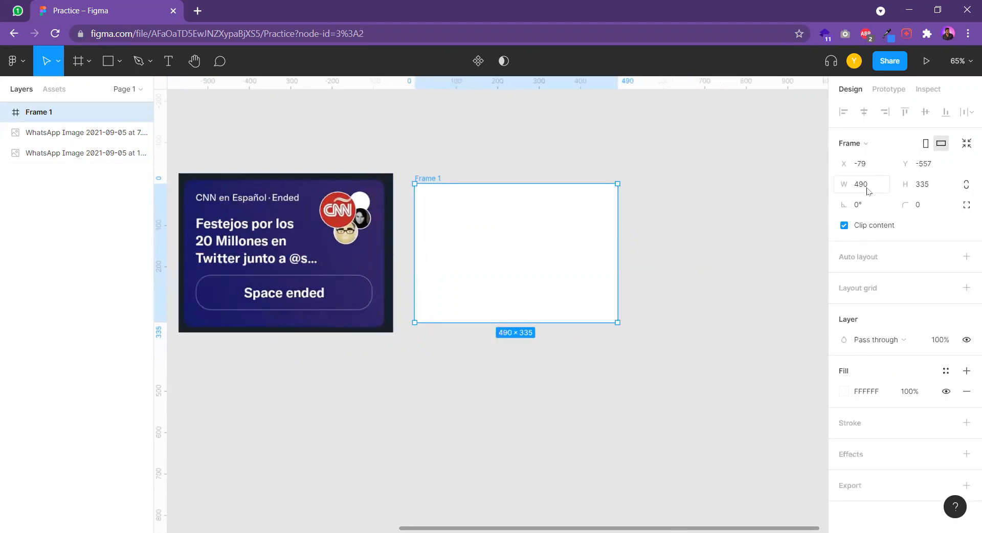
Set the frame's width to 600, and adjust its edges to a size of about 598 × 373
click(883, 191)
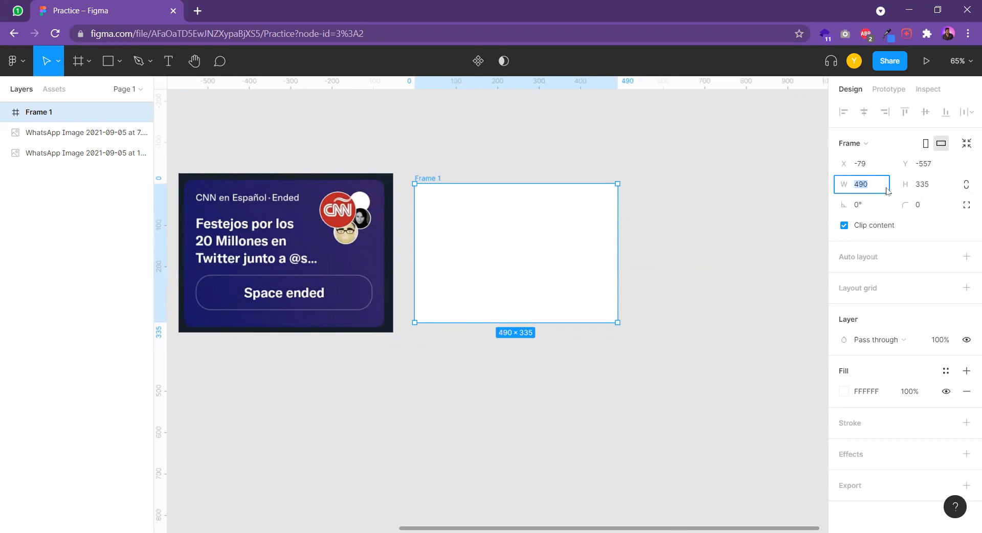
key(Return)
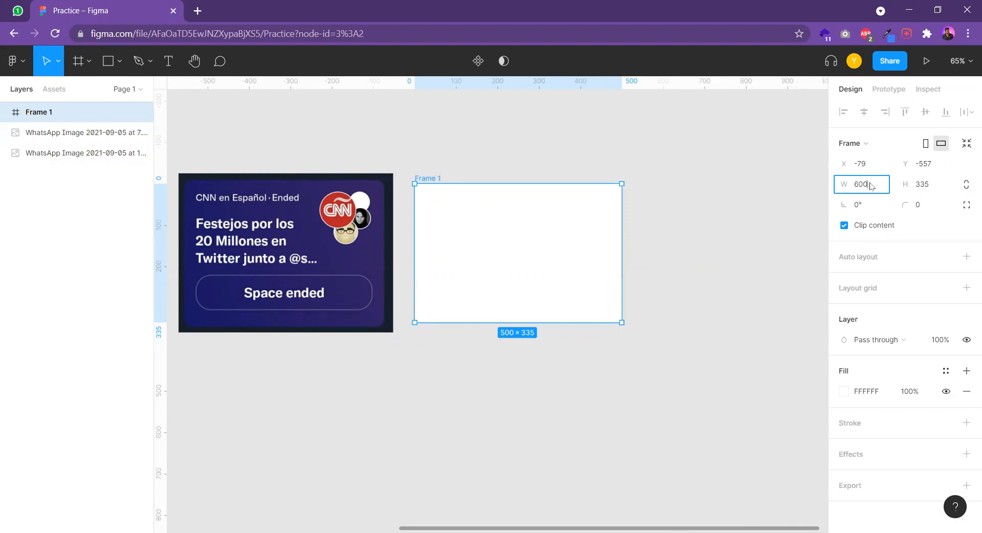
text(600)
key(Return)
click(670, 269)
click(667, 255)
drag(666, 255, 579, 256)
mouse_move(532, 323)
mouse_down()
mouse_move(529, 375)
mouse_move(529, 332)
mouse_up()
drag(472, 183, 472, 177)
drag(577, 225, 662, 230)
Fill the frame with the dark purple 312265 sampled from the card image's background
click(386, 263)
scroll(429, 264, left, 3)
click(540, 251)
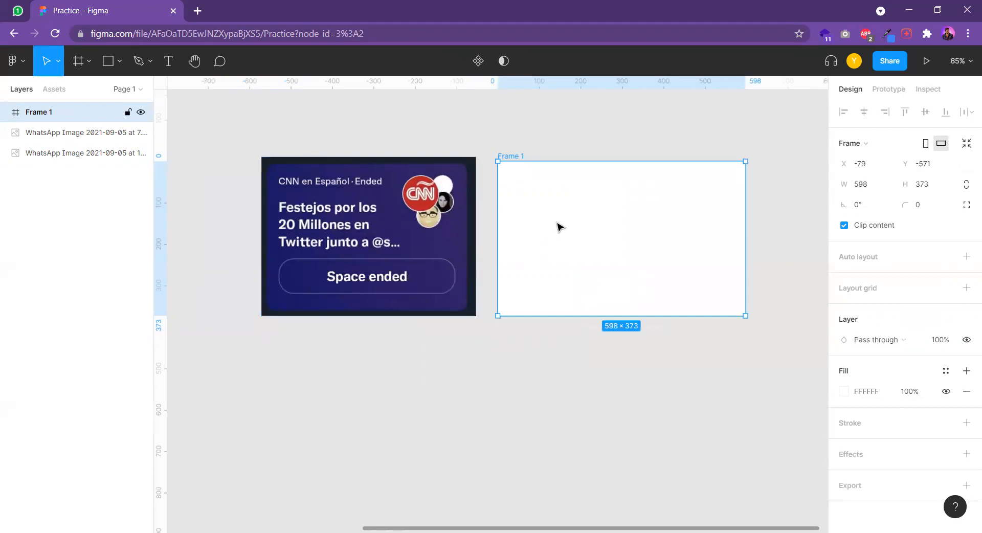
click(845, 392)
drag(754, 246, 794, 280)
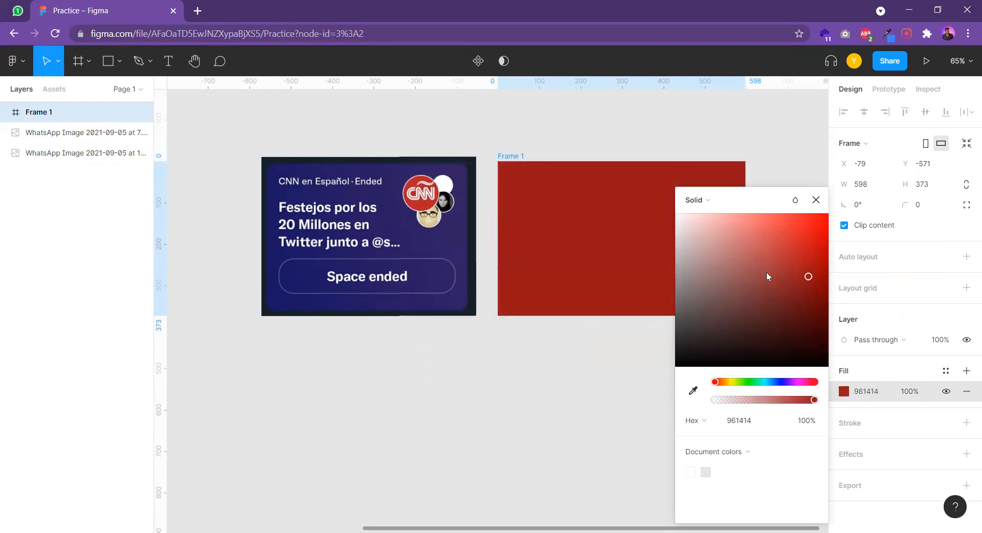
drag(803, 276, 802, 268)
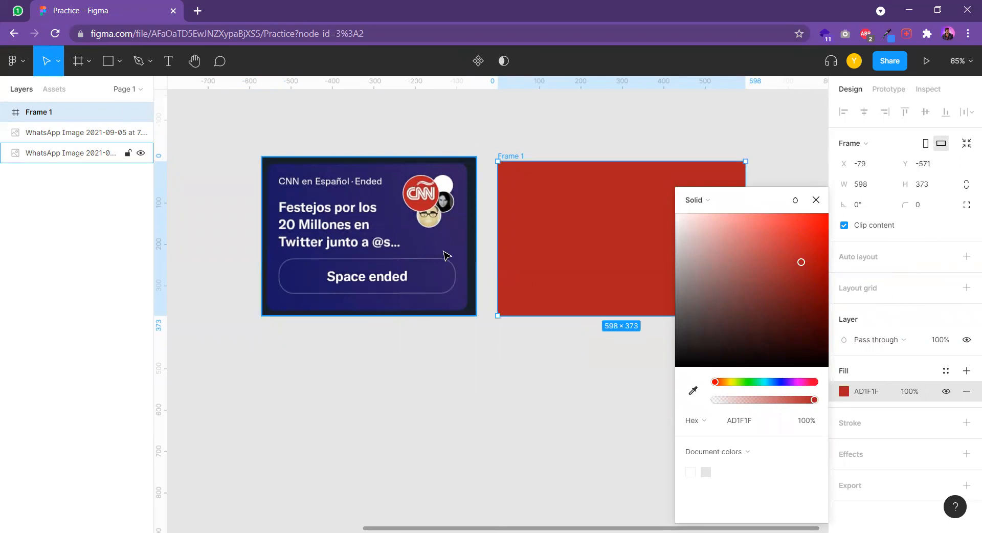
click(695, 392)
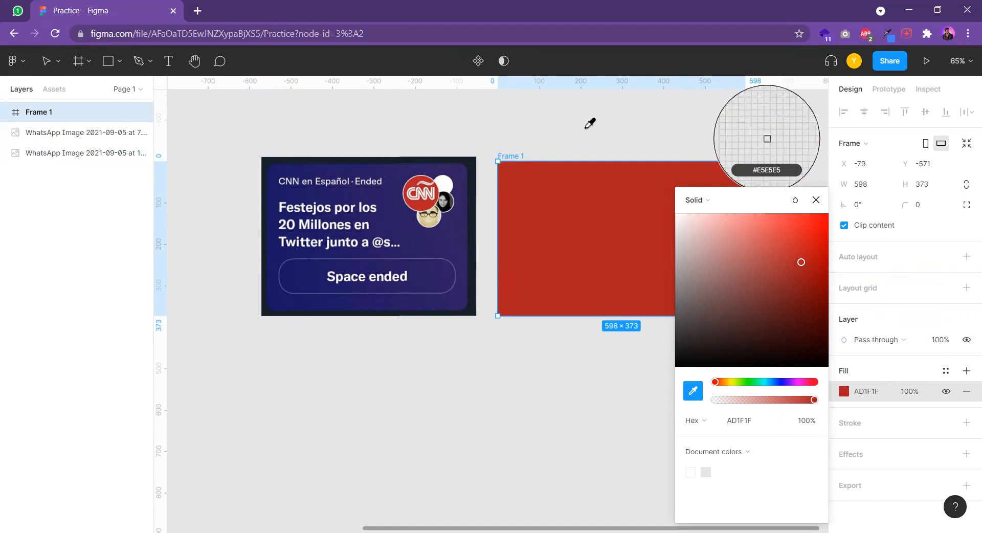
click(454, 230)
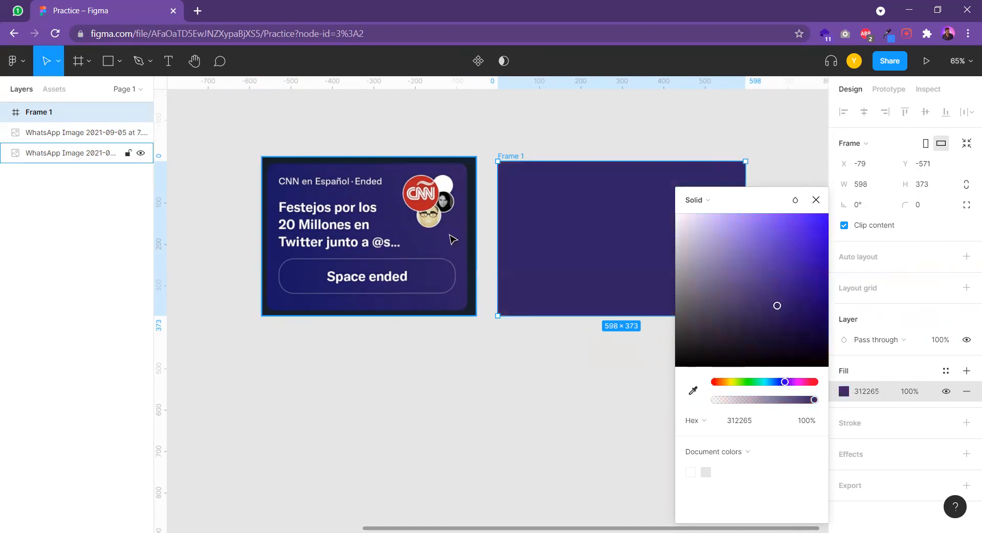
click(581, 154)
scroll(513, 203, right, 2)
click(514, 204)
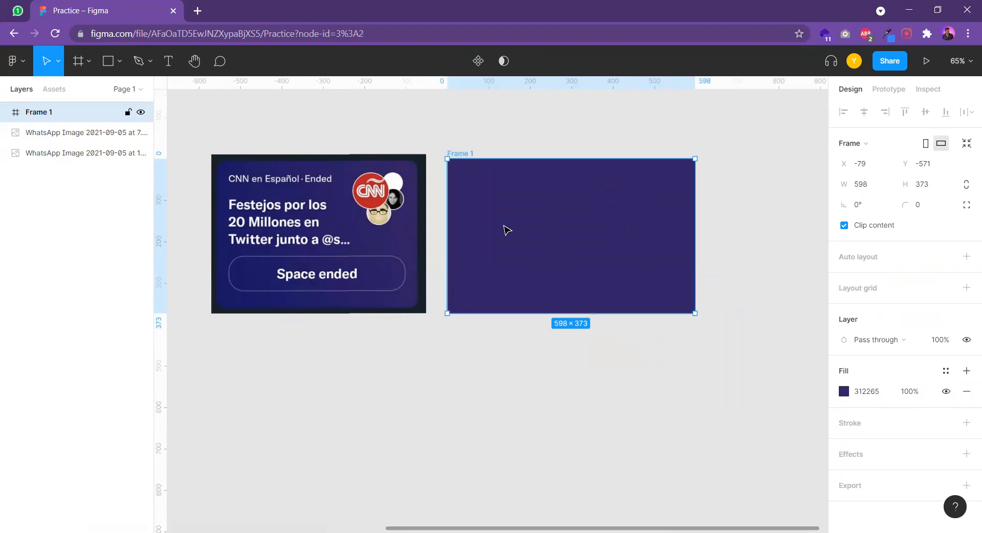
Draw a rectangle about 435 × 94 over the "Space ended" button in the card image
drag(352, 276, 371, 263)
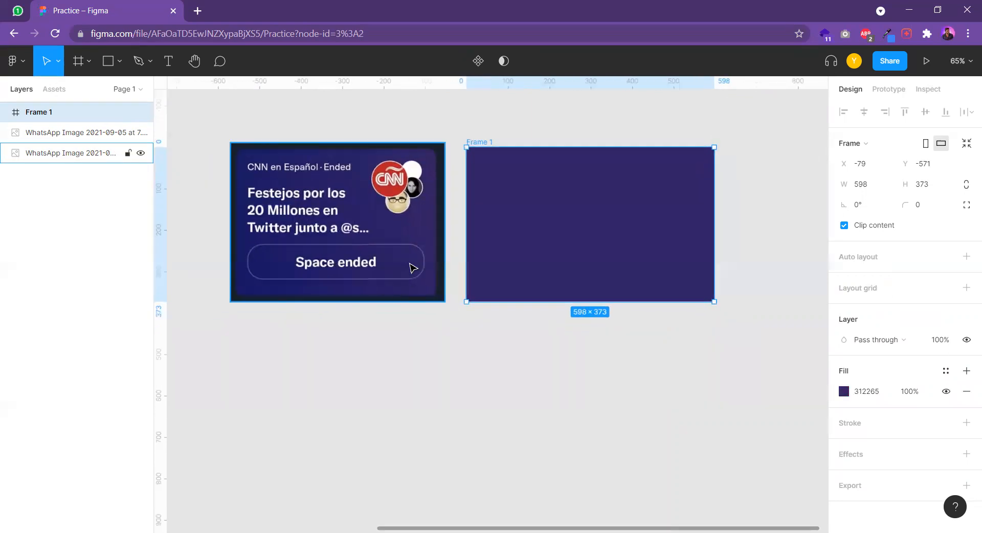
click(107, 62)
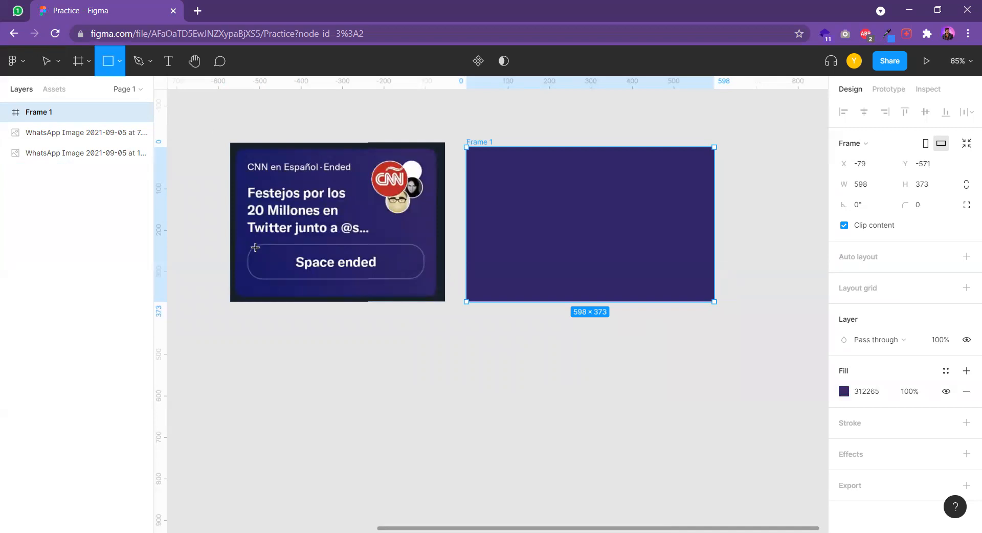
scroll(265, 248, up, 4)
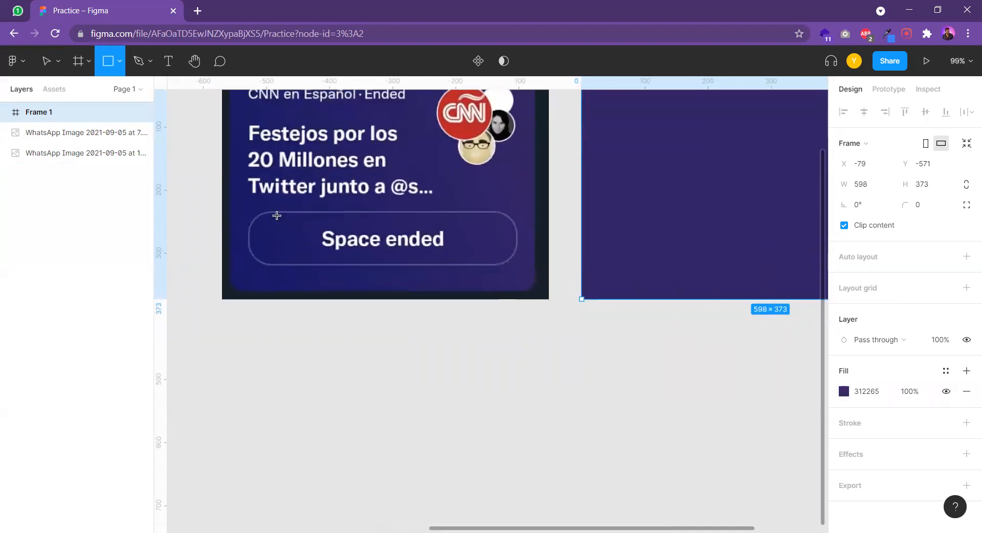
drag(246, 215, 520, 274)
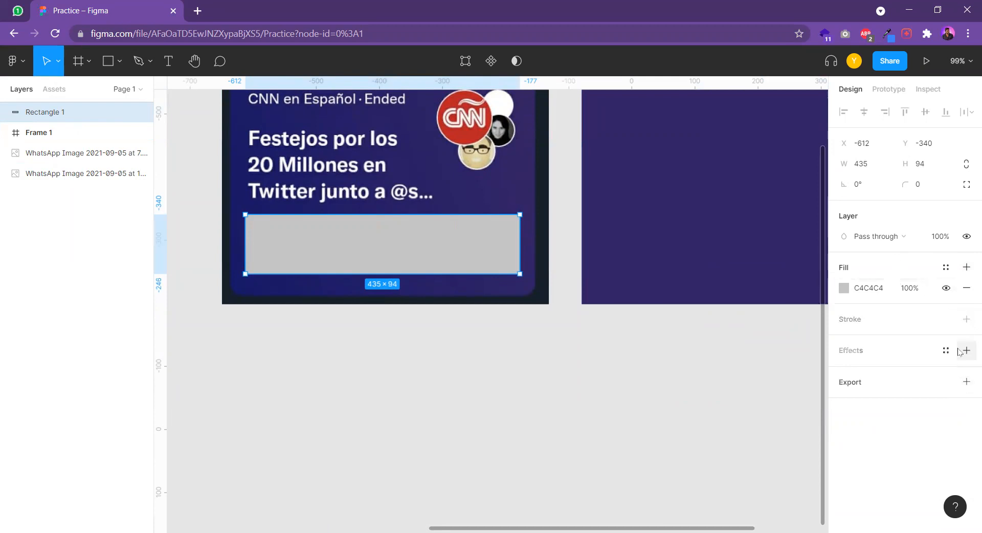
Remove the rectangle's fill and give it a white FFFFFF stroke
click(967, 288)
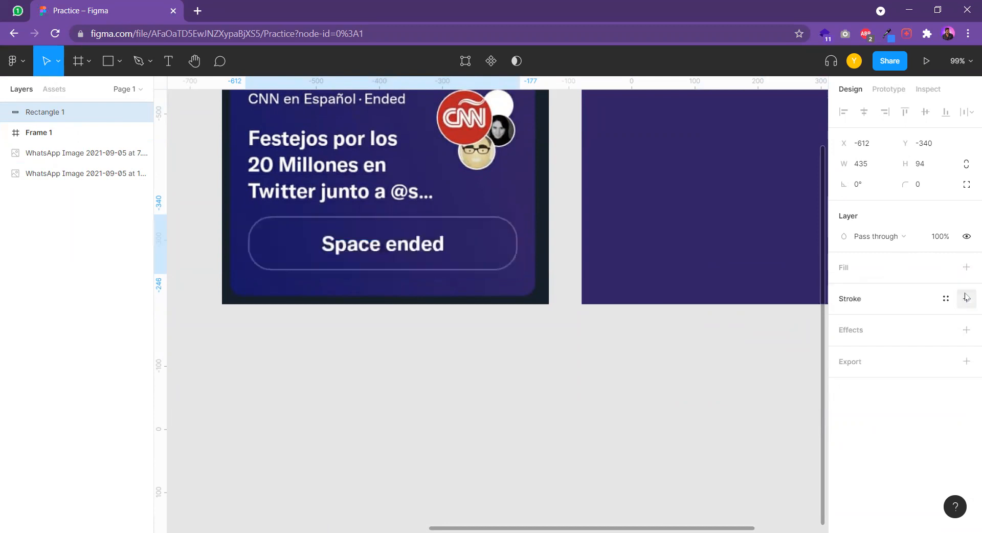
click(967, 298)
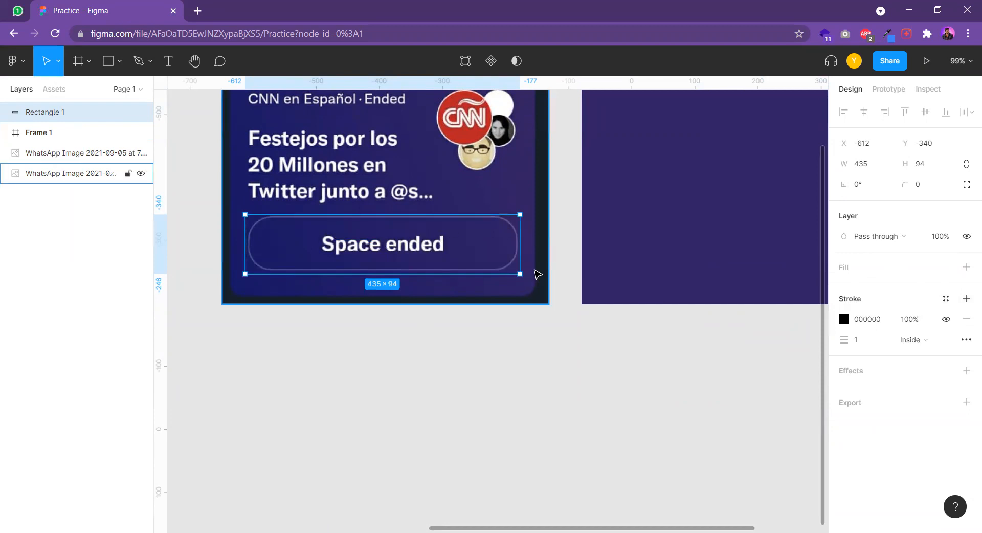
click(844, 319)
click(727, 241)
drag(691, 225, 548, 147)
click(876, 343)
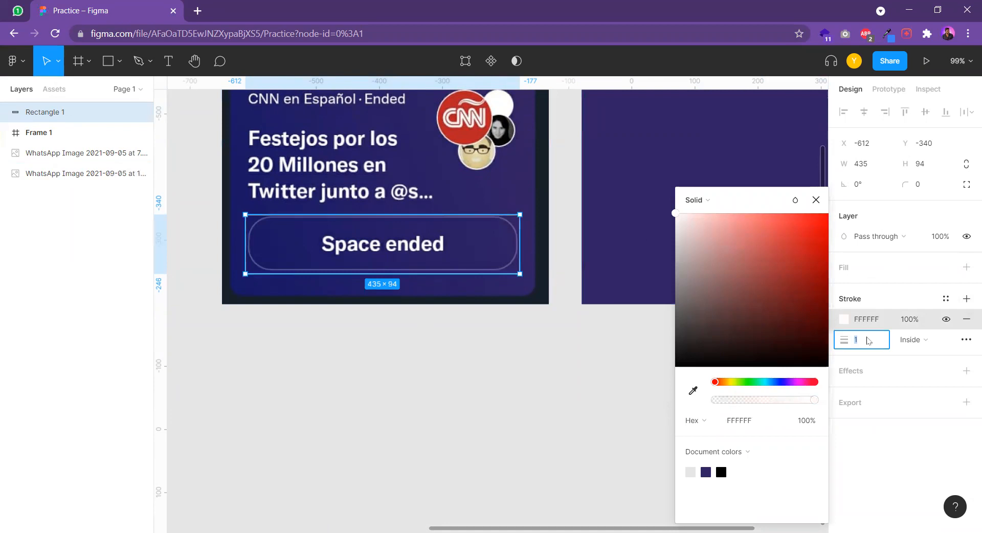
key(Escape)
key(Escape)
Round the rectangle's corners to a radius of about 44 to follow the button's outline
scroll(253, 228, up, 10)
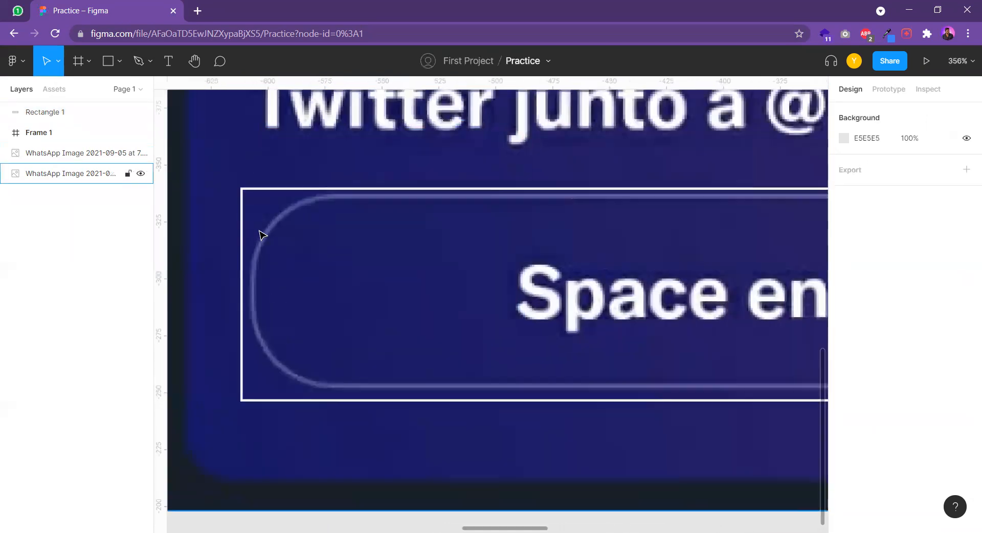
scroll(261, 219, up, 10)
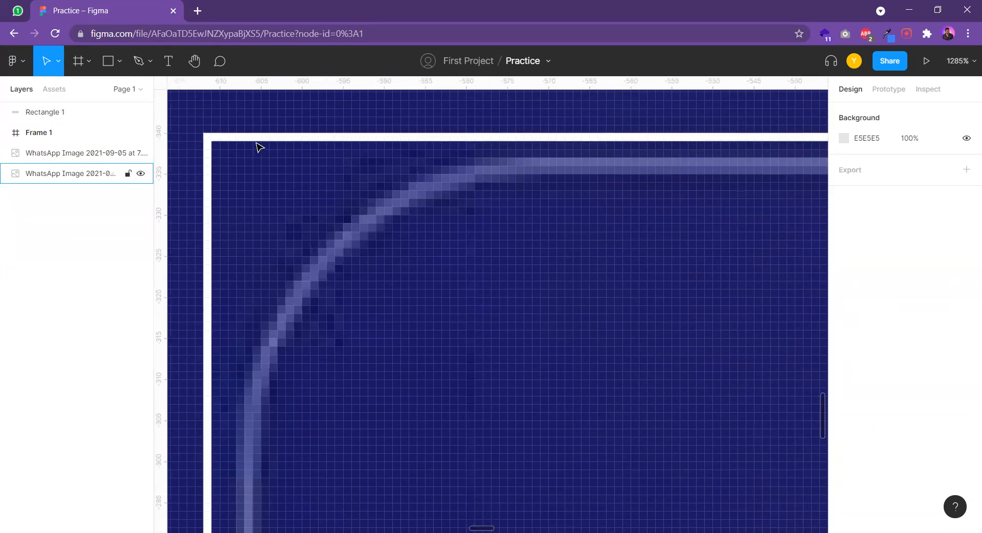
click(261, 143)
scroll(255, 148, down, 1)
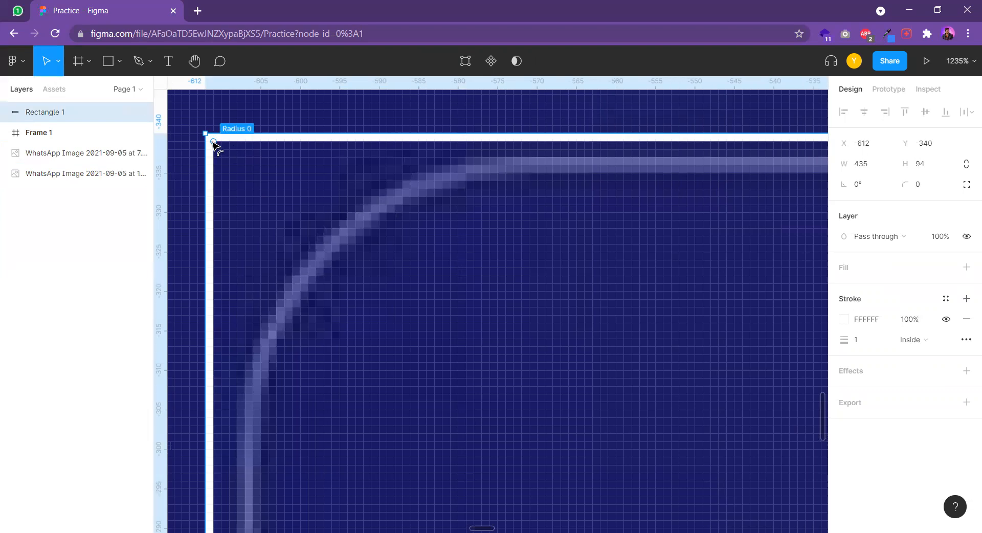
drag(215, 145, 577, 430)
scroll(616, 386, down, 5)
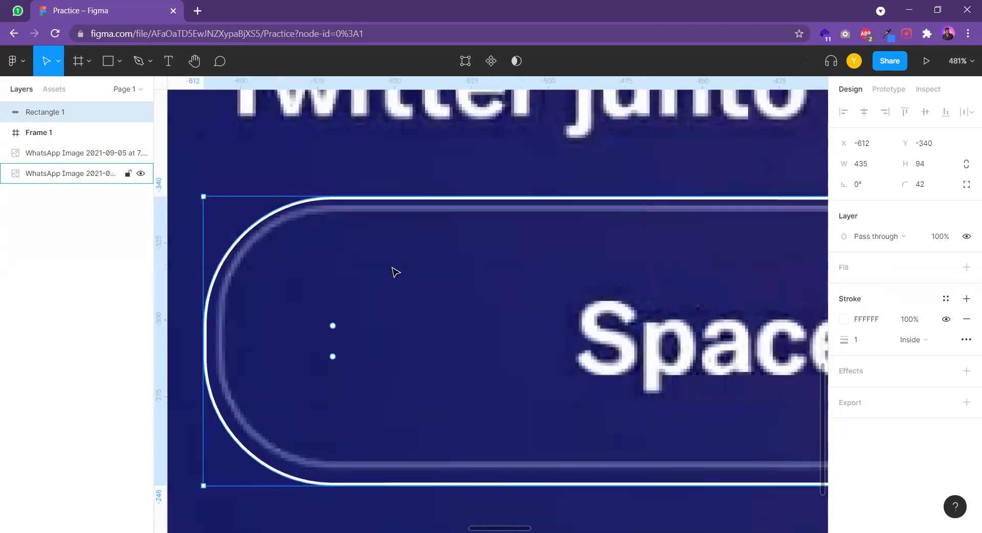
drag(377, 251, 398, 251)
Resize the rounded rectangle to about 431 × 85 so its edges align with the button's outline
drag(498, 122, 499, 131)
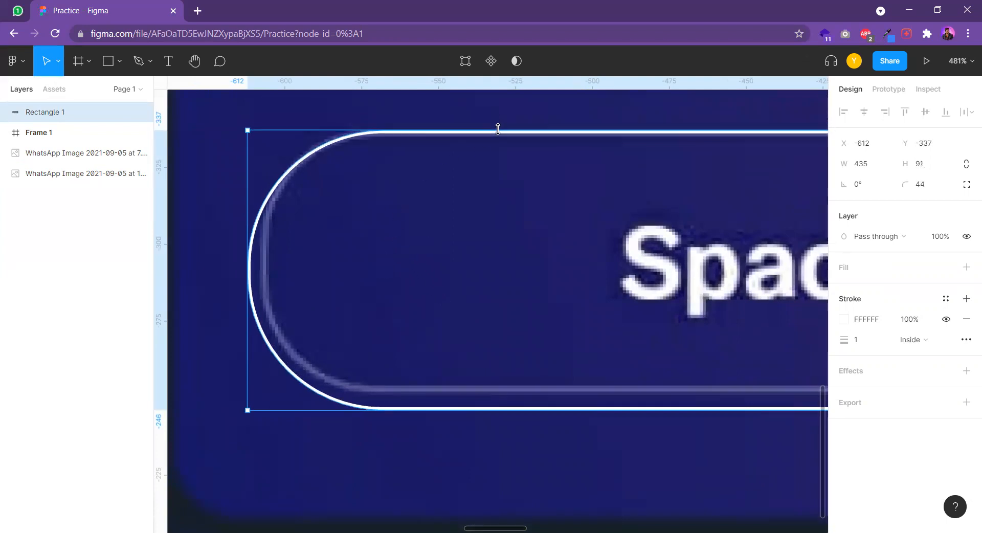
drag(249, 251, 260, 252)
drag(487, 409, 488, 387)
scroll(487, 388, down, 4)
scroll(504, 271, right, 2)
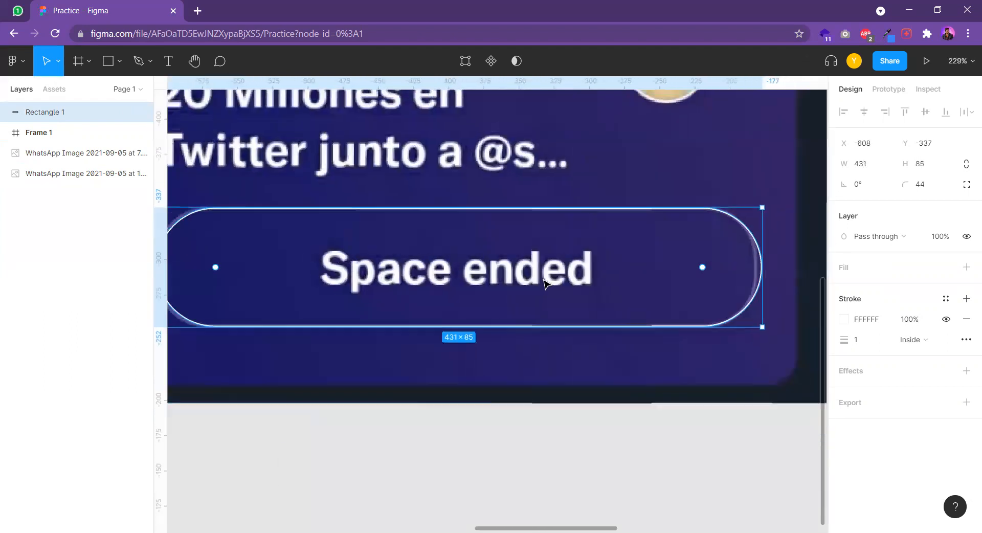
scroll(504, 271, down, 3)
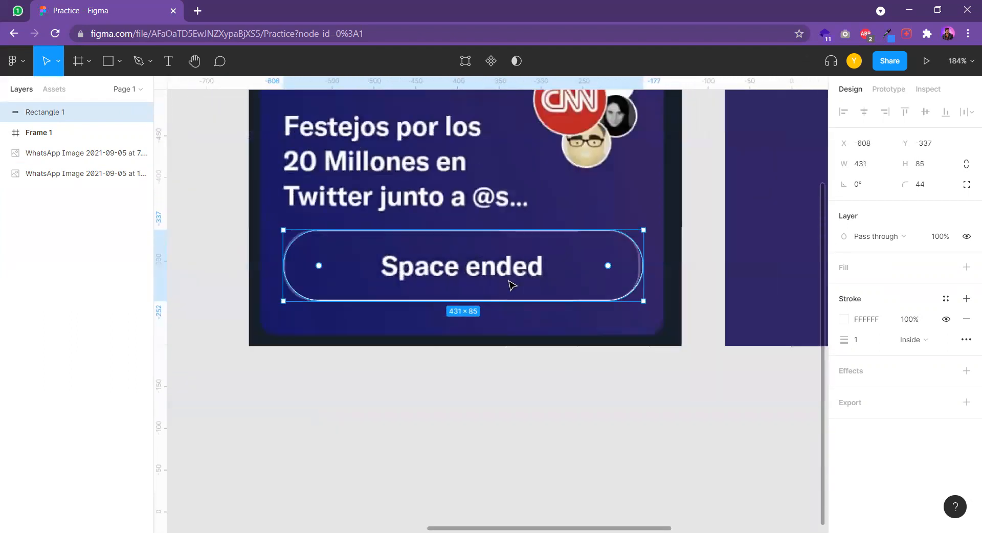
Add the text "Space Ended" over the button's label in the card image
click(471, 328)
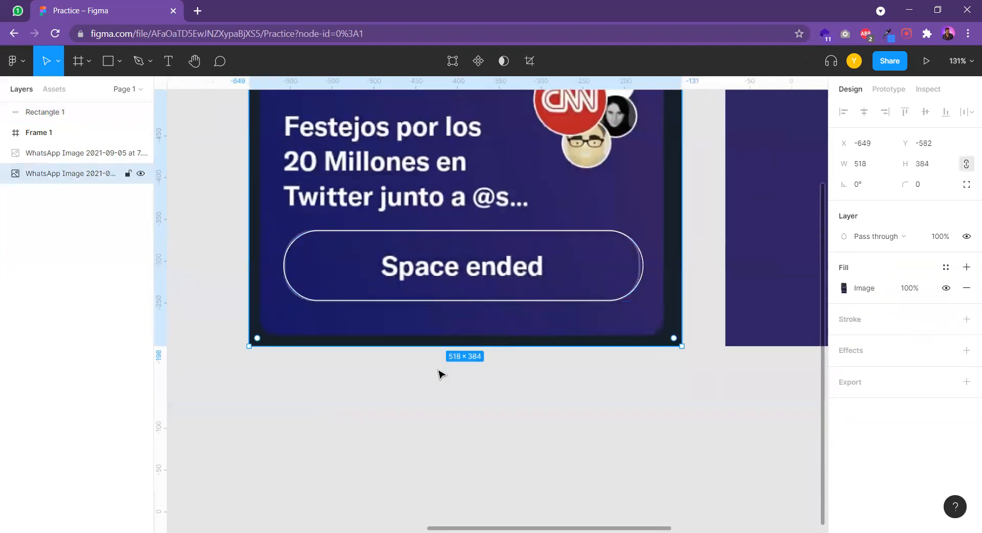
click(169, 66)
click(383, 265)
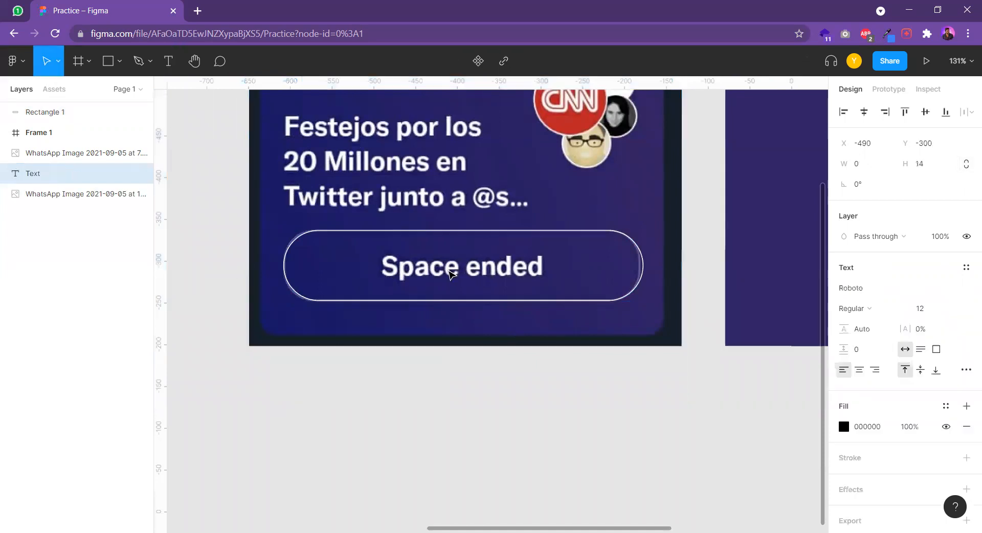
text(S)
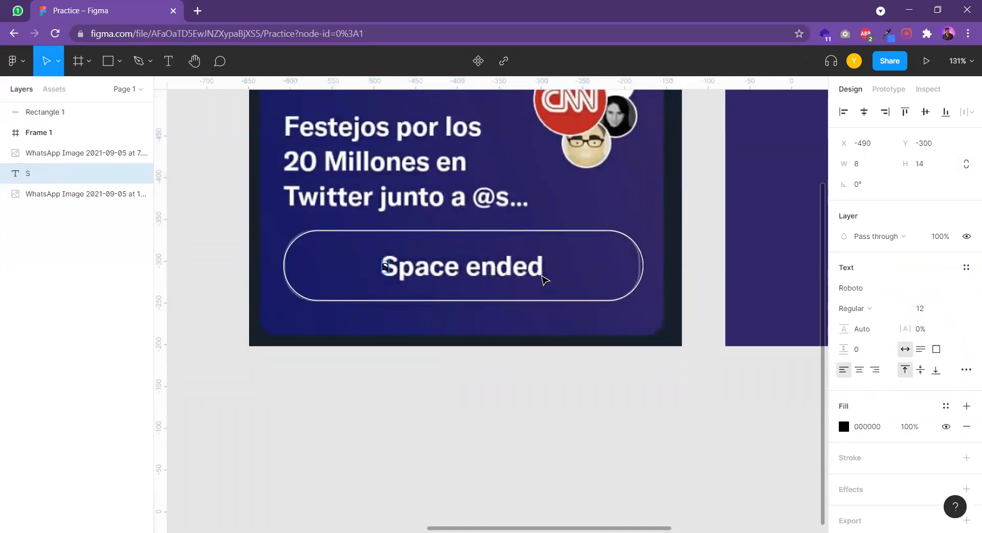
text(pace En)
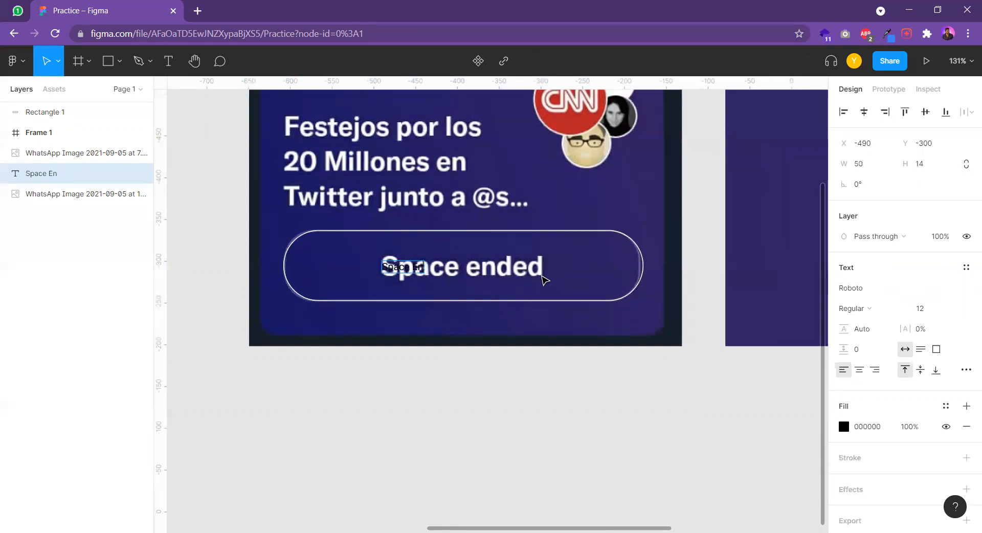
text(ded)
key(Escape)
Scale the "Space Ended" text to about 190 × 38 to match the width of the label beneath it
scroll(428, 268, up, 3)
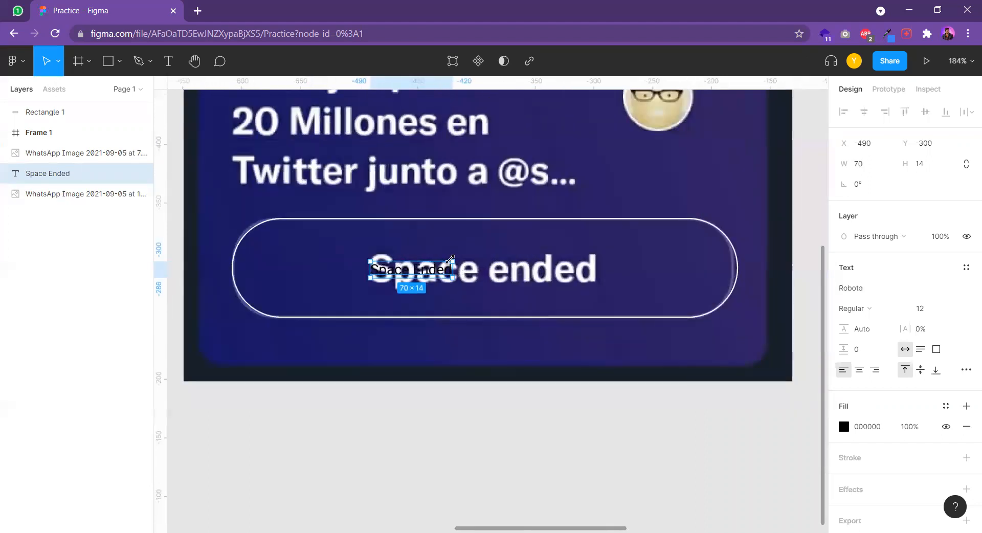
key(k)
drag(450, 259, 504, 237)
Set the "Space Ended" text's fill colour to white (FFFFFF)
click(845, 426)
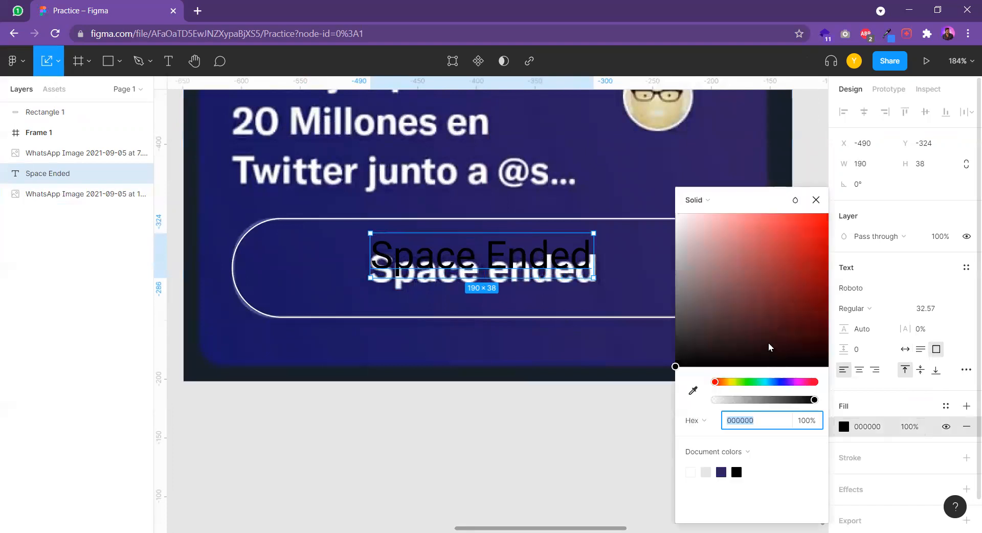
text(ffffff)
key(Return)
click(649, 181)
click(548, 254)
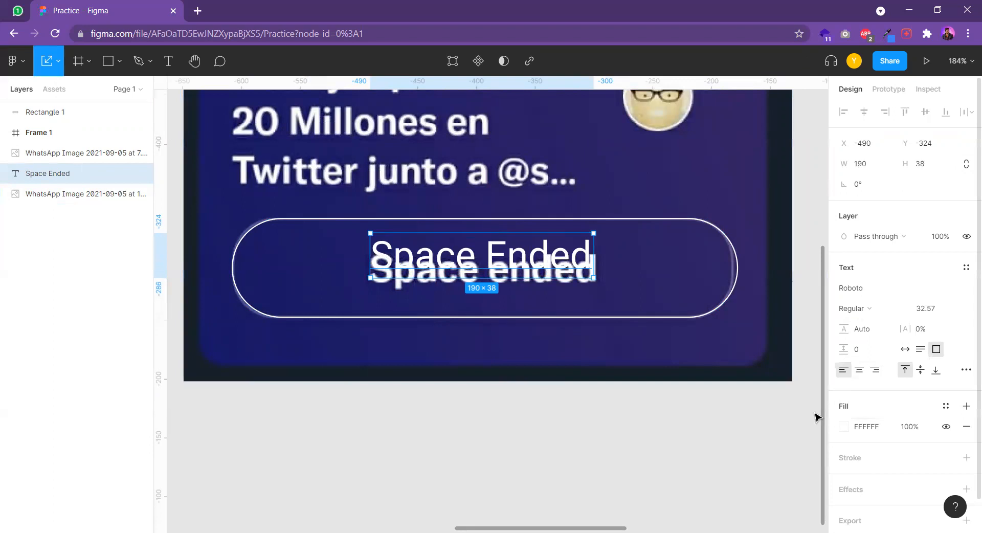
Set the "Space Ended" text's font weight to Bold and align it over the button label in the reference image
drag(522, 253, 518, 243)
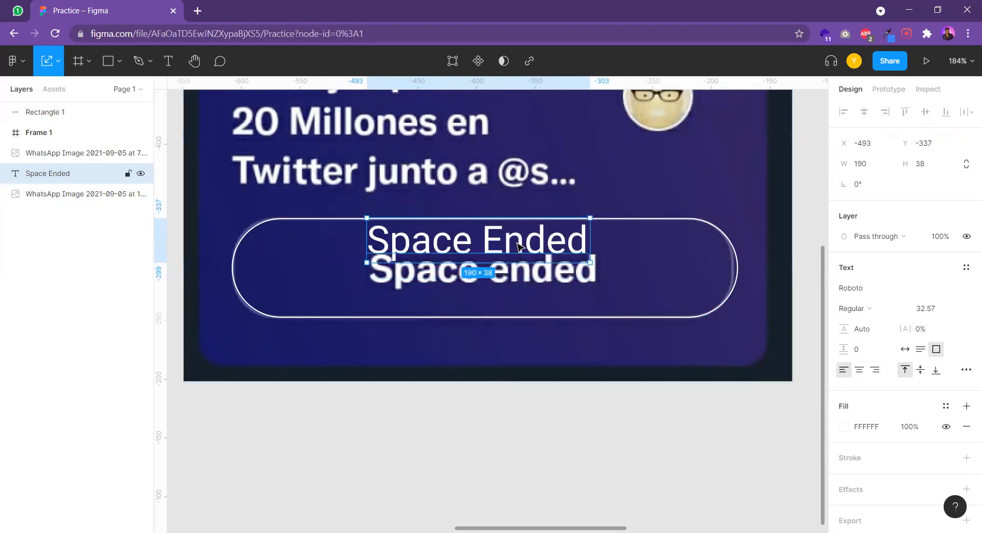
scroll(578, 306, right, 1)
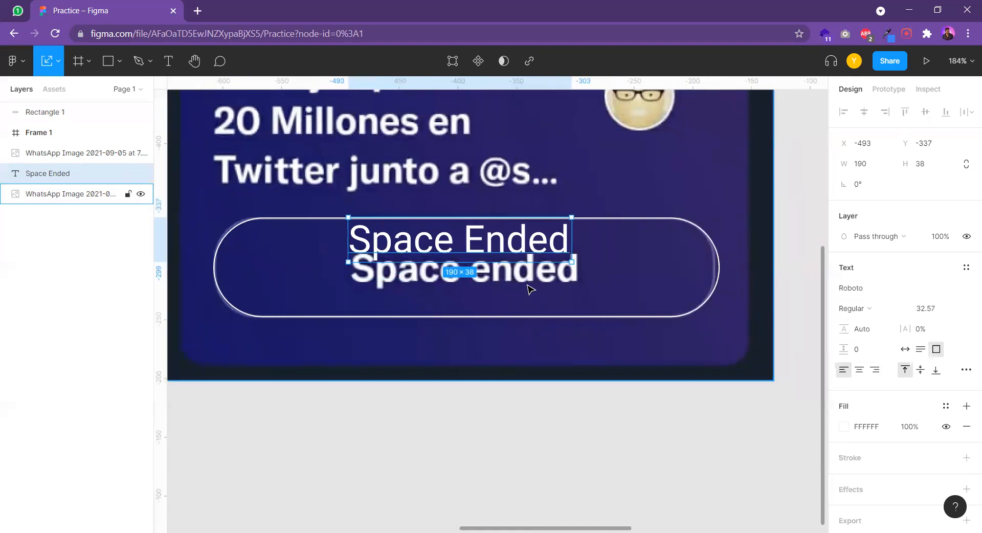
click(870, 310)
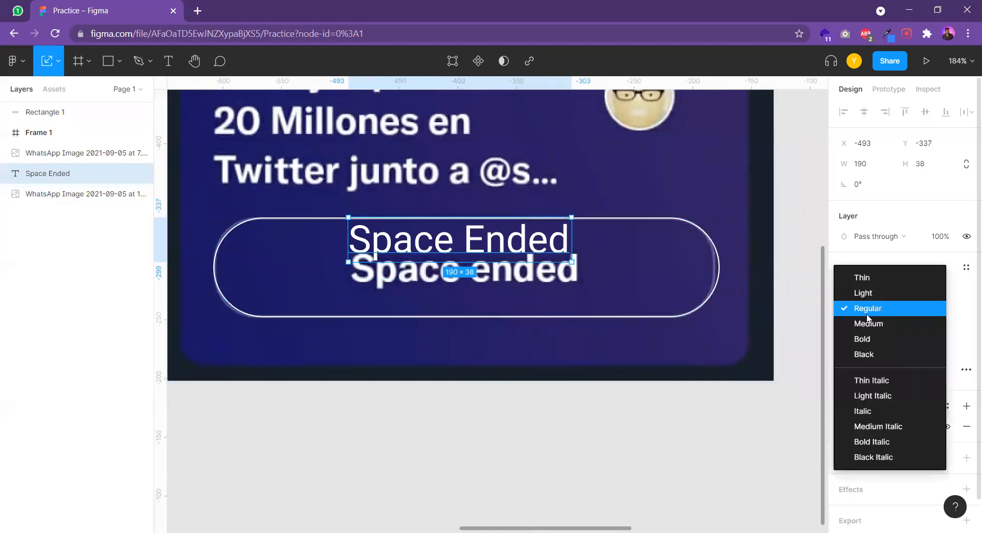
click(872, 341)
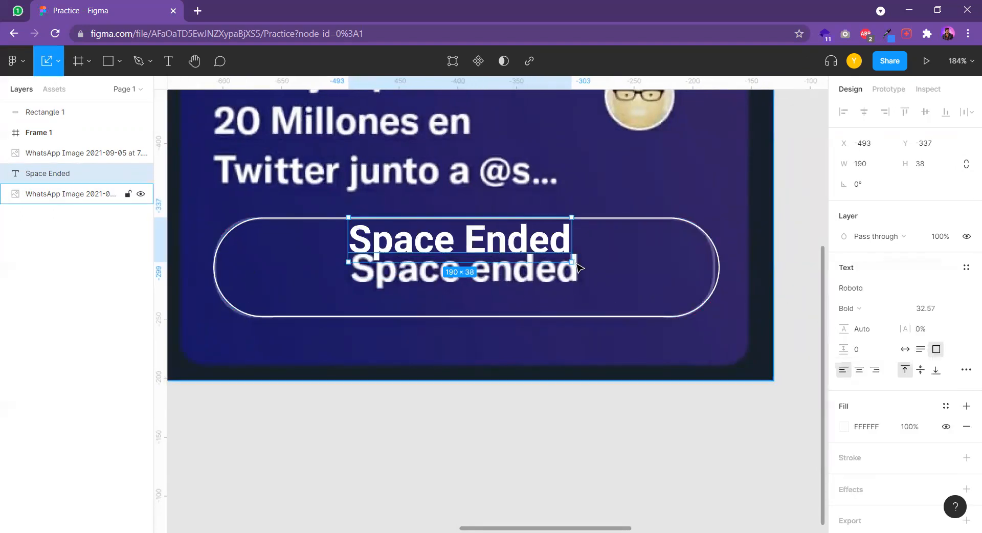
drag(487, 245, 490, 272)
Copy the rounded outline rectangle together with the "Space Ended" text from the reference image into Frame 1
scroll(566, 270, down, 5)
click(493, 249)
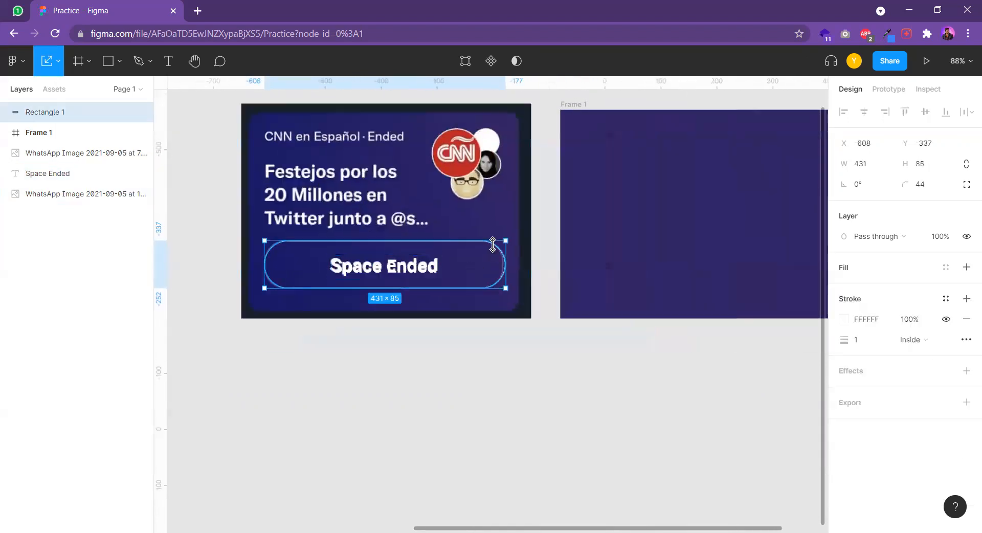
alt+drag(423, 269, 508, 269)
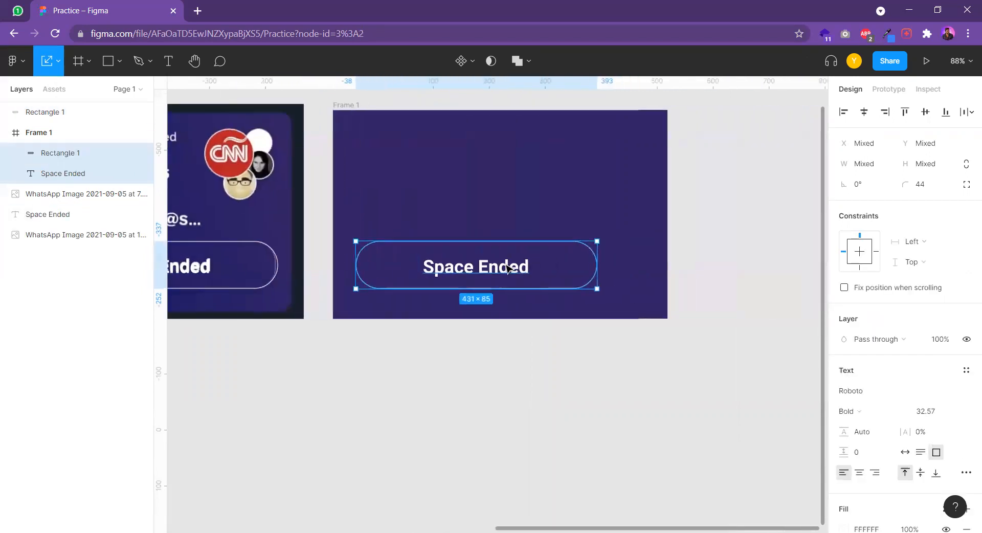
Reposition the copied button outline to about X 83, Y 246, centred across the width of Frame 1
scroll(508, 269, down, 3)
drag(594, 251, 435, 278)
click(561, 299)
scroll(486, 296, up, 5)
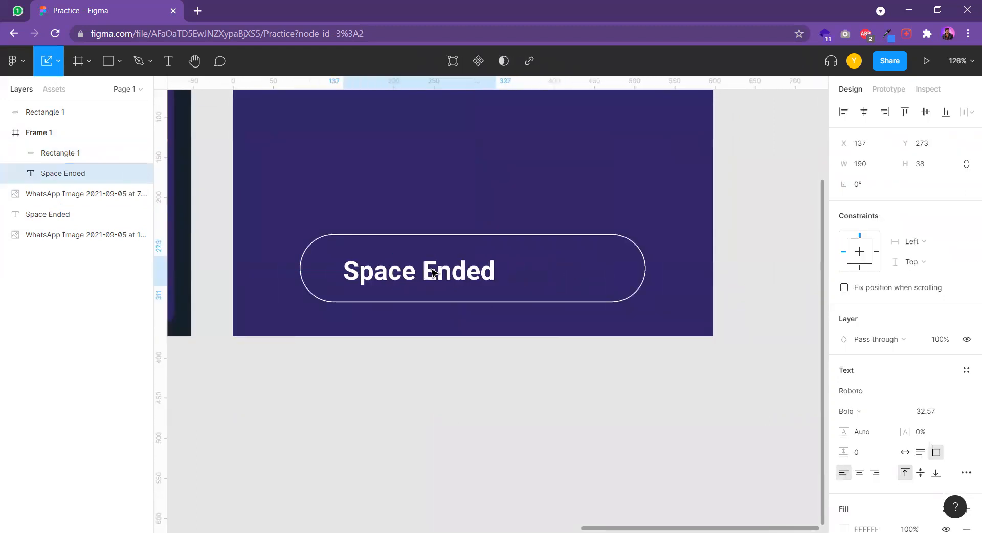
Align the horizontal and vertical centres of the "Space Ended" text and the button outline in Frame 1
click(554, 238)
key(ctrl+a)
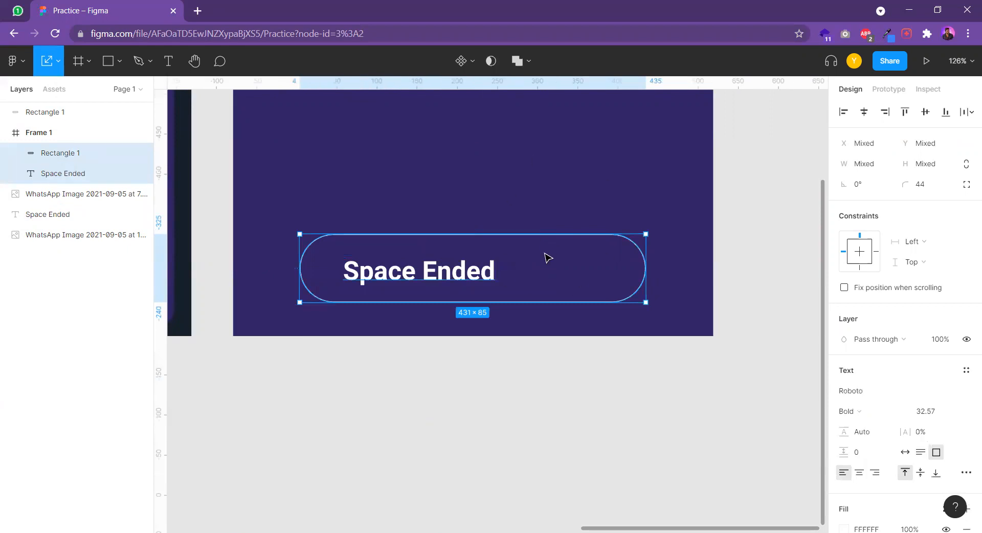
click(575, 242)
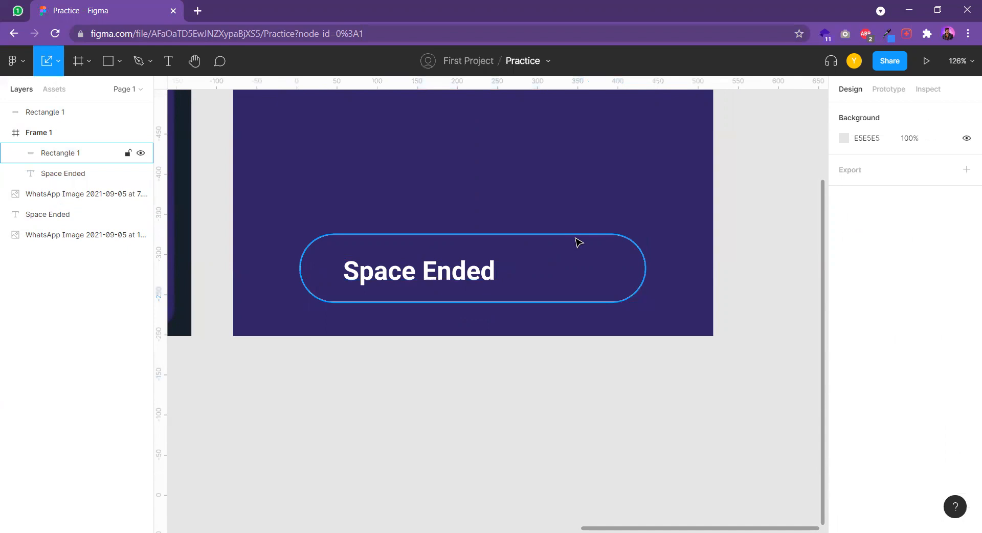
click(576, 236)
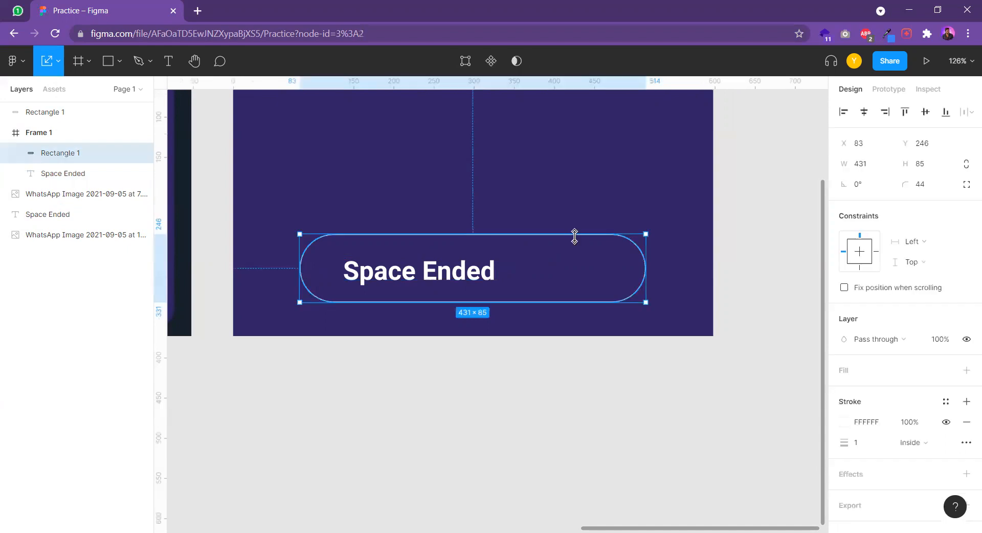
shift+click(425, 277)
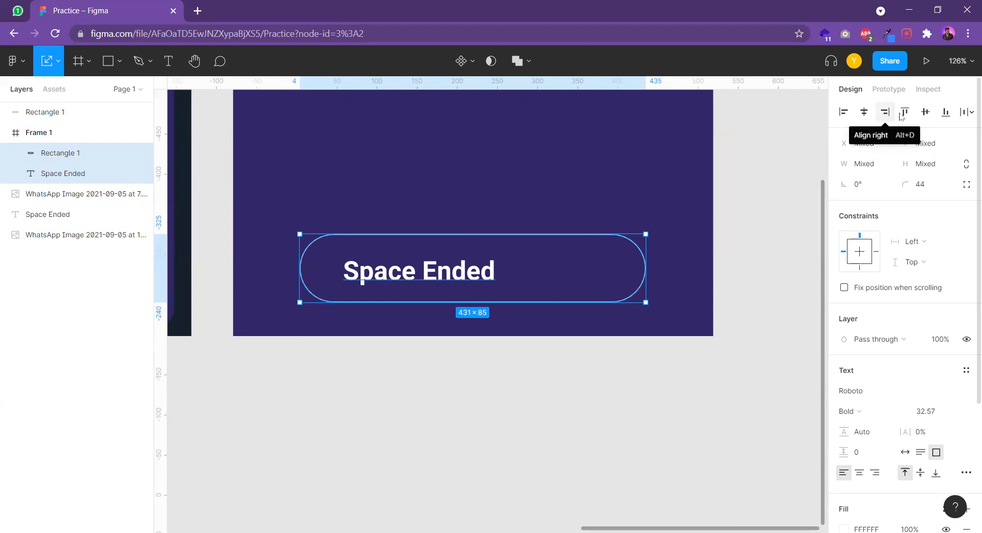
click(865, 112)
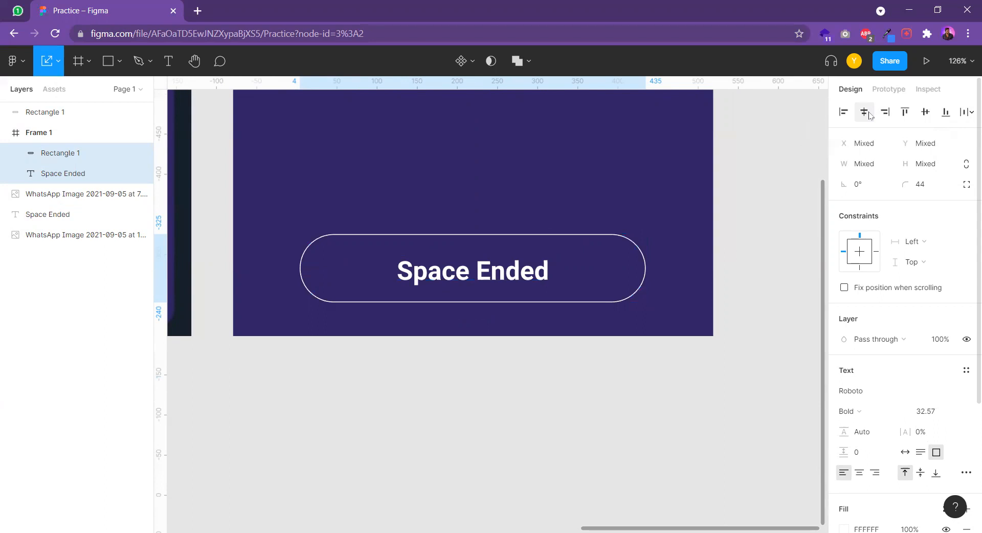
click(926, 112)
click(533, 375)
Delete the original "Space Ended" text and rounded rectangle lying on top of the reference image
scroll(533, 375, down, 3)
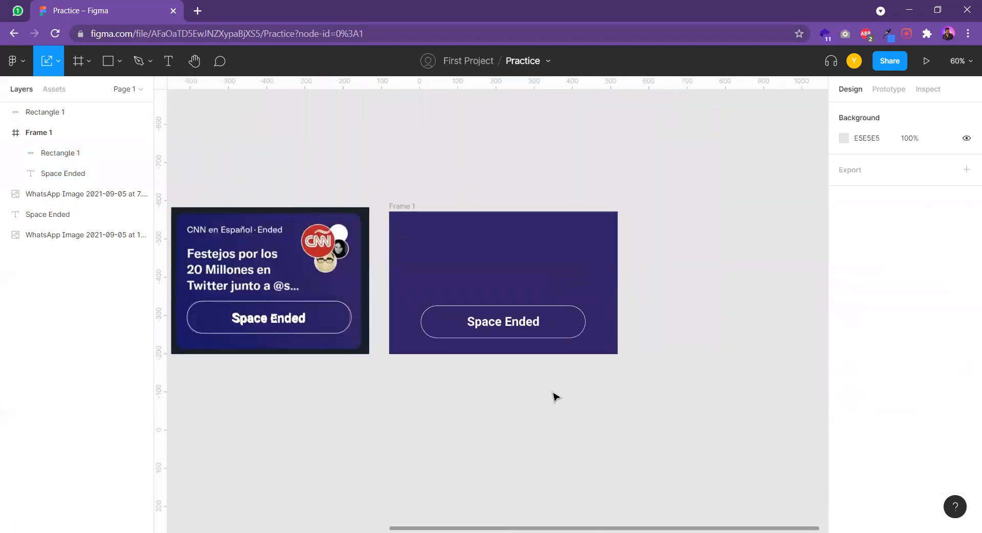
drag(548, 388, 534, 355)
scroll(291, 298, left, 2)
click(293, 287)
key(Delete)
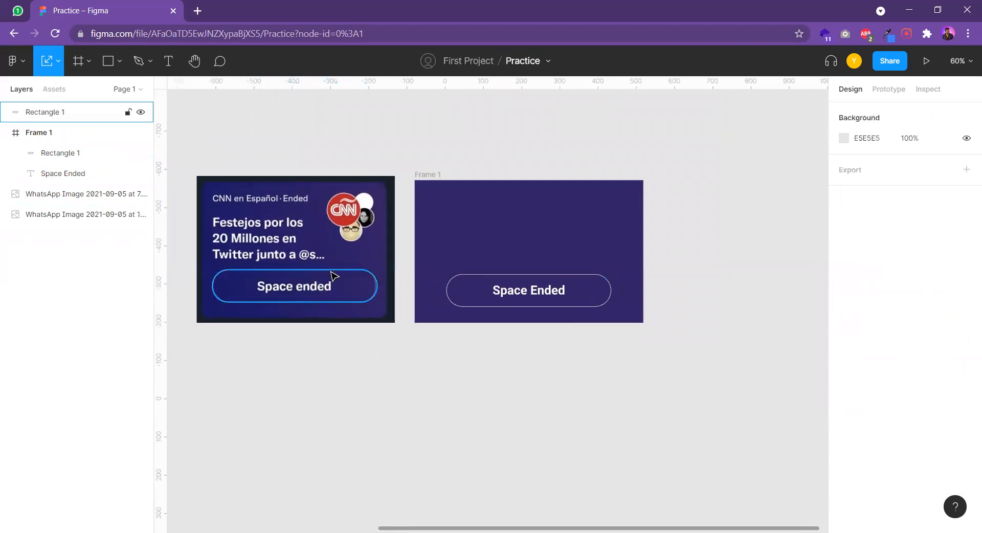
click(331, 278)
key(Delete)
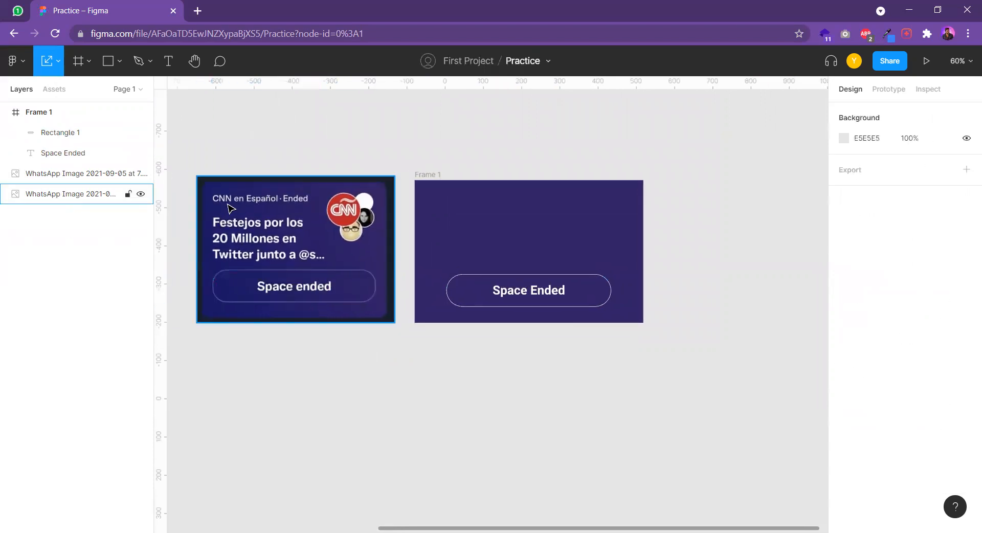
Open lipsum.com in a new browser tab and copy the phrase "Lorem Ipsum is simply dummy" from its first paragraph
click(199, 12)
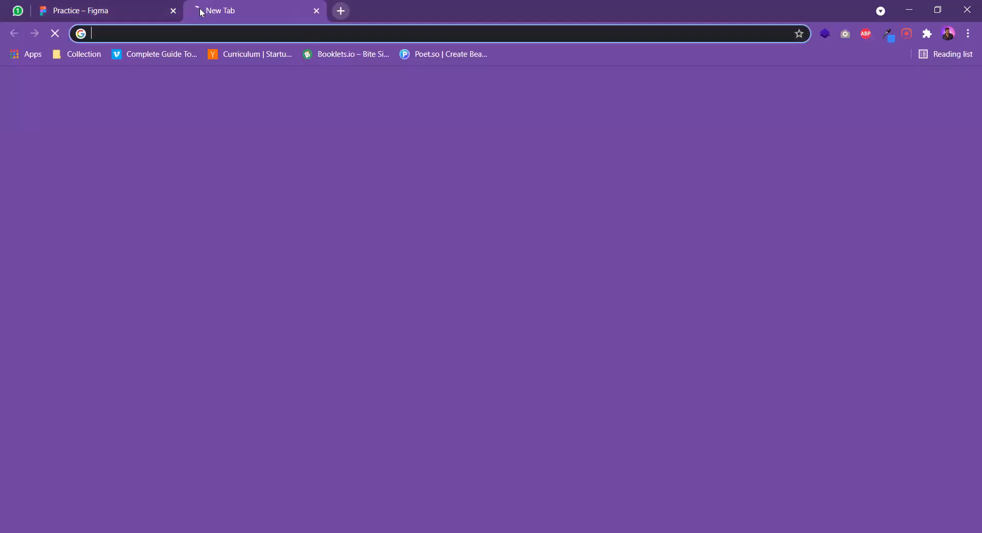
text(lipsum.com)
key(Return)
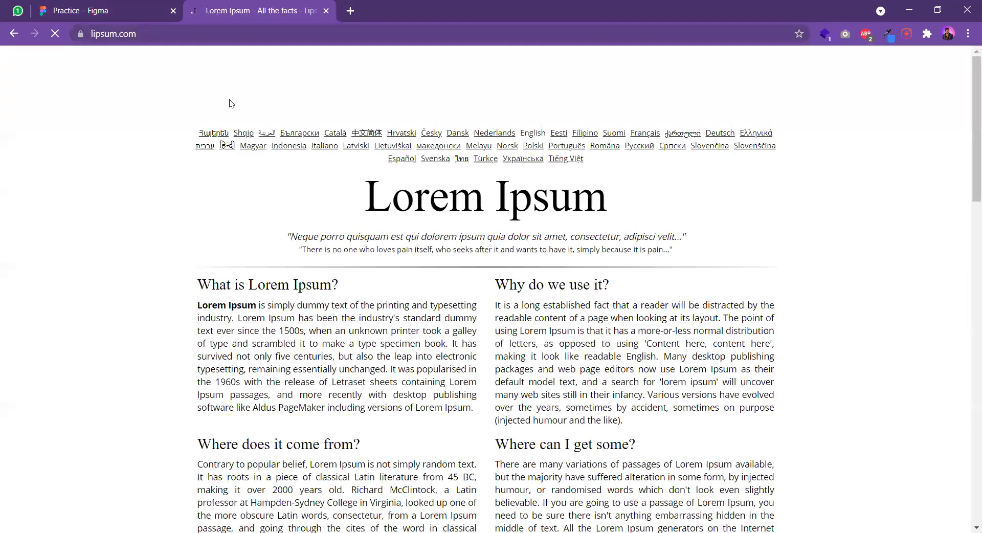
drag(198, 305, 329, 305)
key(ctrl+c)
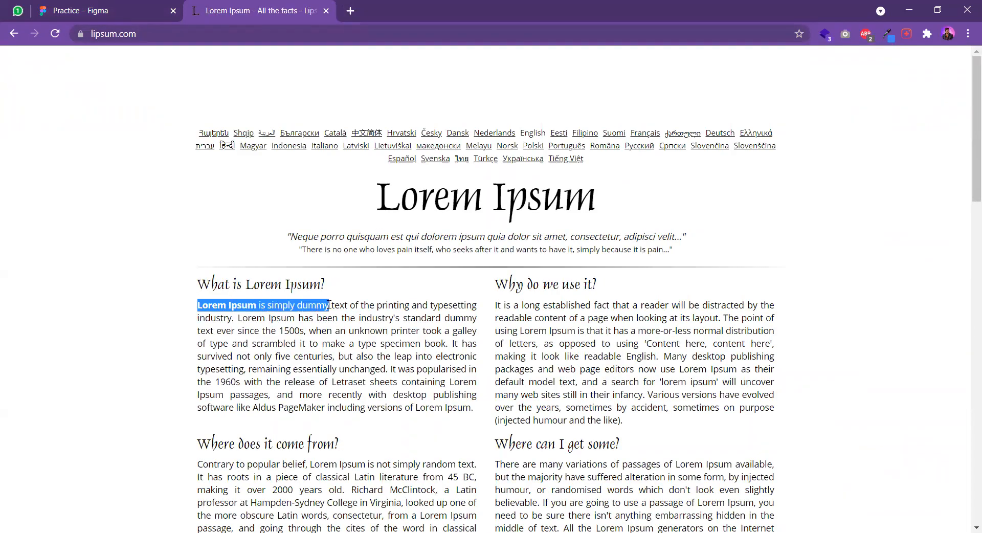
Switch back to Figma and add the copied text "Lorem Ipsum is simply dummy" near the top of Frame 1
click(122, 10)
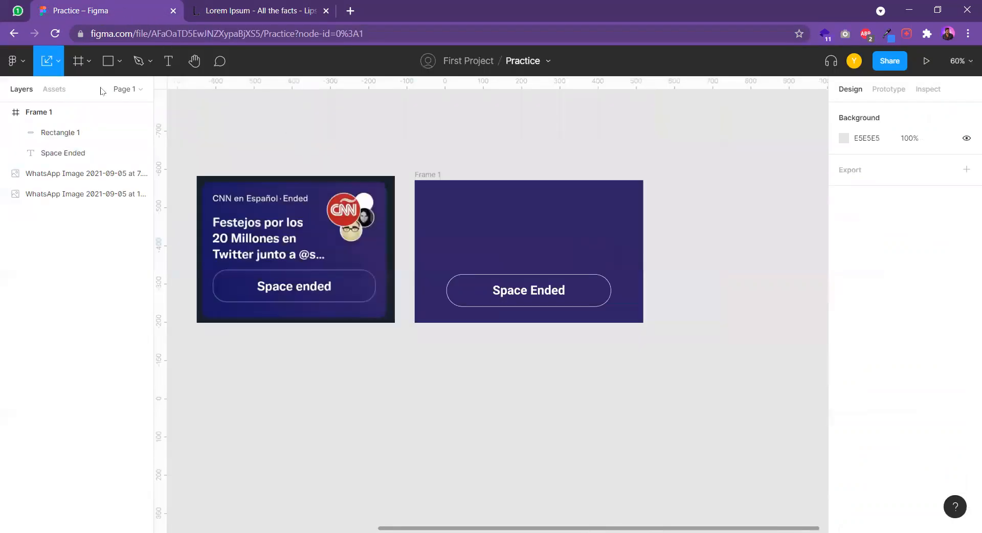
click(170, 66)
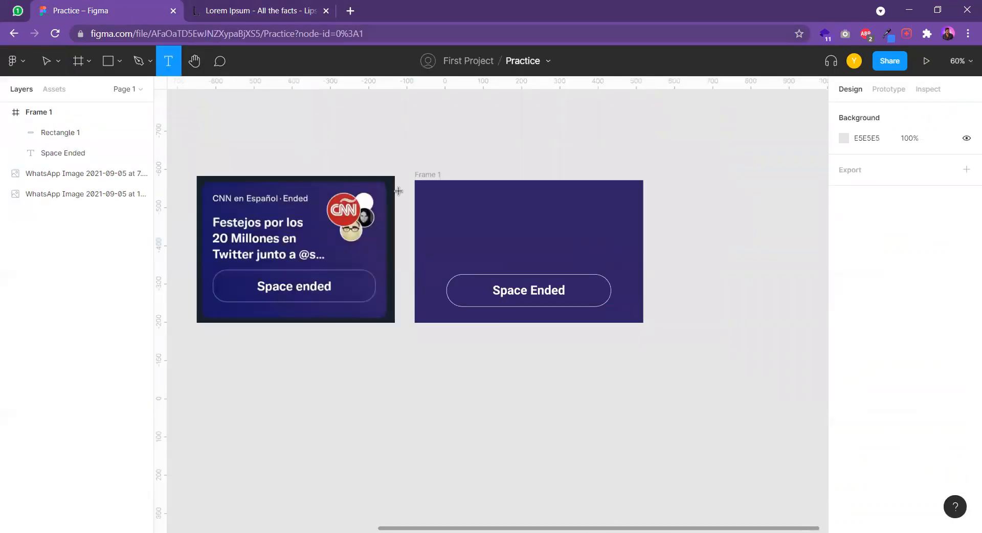
click(443, 196)
key(ctrl+v)
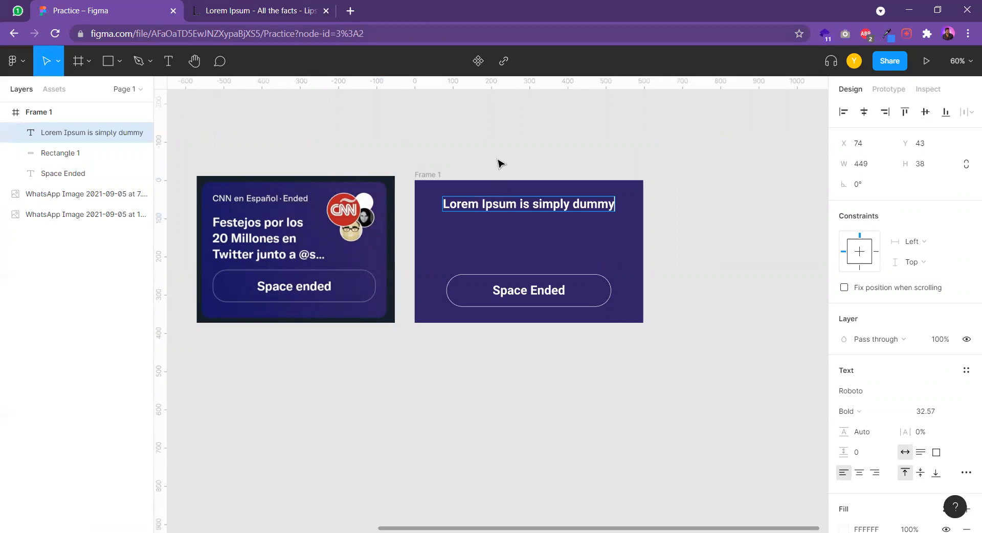
key(Escape)
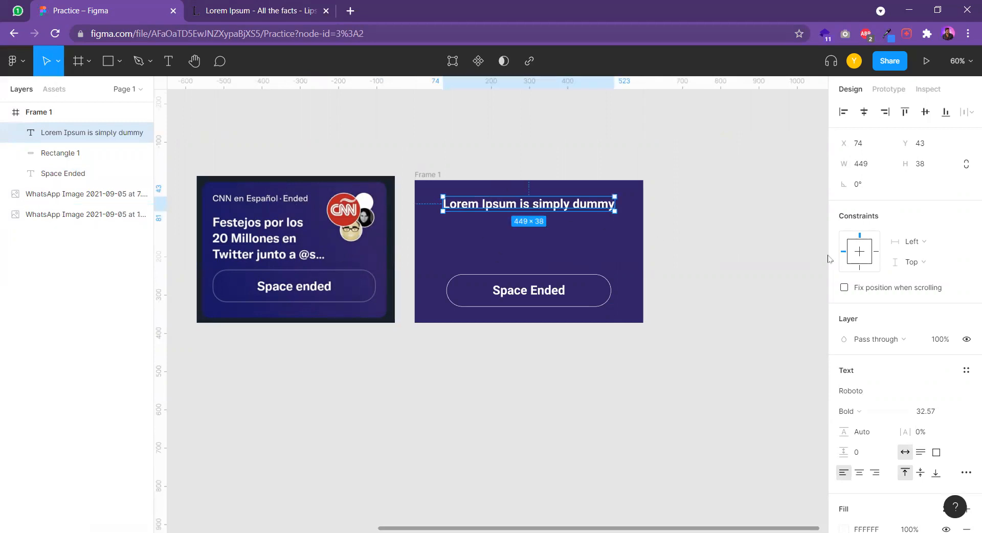
Set the Lorem Ipsum text's weight to Medium and scale it to about 353 × 30 at about X 56, Y 41
click(862, 410)
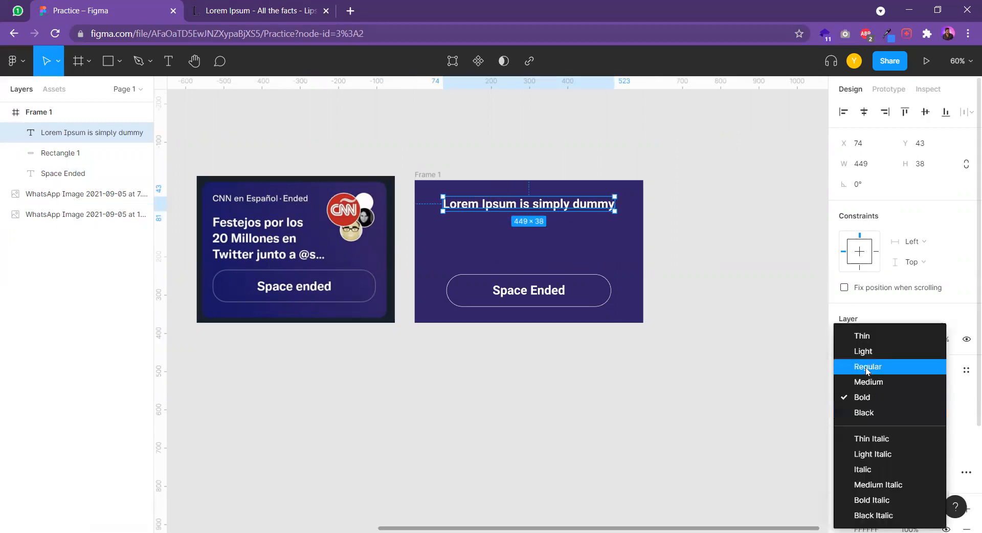
click(868, 383)
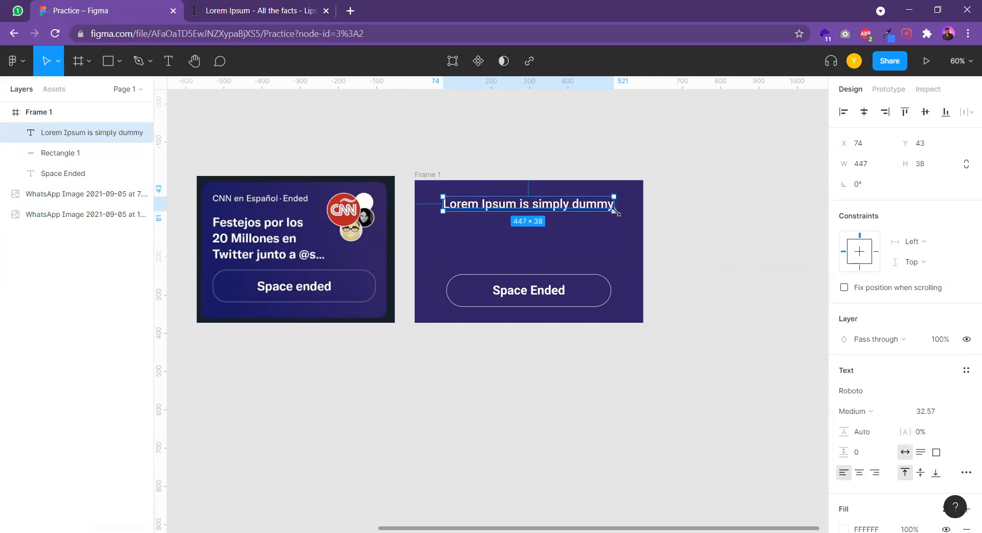
drag(611, 210, 500, 211)
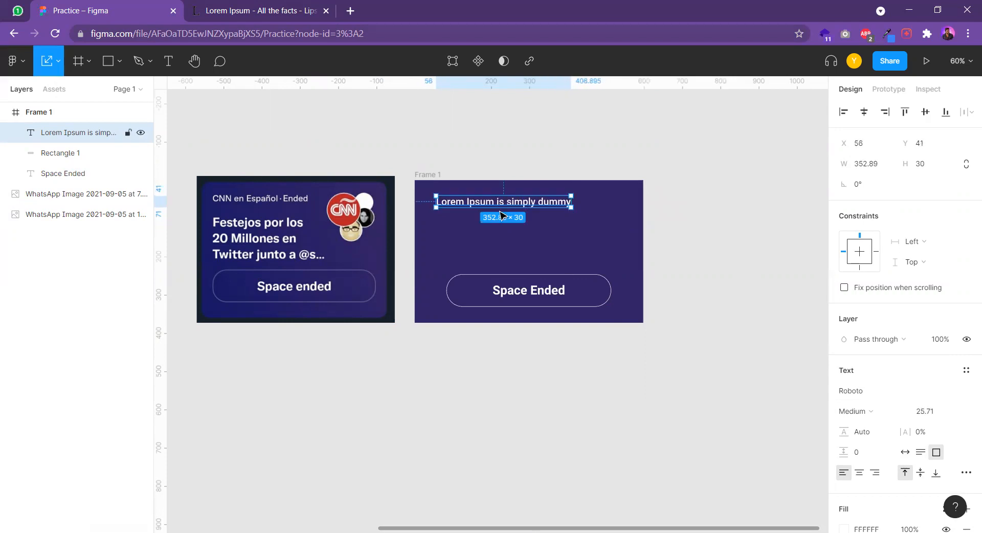
click(574, 235)
Set the corner radius of Frame 1 to 50
drag(574, 233, 554, 200)
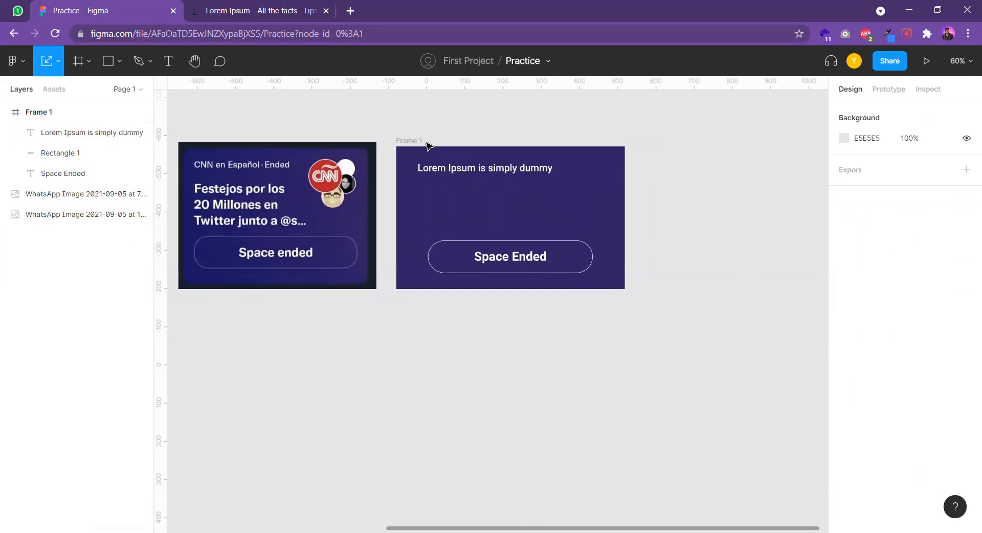
click(410, 141)
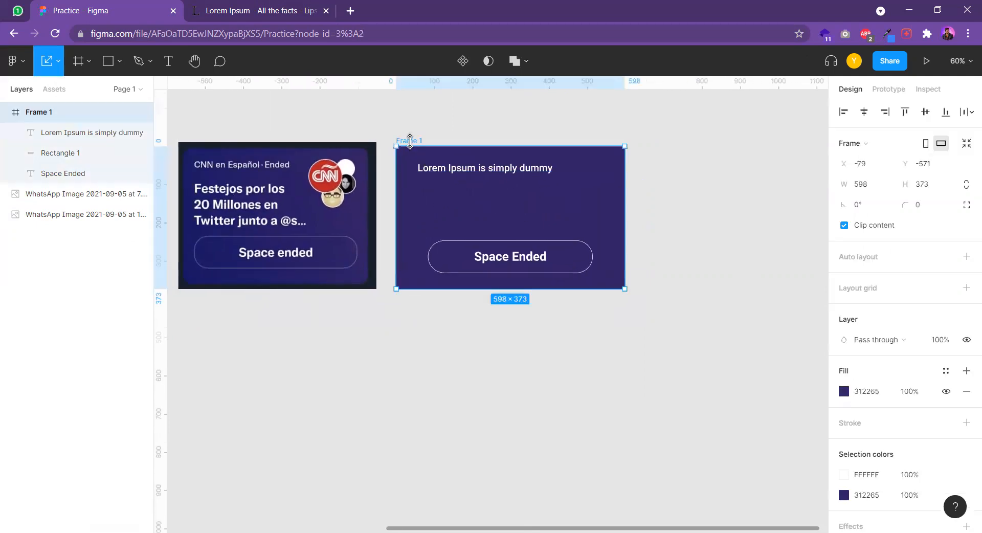
scroll(307, 164, left, 2)
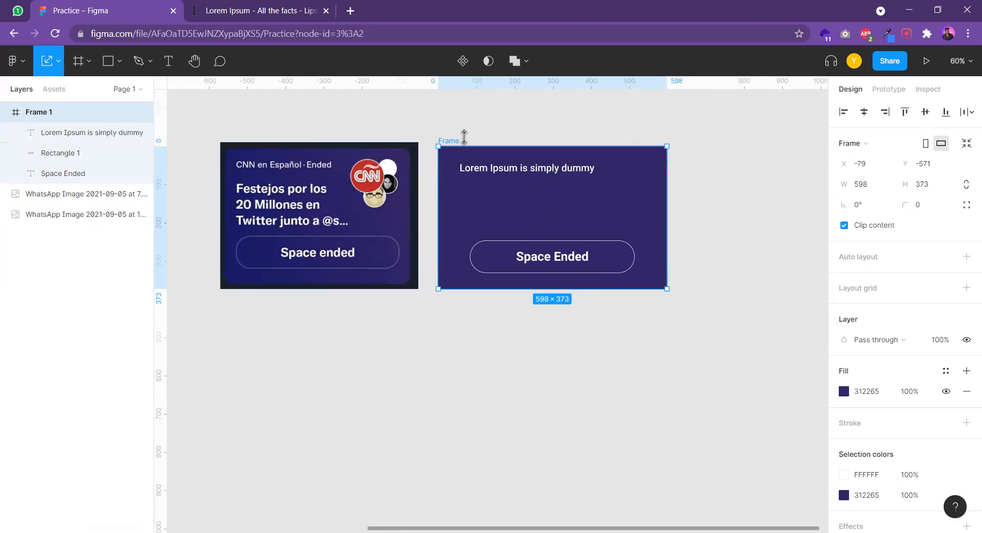
scroll(452, 160, up, 5)
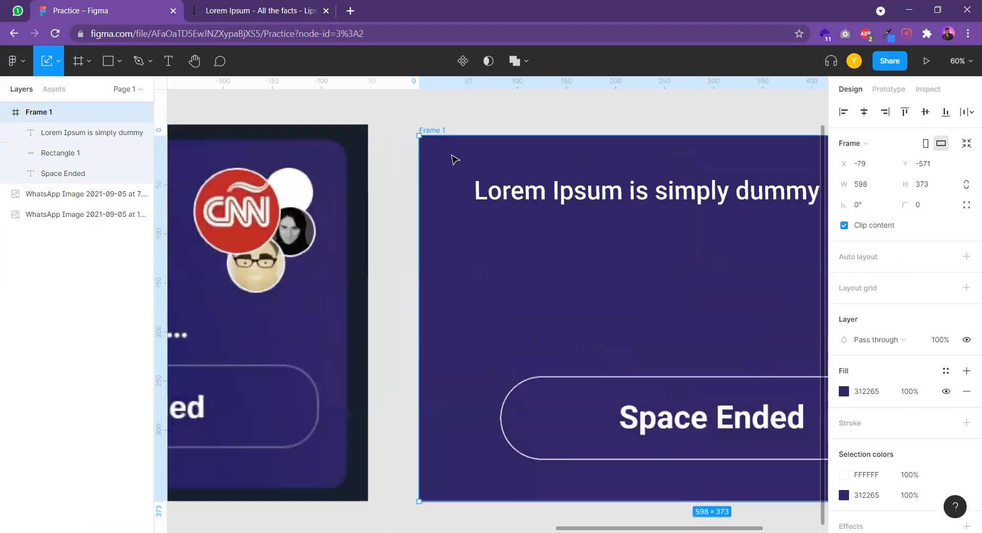
scroll(466, 184, right, 3)
click(918, 206)
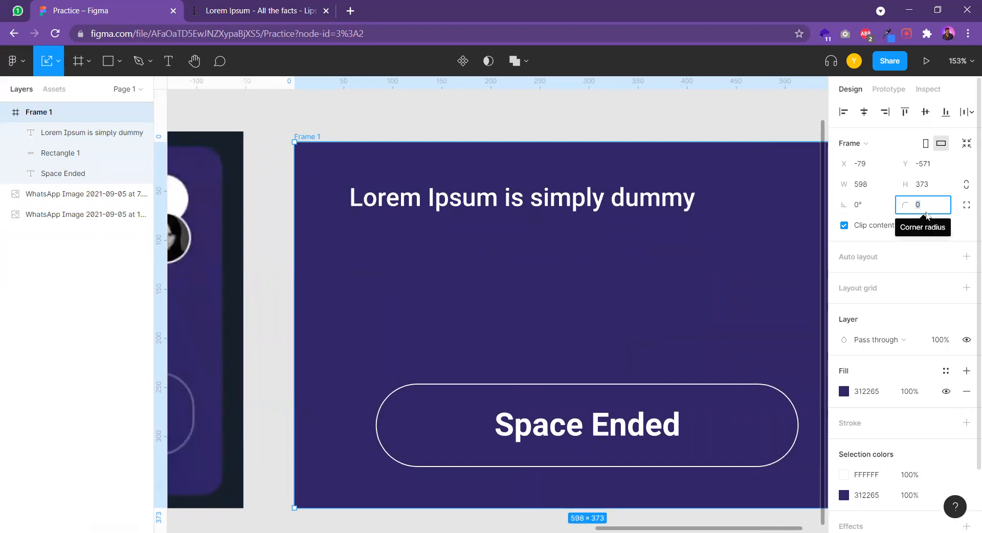
text(50)
key(Return)
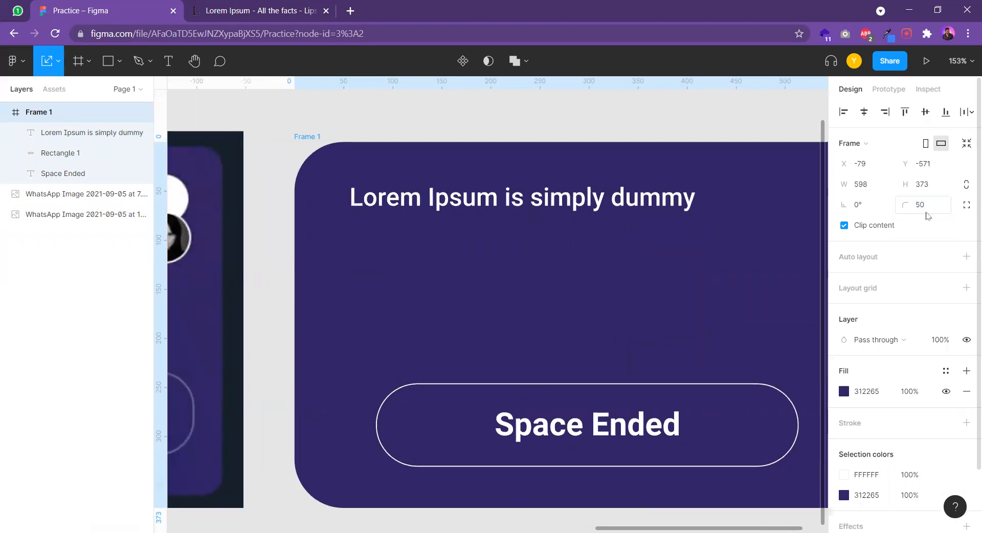
Scale the Lorem Ipsum text in Frame 1 down to about 329 × 28
scroll(563, 294, down, 4)
drag(589, 297, 568, 259)
scroll(568, 259, down, 1)
scroll(553, 250, down, 1)
click(466, 211)
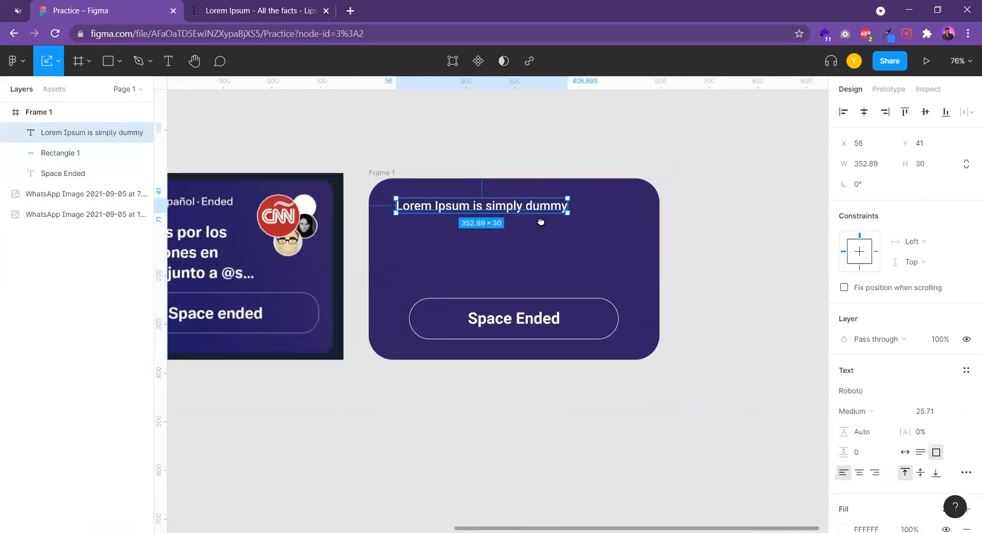
scroll(511, 217, left, 3)
scroll(609, 217, down, 1)
drag(642, 207, 630, 208)
Set the header text's weight to Regular and place a duplicate of it below at about X 55, Y 119
click(855, 411)
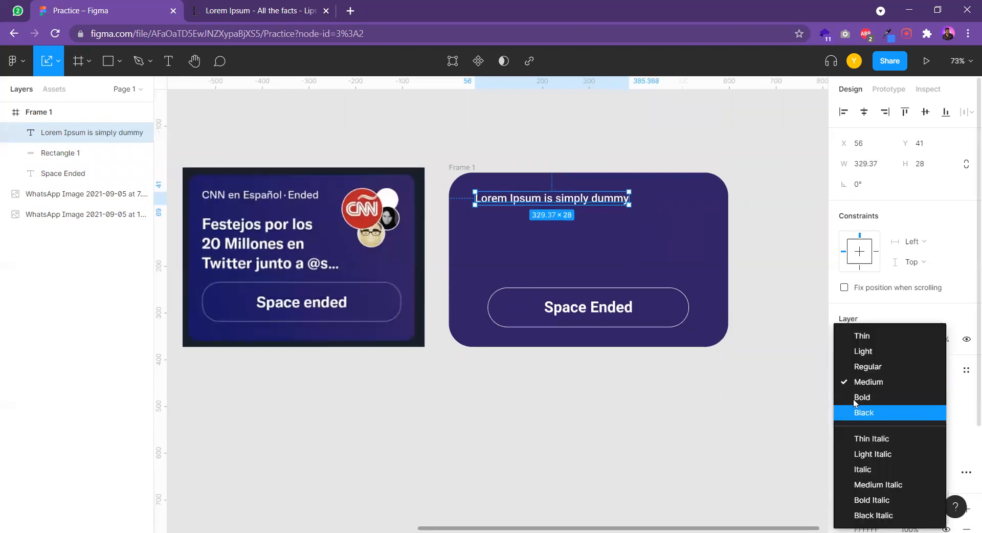
click(864, 367)
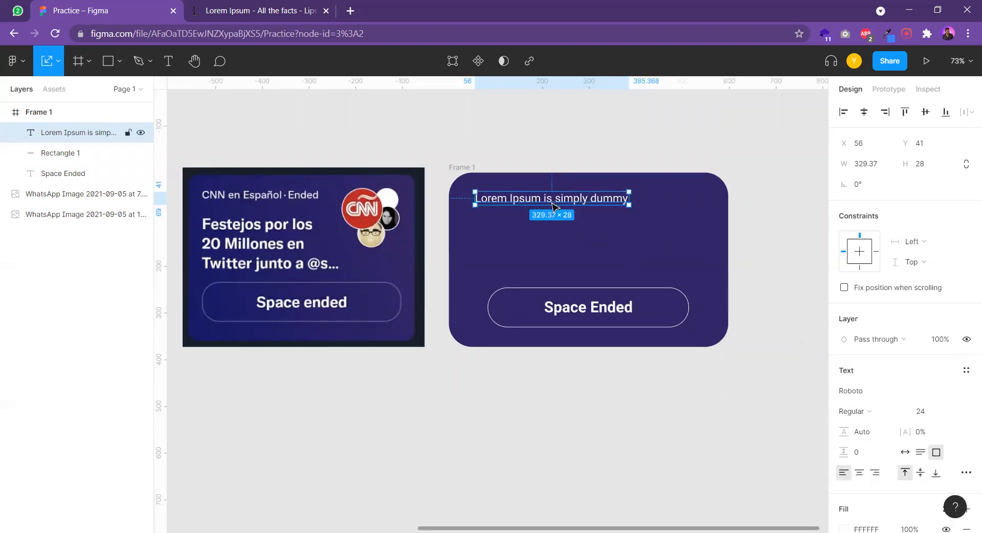
drag(556, 207, 553, 203)
mouse_move(606, 224)
mouse_down()
mouse_move(578, 215)
mouse_move(597, 209)
mouse_up()
click(593, 210)
click(540, 176)
alt+drag(540, 176, 541, 216)
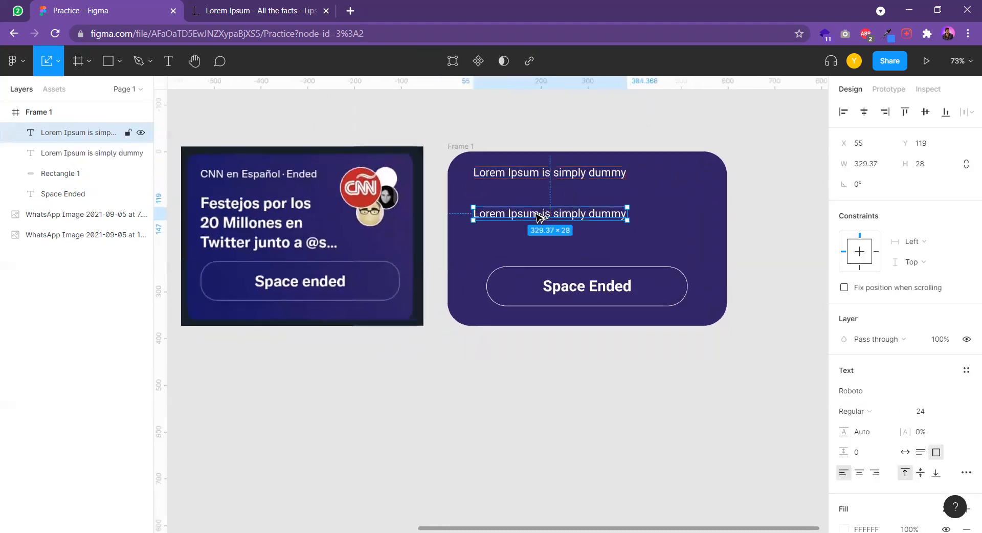
Copy the sentence "Lorem Ipsum is simply dummy text of the printing and typesetting industry." from lipsum.com and paste it over the duplicate text in Figma
click(246, 7)
click(194, 307)
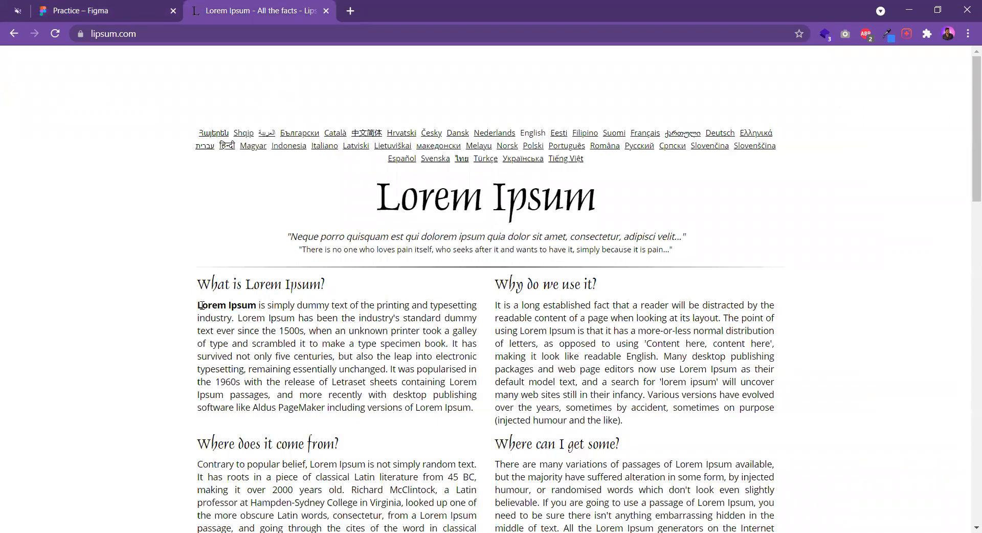
drag(202, 305, 231, 319)
click(87, 15)
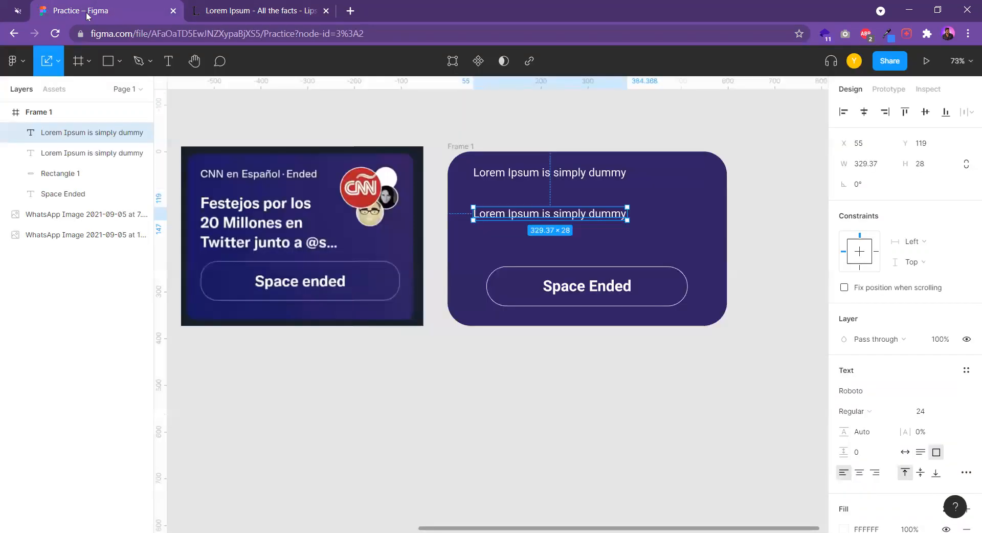
double_click(517, 208)
text(Lorem Ipsum is simply dummy text of the printing and typesetting industry.)
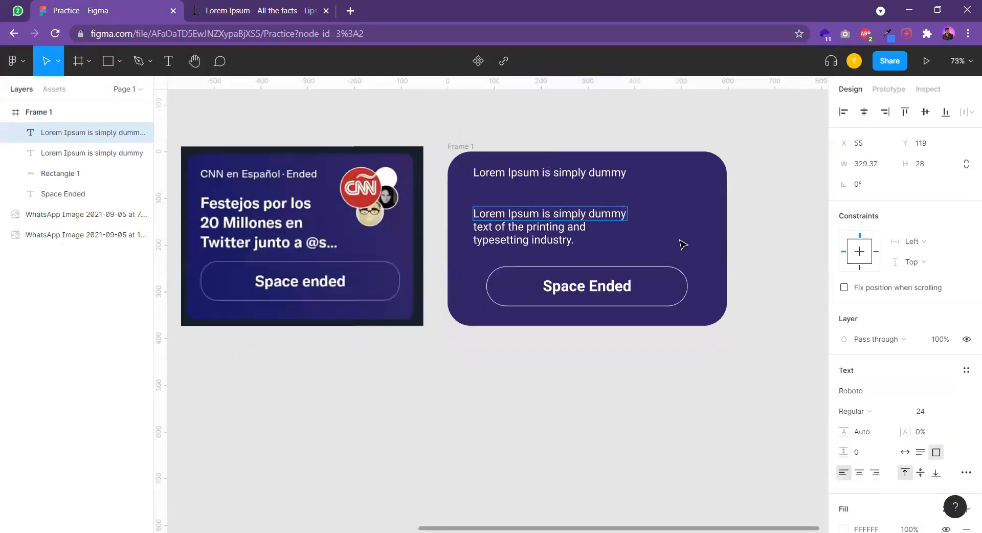
Make the lower paragraph Bold and enlarge it to about 405 × 155 at about X 44, Y 91
mouse_move(613, 224)
mouse_down()
mouse_move(614, 248)
mouse_move(609, 233)
mouse_up()
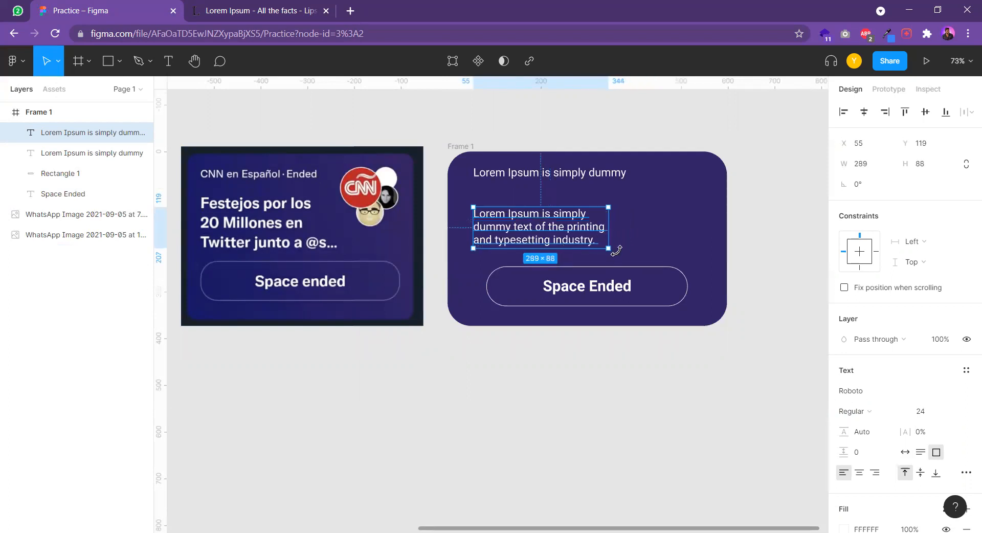
click(856, 411)
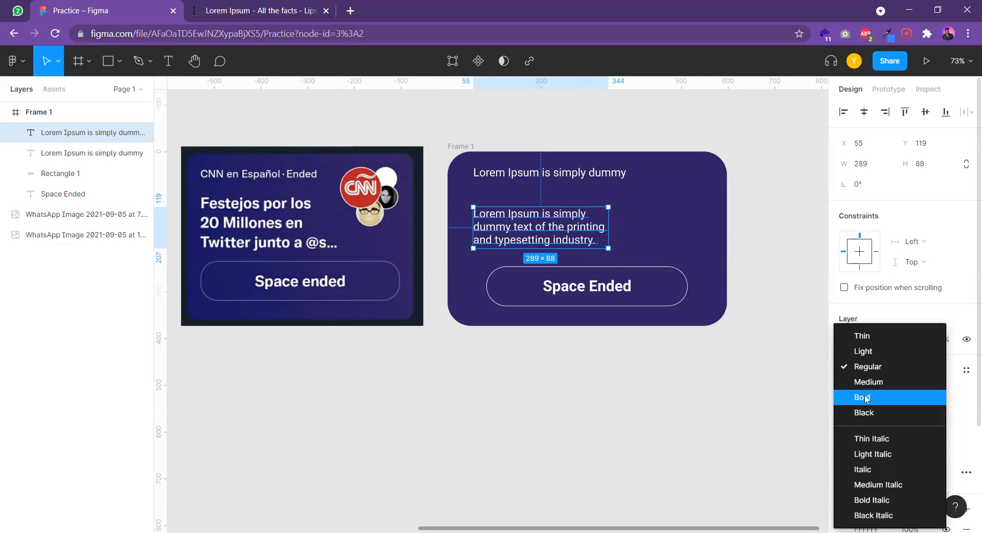
click(865, 397)
drag(606, 248, 648, 260)
drag(572, 245, 568, 231)
drag(647, 249, 658, 266)
key(v)
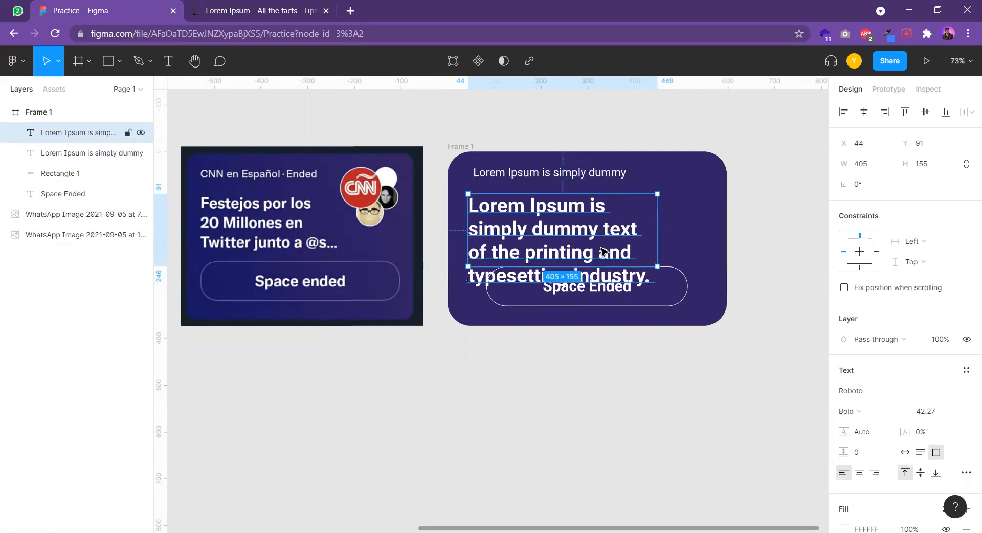
Delete "and typesetting industry." from the end of the bold heading
double_click(603, 251)
drag(600, 251, 670, 279)
key(BackSpace)
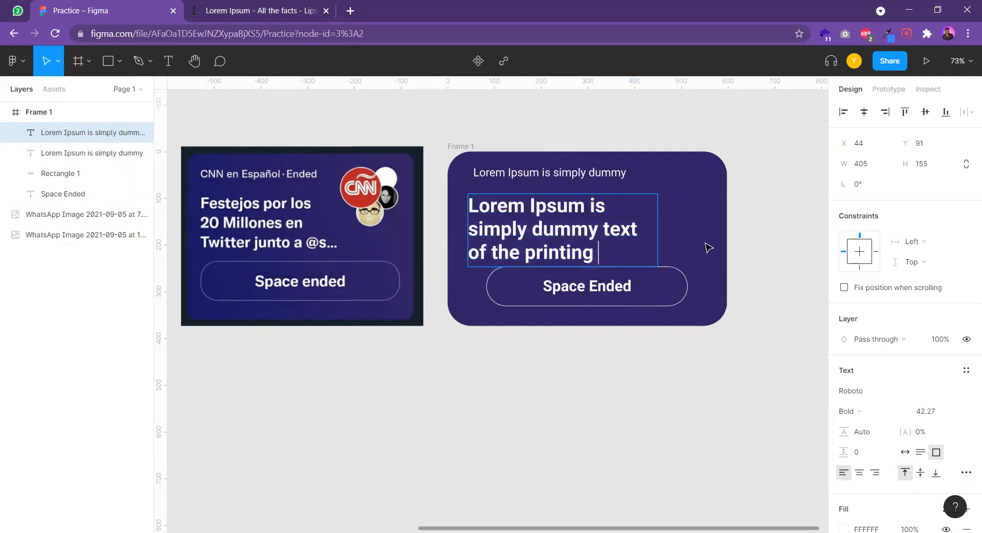
key(Escape)
Align the bold heading under the header text and scale it to about 358 × 137 at X 55, Y 84
drag(554, 245, 559, 238)
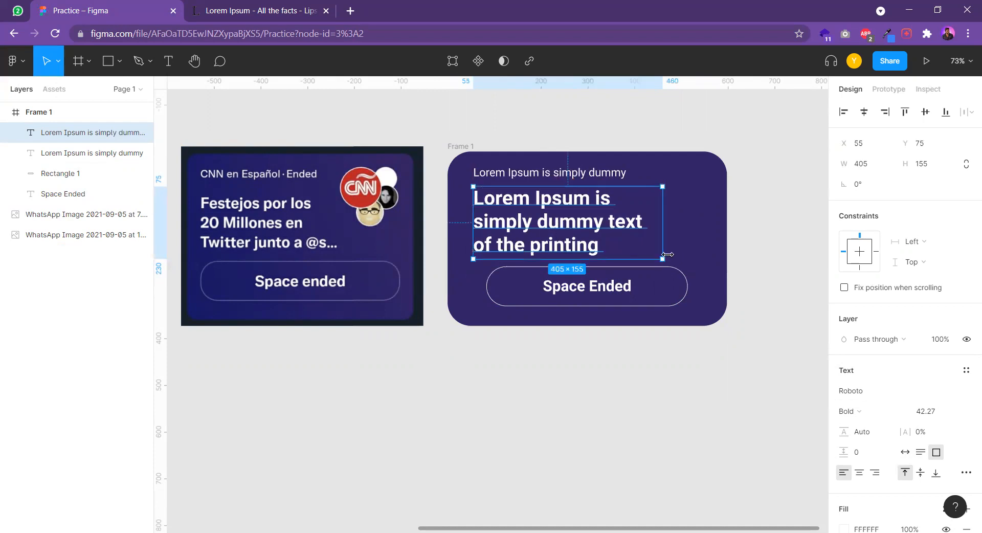
key(k)
drag(667, 255, 573, 241)
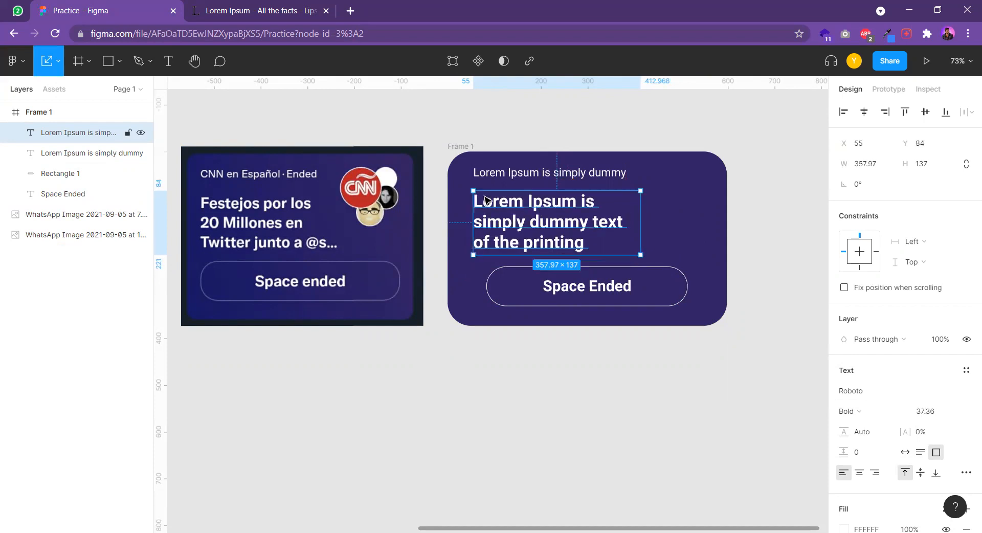
Widen the outlined button rectangle to about 459 so its left edge lines up with the texts above
shift+click(504, 181)
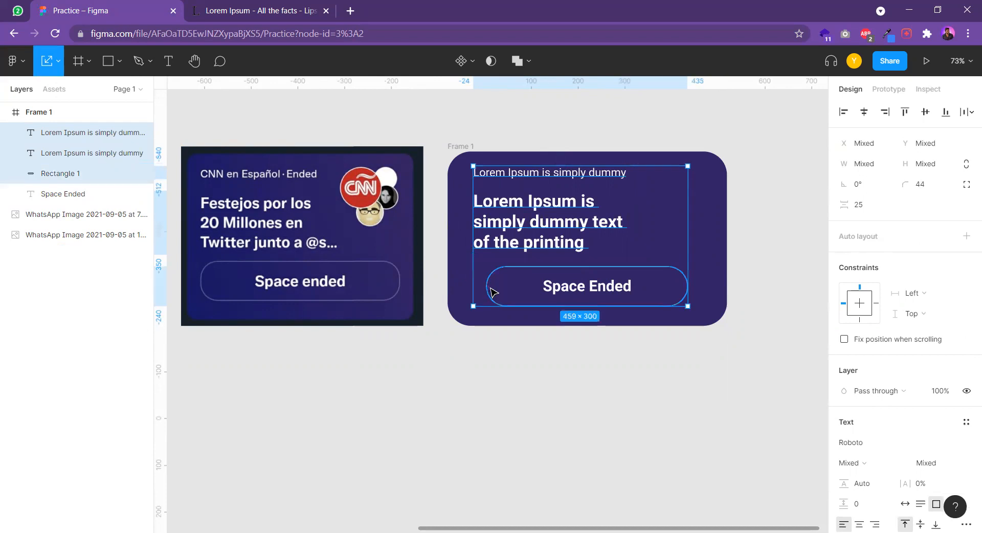
click(511, 333)
click(488, 288)
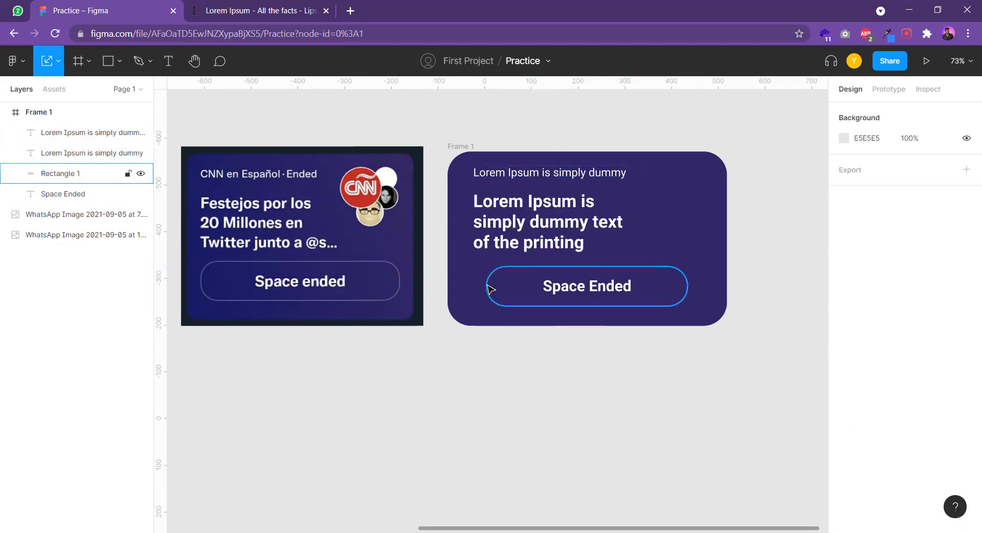
drag(485, 286, 476, 285)
click(663, 349)
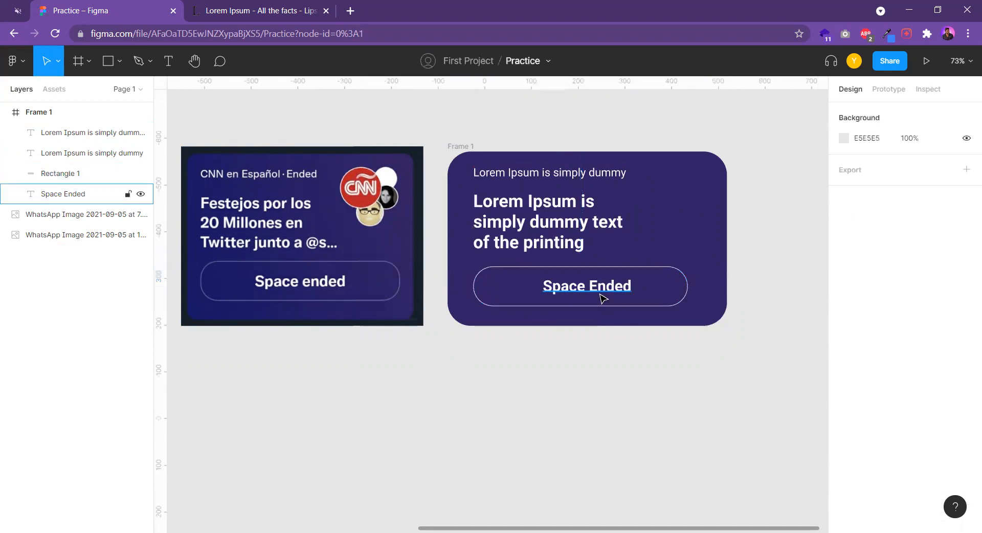
Center the "Space Ended" text horizontally within the outlined button rectangle
click(608, 289)
shift+click(660, 276)
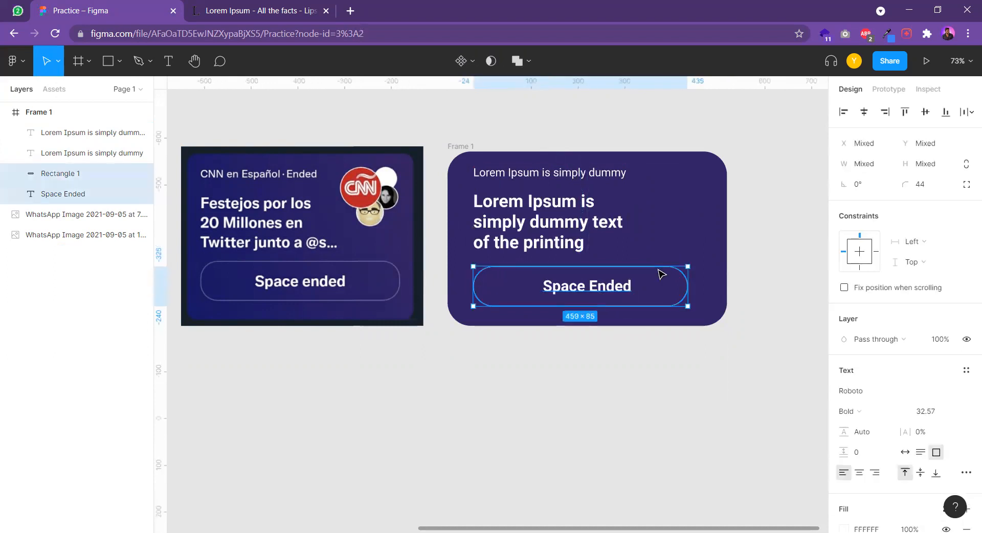
click(864, 111)
click(634, 356)
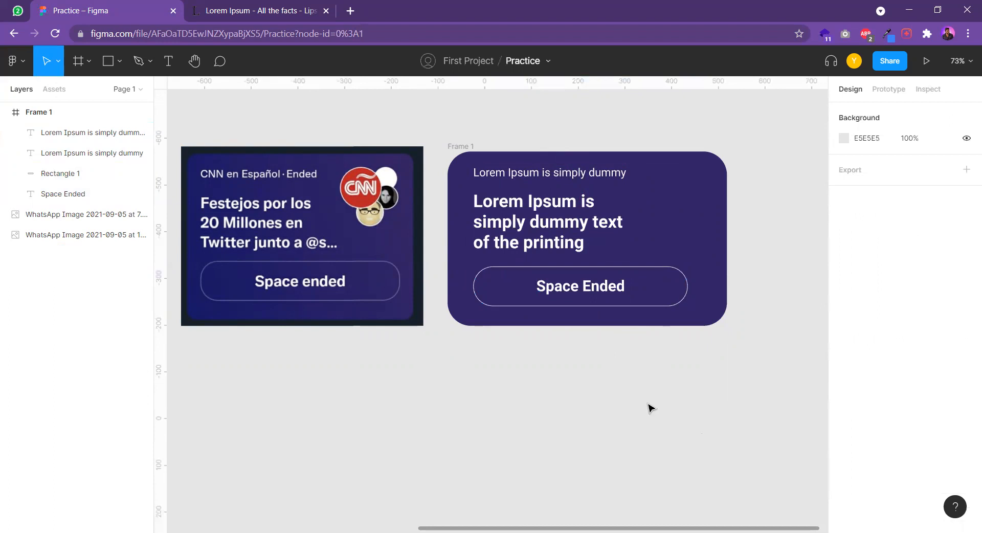
Append "..." to the end of the bold heading after "printing"
double_click(585, 242)
click(587, 243)
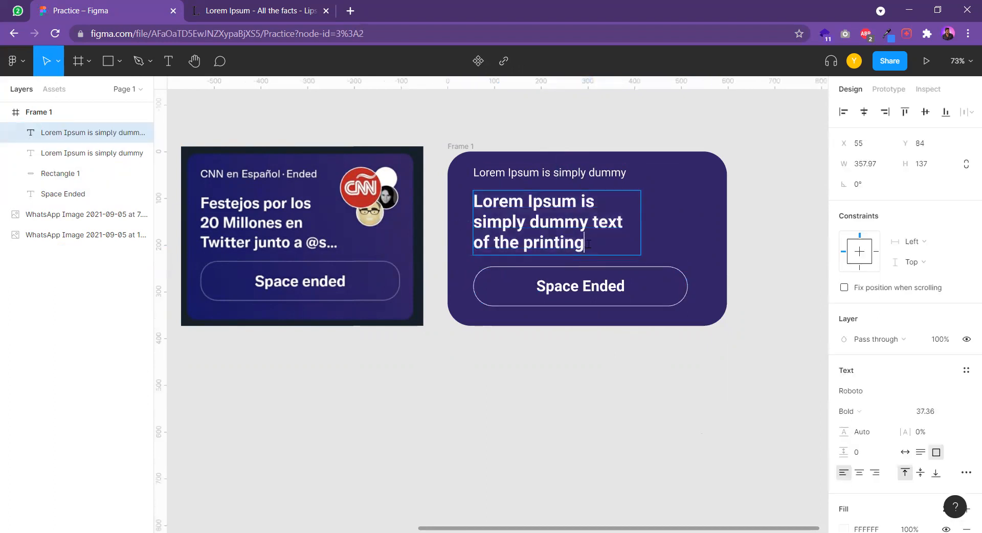
key(Escape)
click(642, 395)
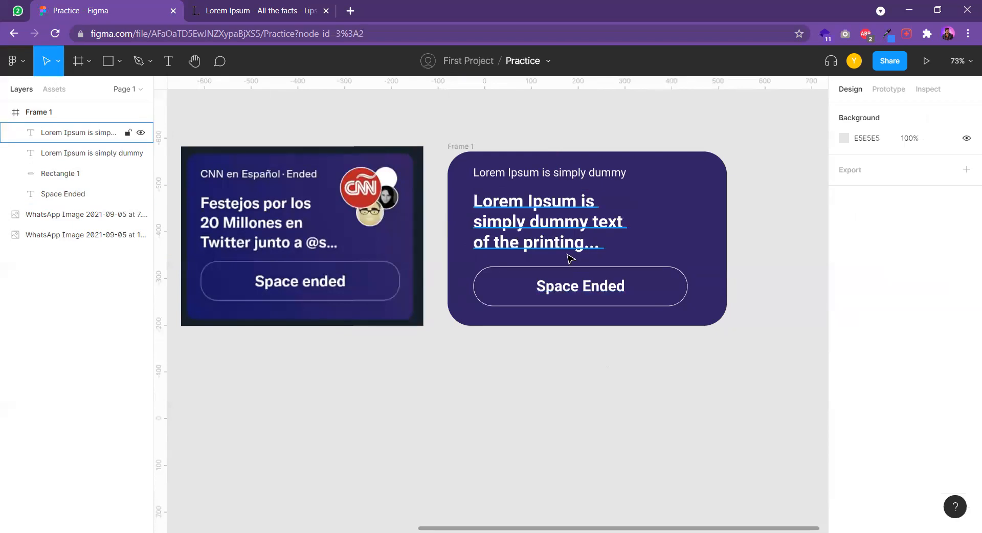
Set the bold heading's line height to 123.2%
click(632, 251)
scroll(522, 233, up, 2)
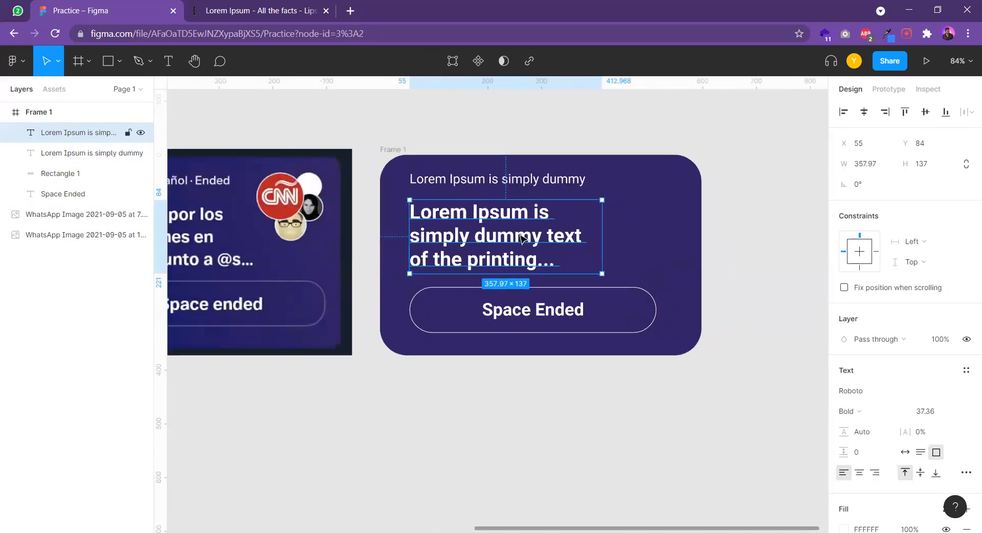
scroll(881, 253, down, 3)
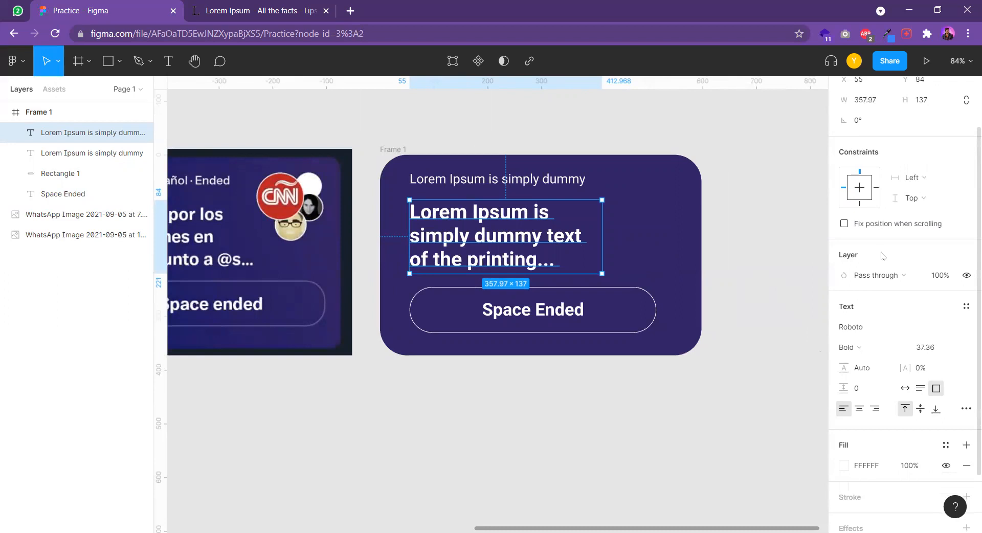
scroll(891, 313, up, 3)
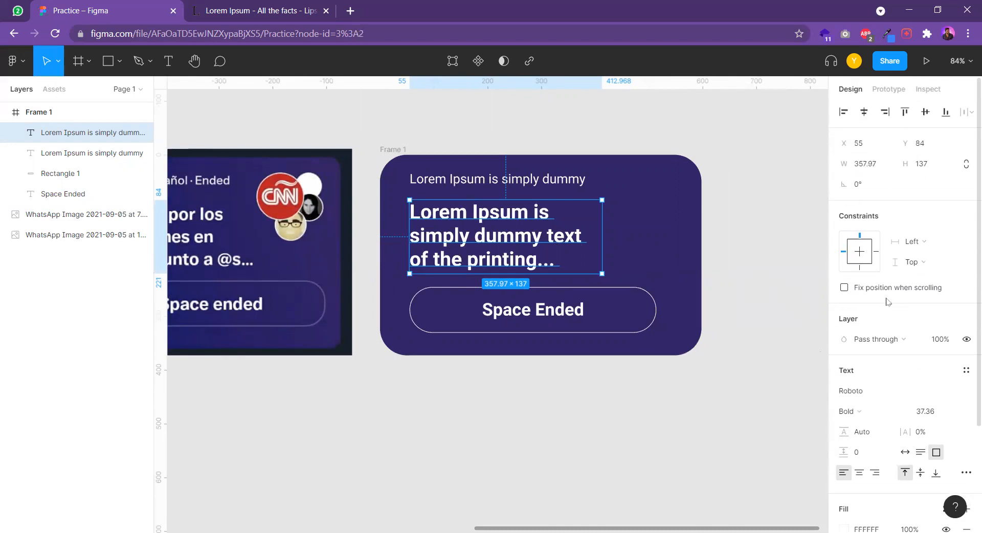
scroll(870, 366, down, 3)
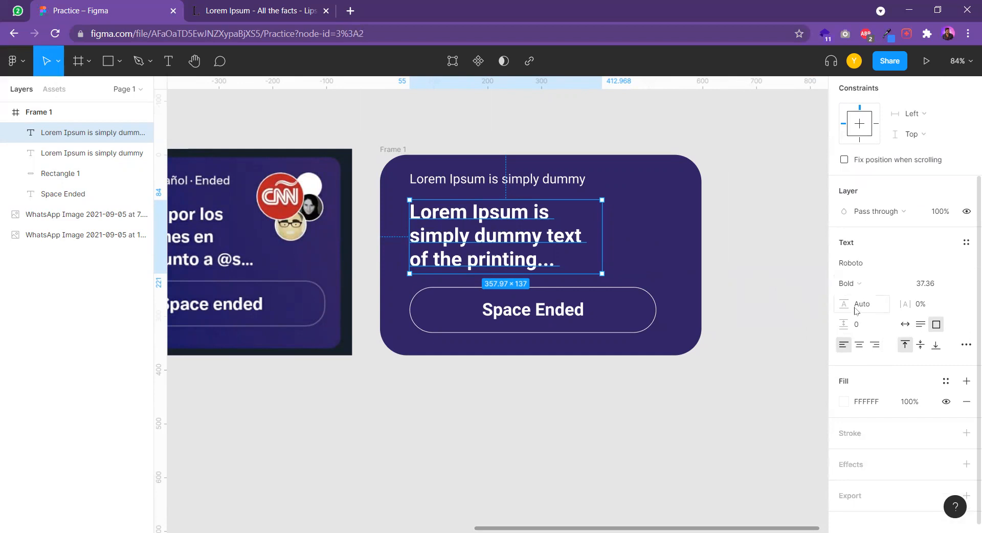
drag(844, 304, 859, 306)
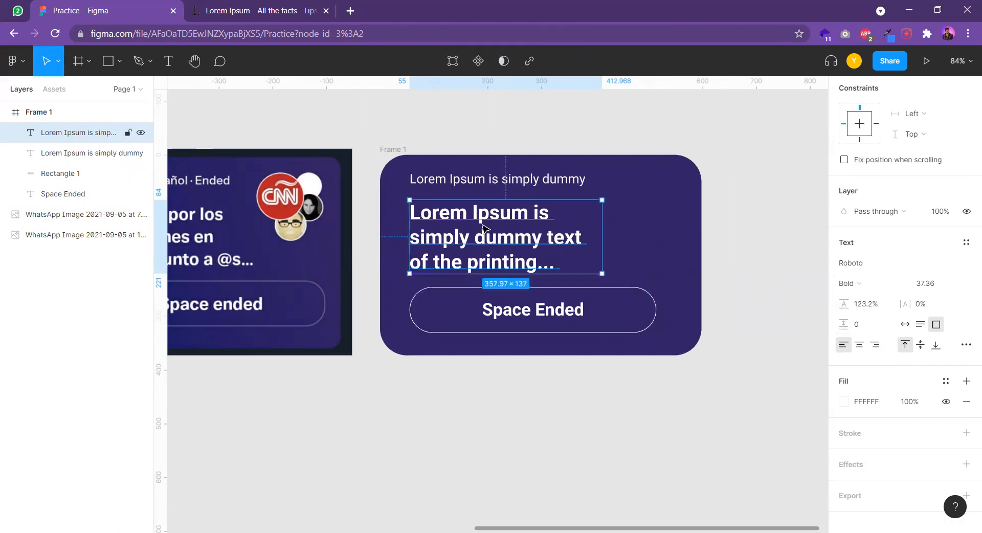
click(601, 278)
Increase the bold heading's letter spacing slightly
click(503, 252)
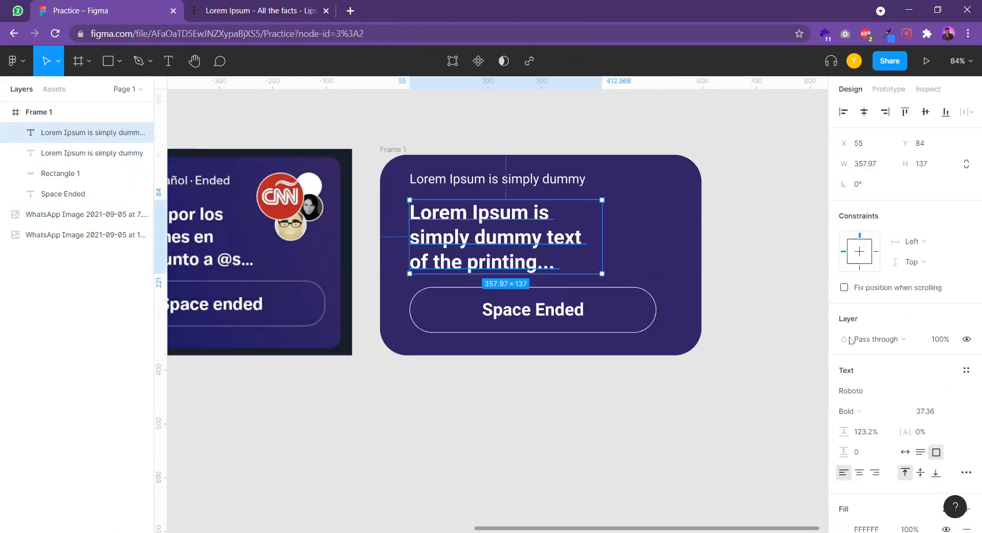
drag(909, 430, 915, 431)
click(745, 316)
Draw a circle about 97 × 97 over the reference image's CNN logo and another about 68 × 68 over the white avatar
scroll(720, 292, down, 1)
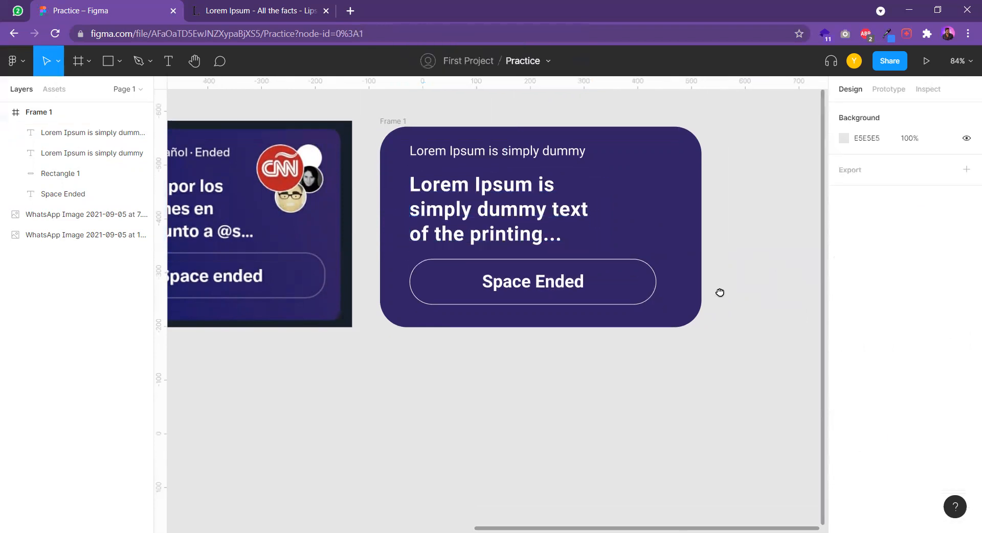
scroll(654, 277, down, 1)
scroll(497, 289, right, 1)
scroll(549, 226, down, 1)
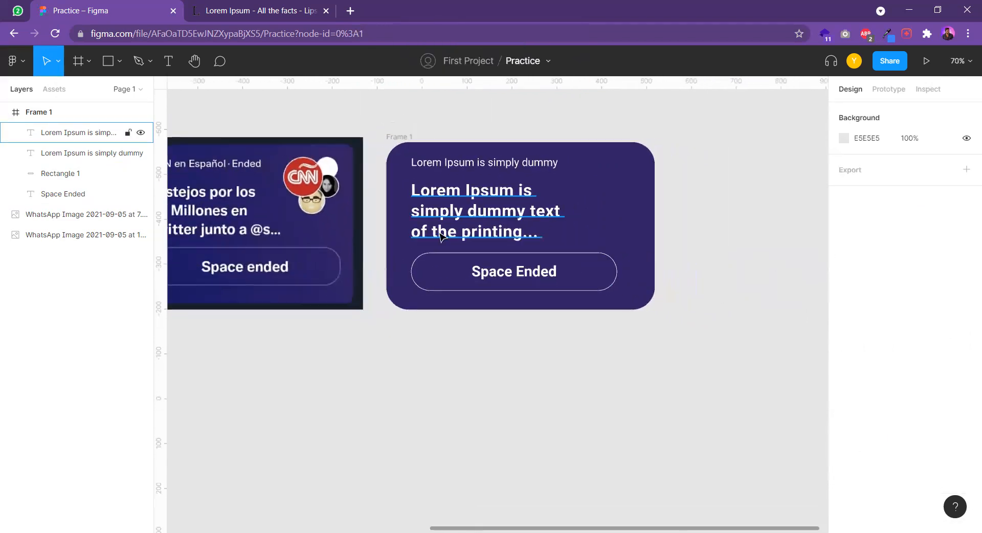
scroll(375, 174, left, 2)
scroll(390, 167, up, 5)
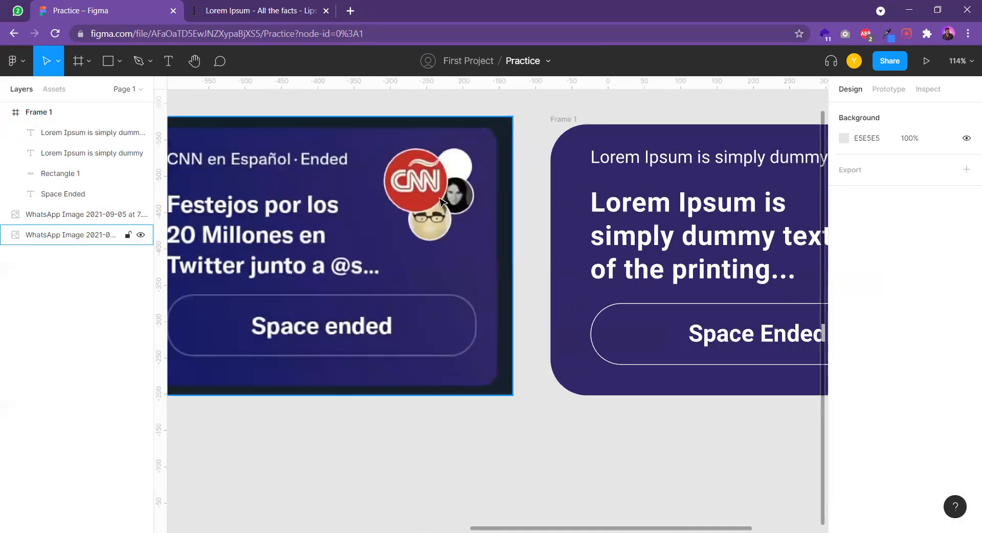
click(119, 61)
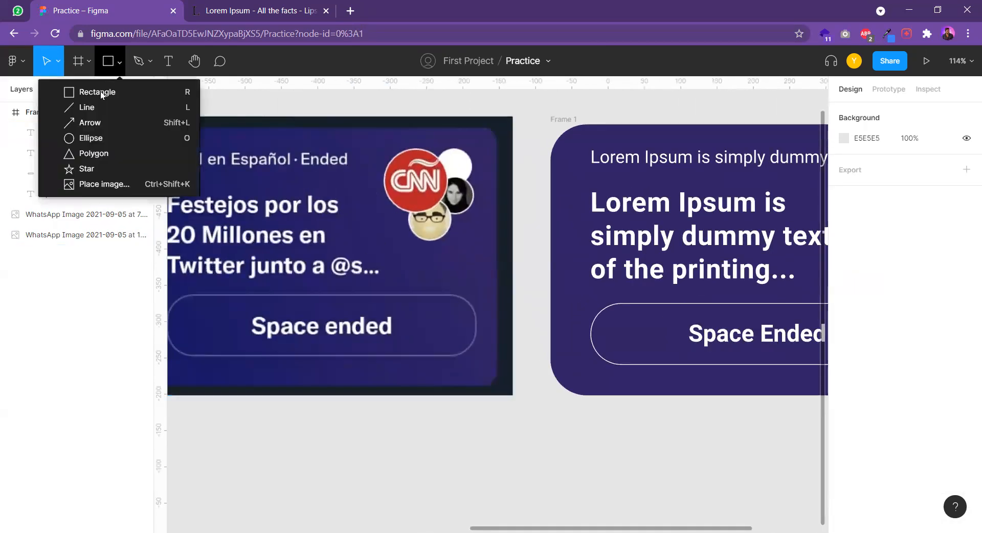
click(87, 138)
scroll(436, 158, up, 3)
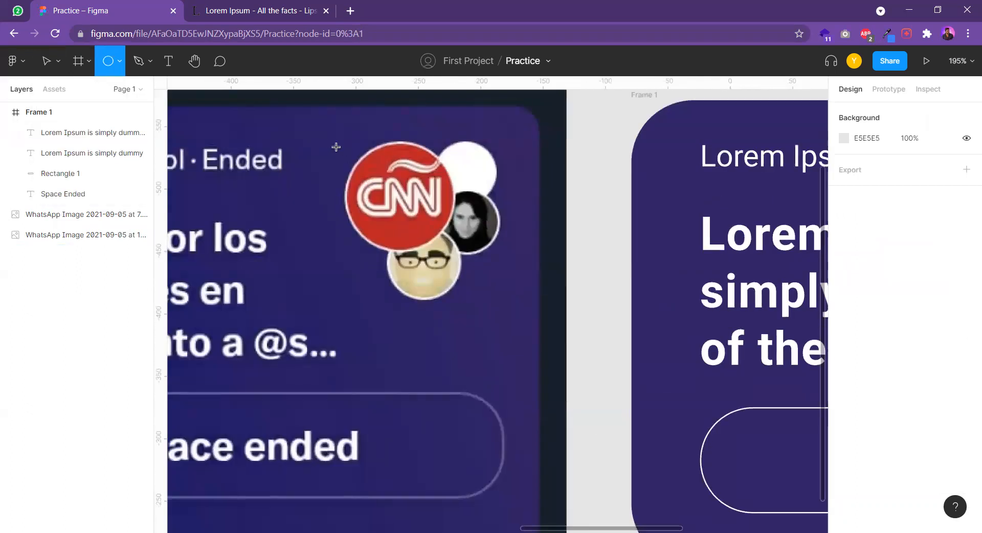
drag(347, 148, 467, 268)
drag(416, 217, 411, 207)
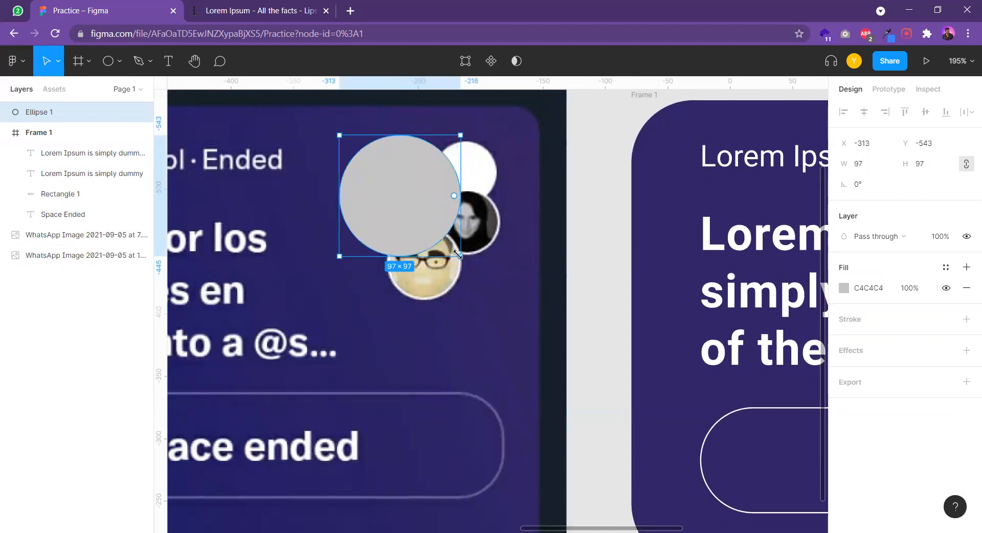
key(o)
mouse_move(428, 135)
mouse_down()
mouse_move(478, 213)
mouse_move(538, 240)
mouse_move(514, 220)
mouse_up()
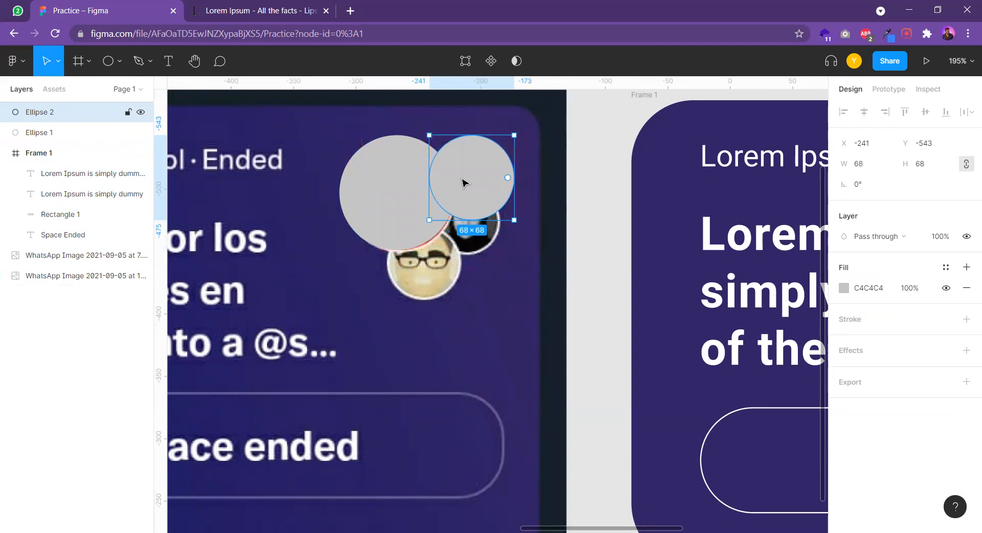
Duplicate the large circle and scale the copy down to cover the lower avatar with glasses
click(372, 198)
drag(386, 195, 409, 229)
drag(448, 311, 449, 311)
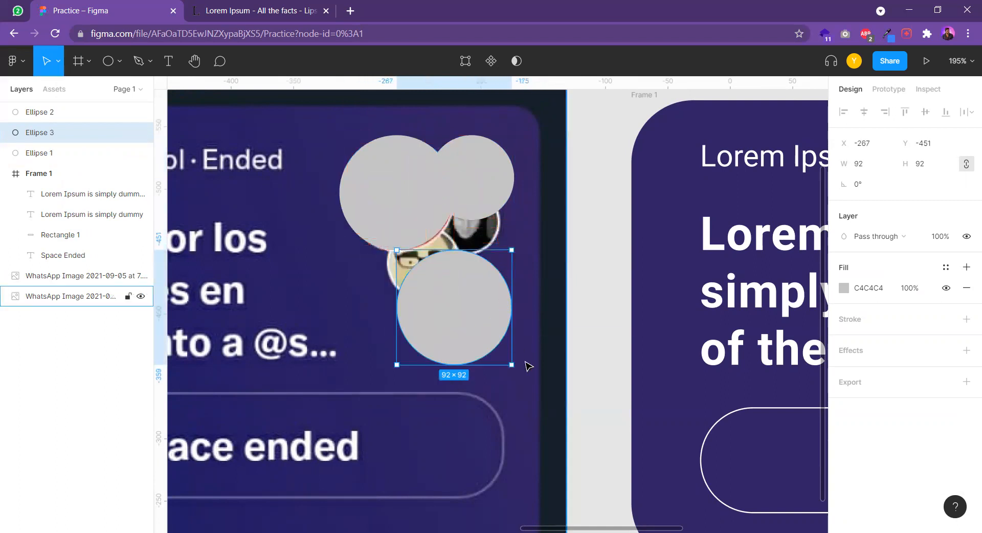
drag(513, 367, 466, 308)
Scale down the white avatar's circle and place a copy about 63 × 63 over the black-and-white portrait at about X -242, Y -503
click(464, 200)
drag(482, 188, 501, 218)
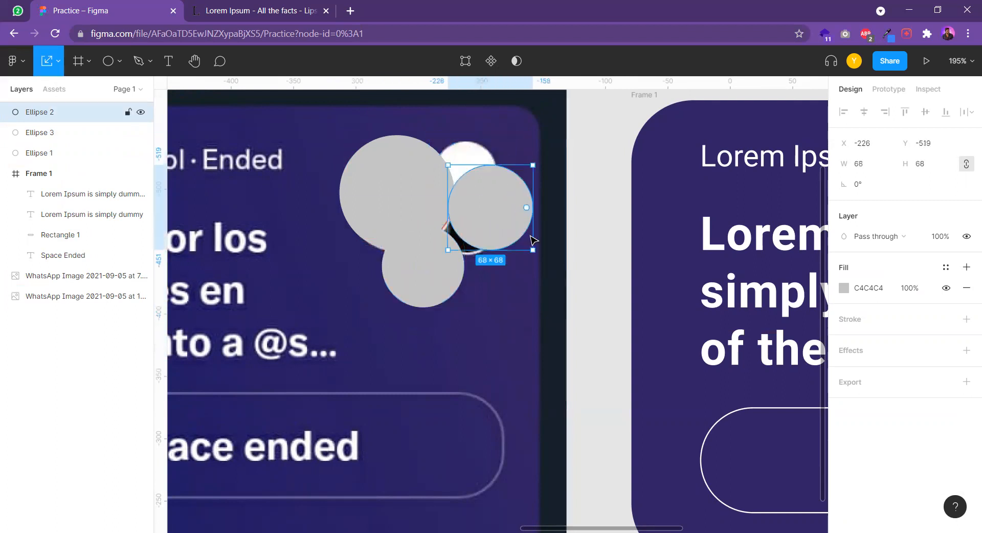
drag(532, 249, 481, 246)
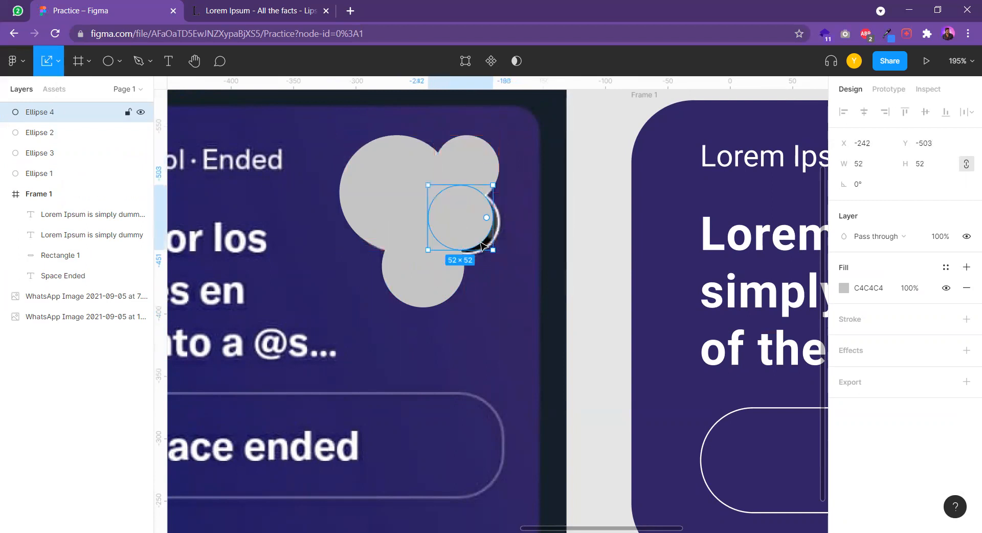
Give the large circle over the reference image a white FFFFFF inside stroke with a width of 5
click(487, 282)
scroll(489, 259, down, 2)
drag(488, 260, 497, 245)
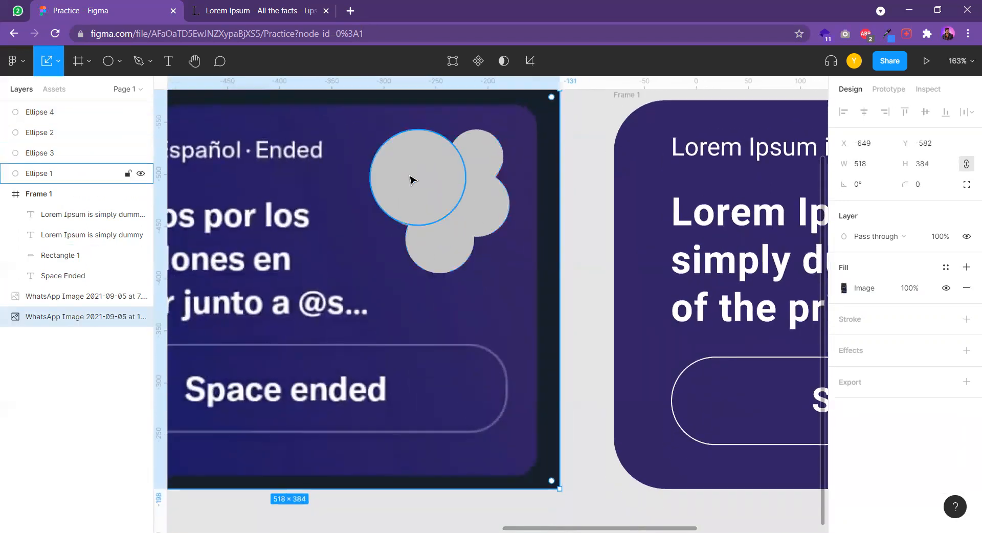
click(446, 185)
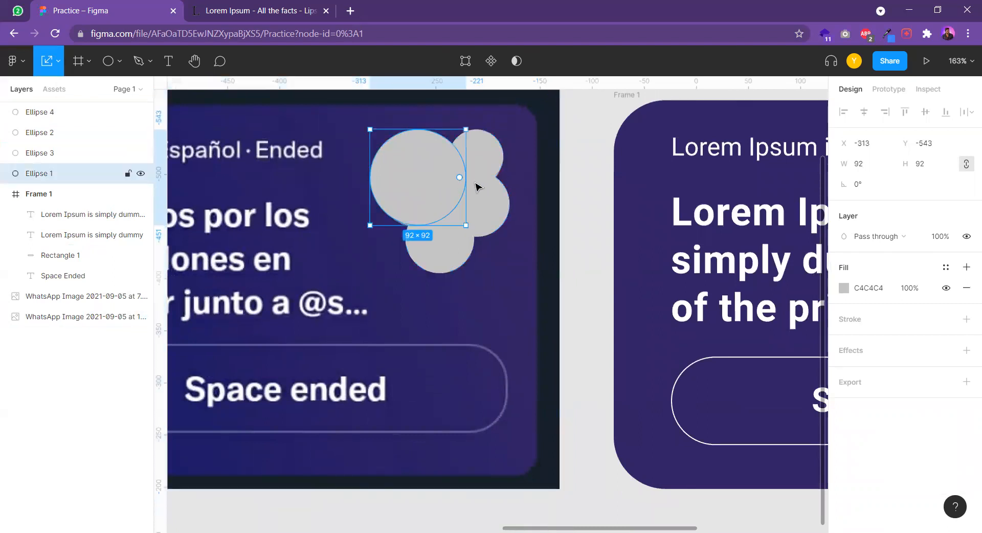
click(966, 320)
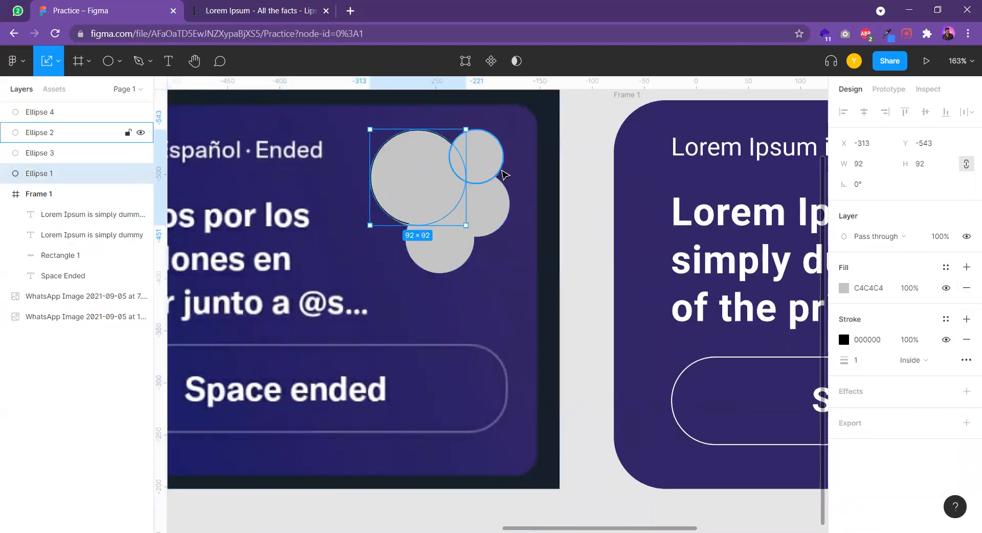
click(845, 340)
drag(708, 244, 676, 213)
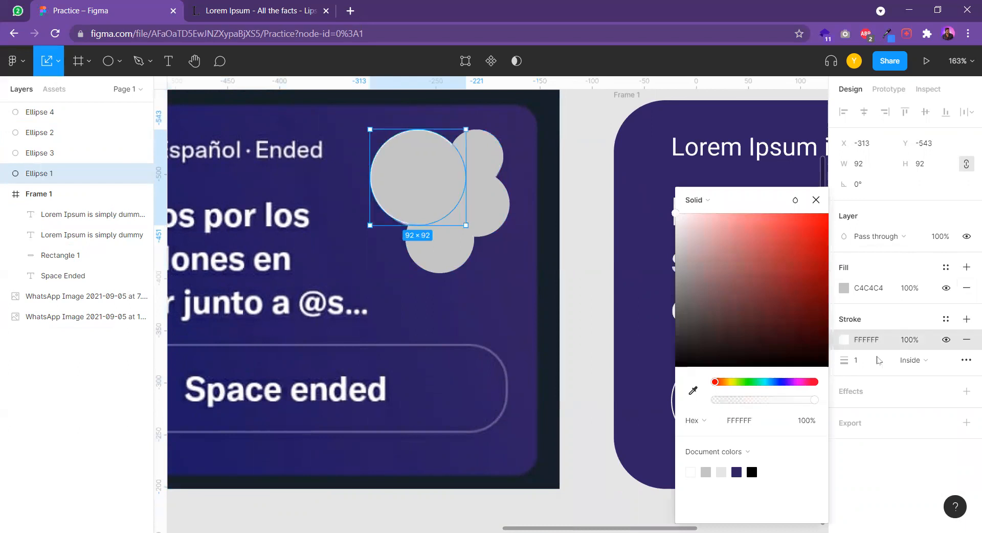
text(5)
key(Return)
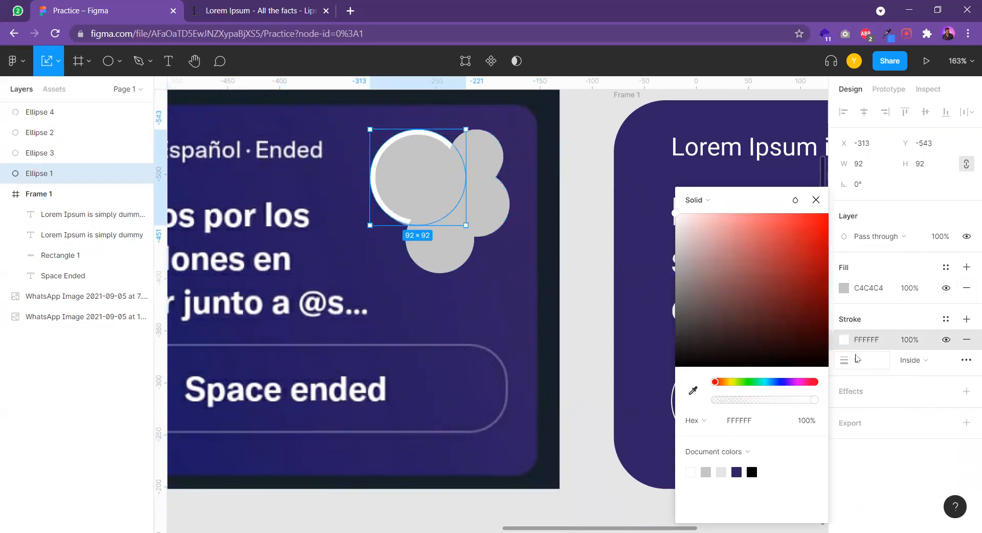
drag(848, 361, 851, 365)
drag(847, 361, 852, 362)
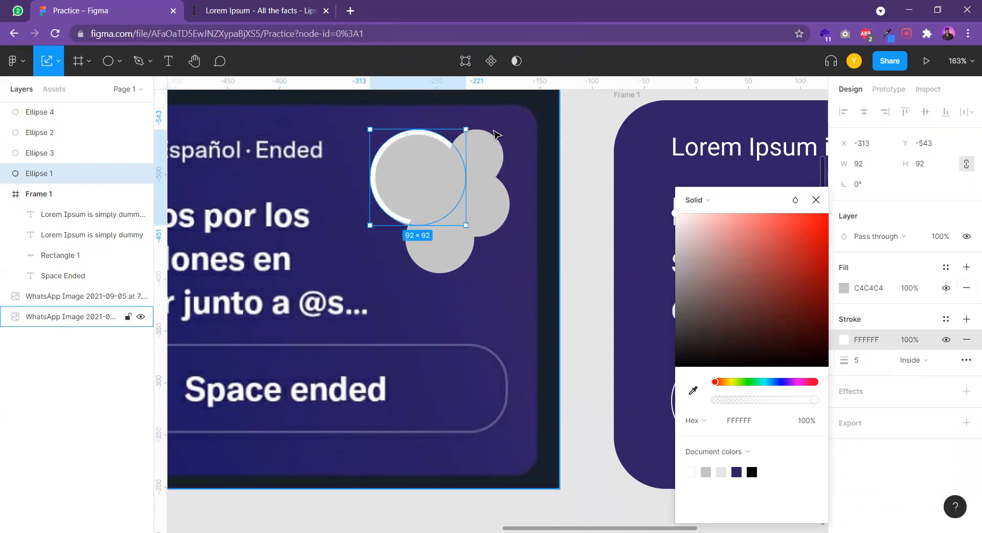
Give the three smaller circles a white FFFFFF inside stroke with a width of 5
click(476, 153)
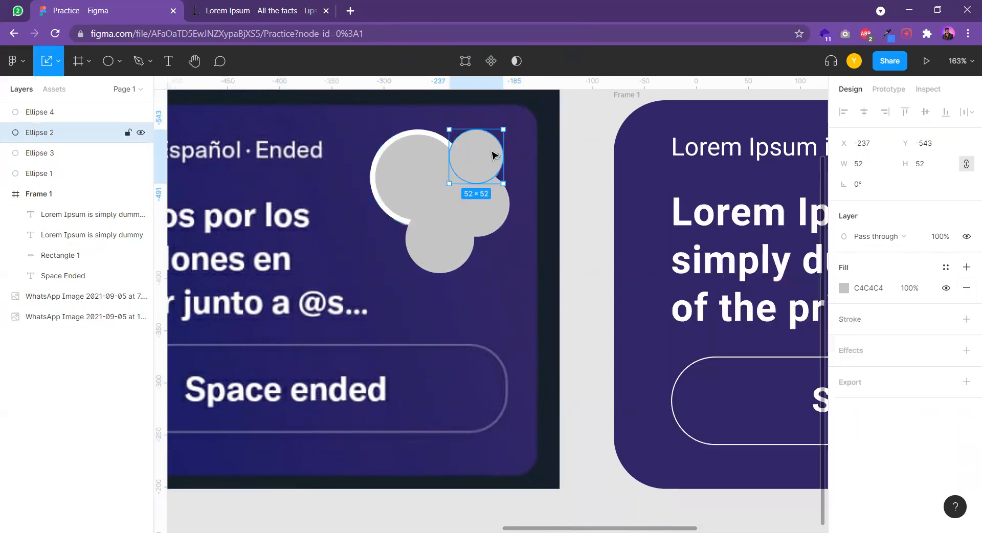
shift+click(450, 239)
shift+click(483, 213)
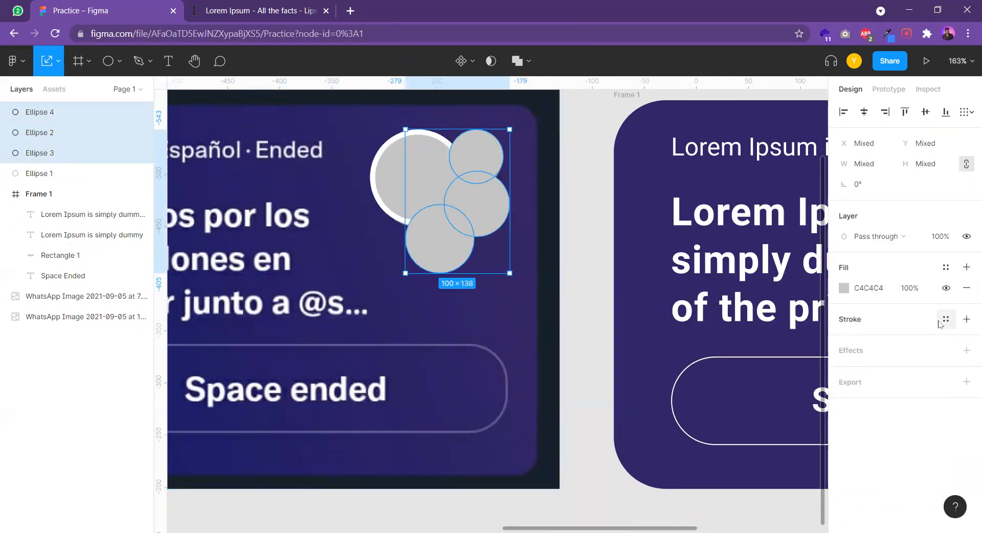
click(967, 320)
click(845, 339)
mouse_move(745, 285)
mouse_down()
mouse_move(679, 254)
mouse_move(673, 209)
mouse_up()
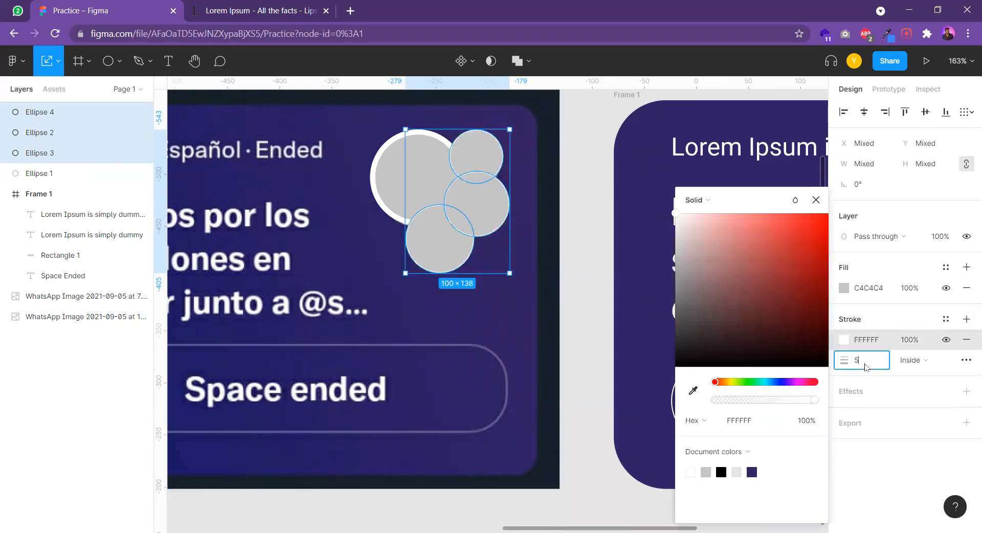
key(Return)
drag(851, 359, 849, 360)
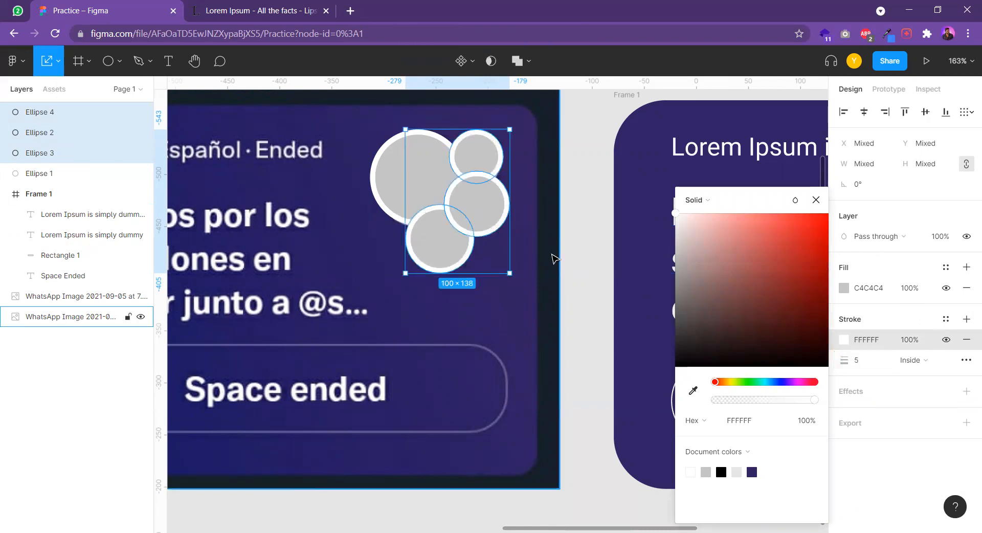
Bring the large circle to the front of the layer stack, and place the lower circle, Ellipse 3, above it
click(435, 190)
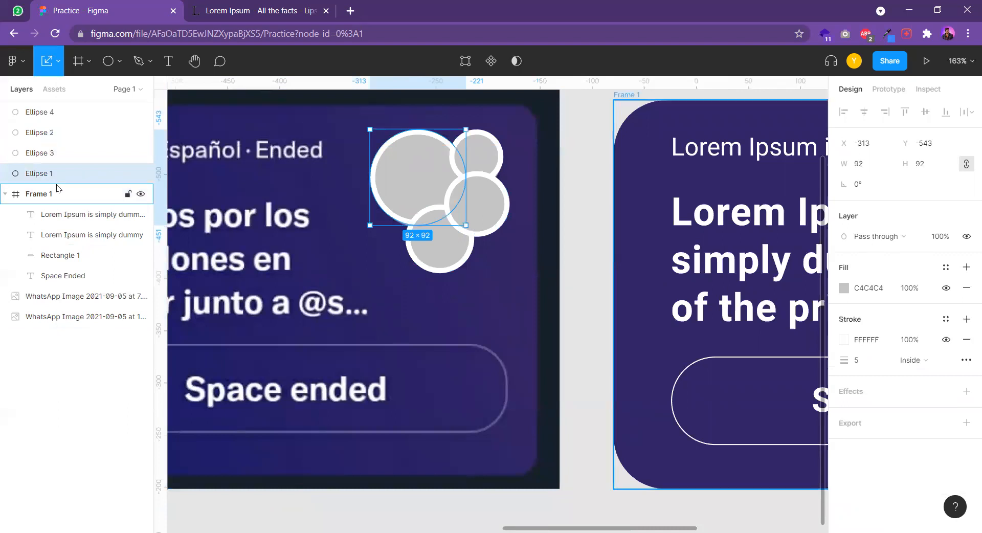
drag(25, 182, 28, 107)
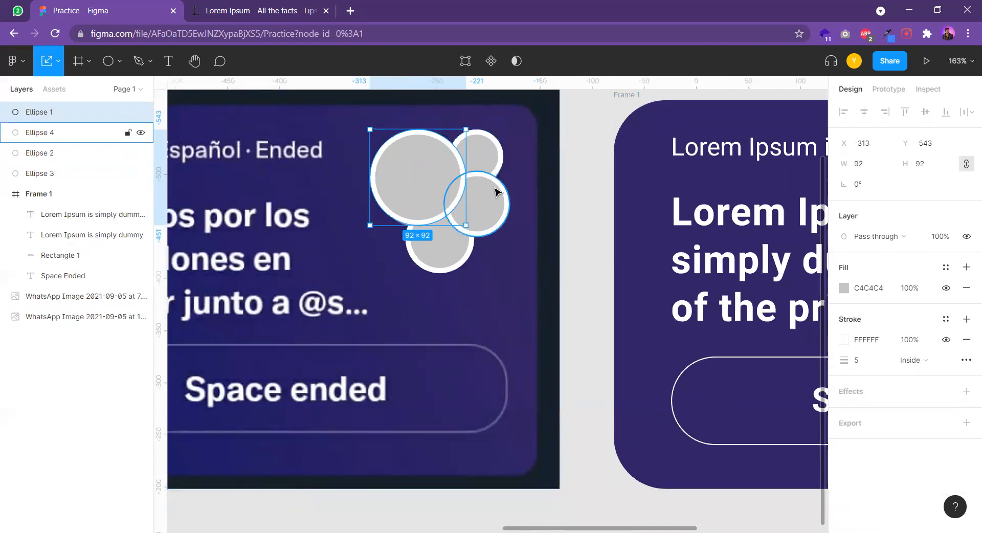
click(491, 203)
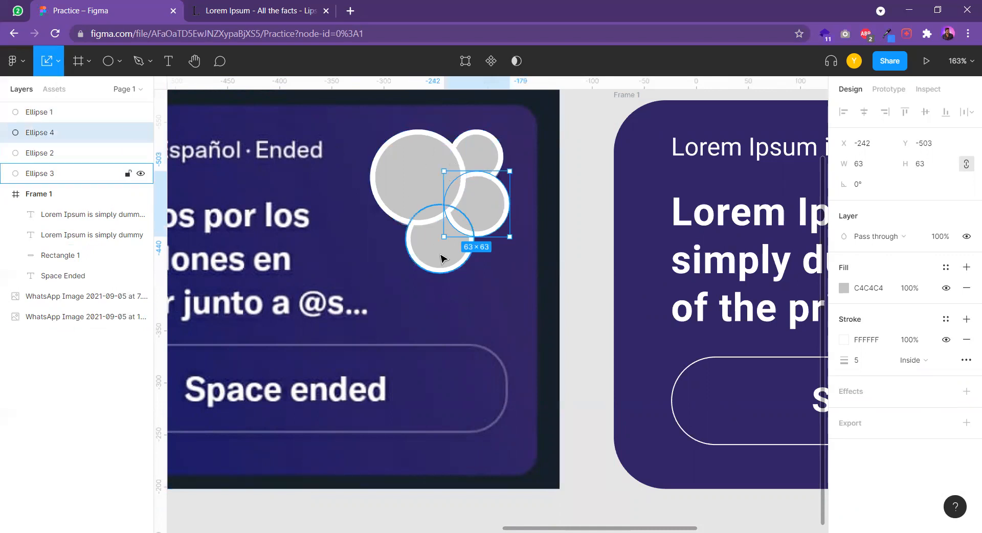
click(43, 174)
drag(43, 174, 41, 105)
click(504, 300)
Move all four circles together into Frame 1 beside the heading and reduce their white stroke to 2
scroll(504, 302, down, 1)
scroll(504, 298, down, 2)
click(439, 211)
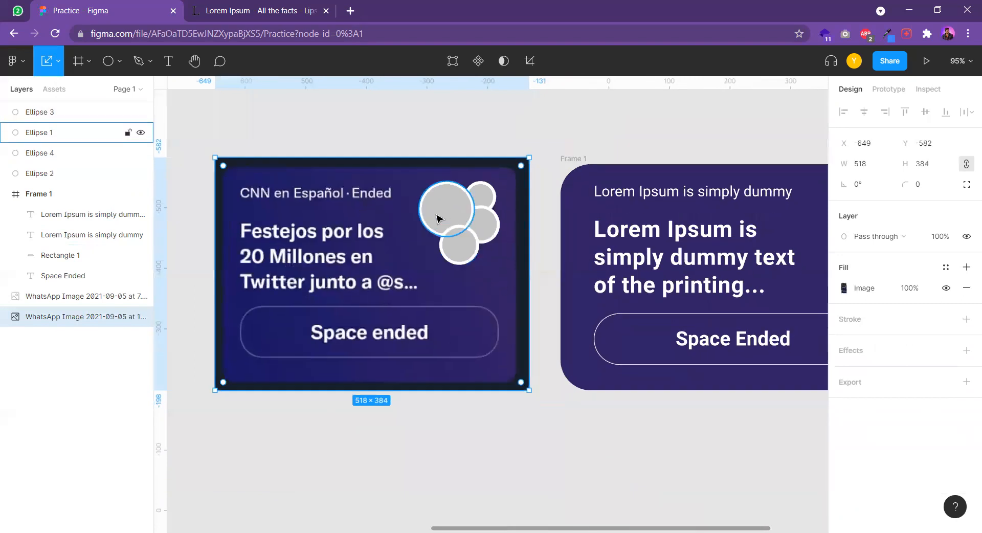
shift+click(490, 199)
shift+click(479, 223)
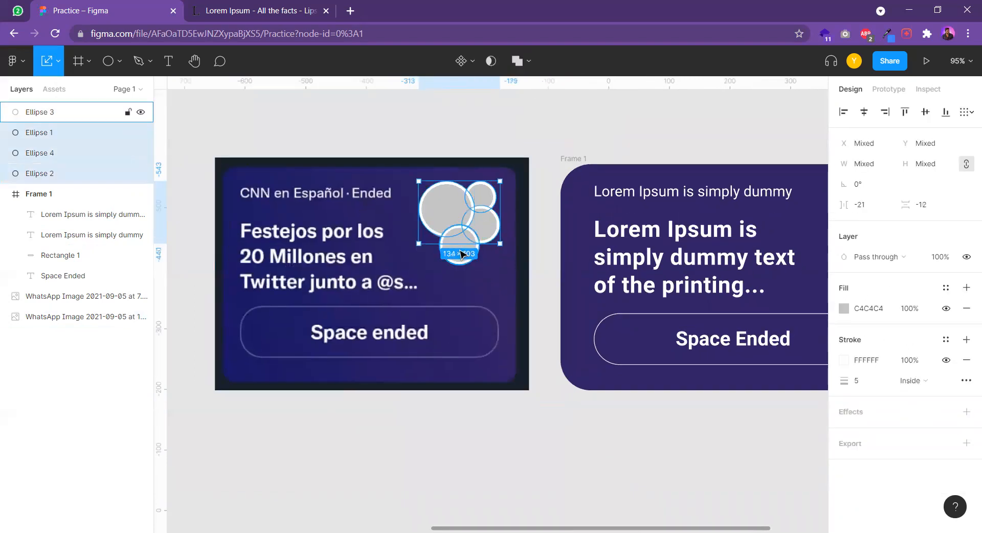
shift+click(459, 247)
drag(453, 224, 680, 236)
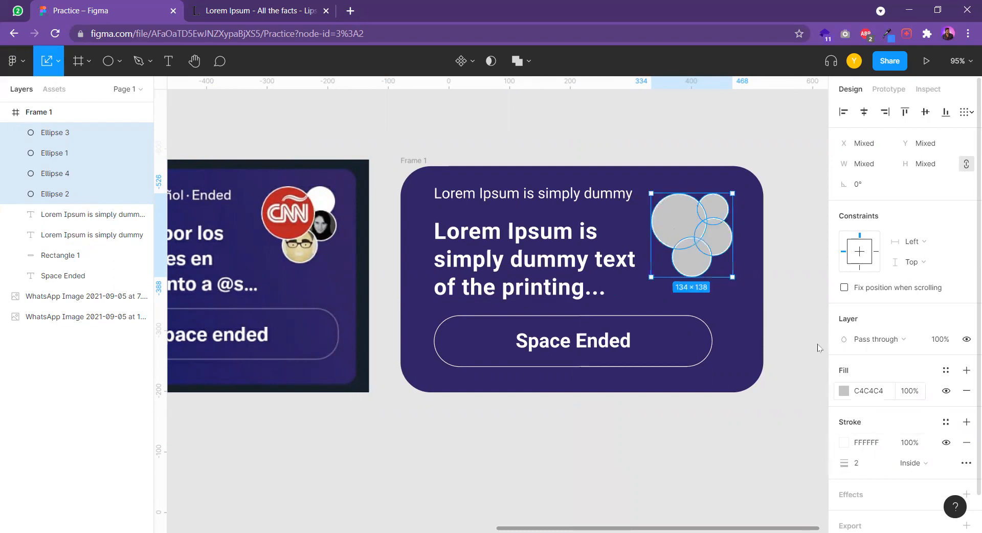
Shift the group of four circles slightly right and down within Frame 1, to about X 342, Y -512 on the rulers
click(723, 154)
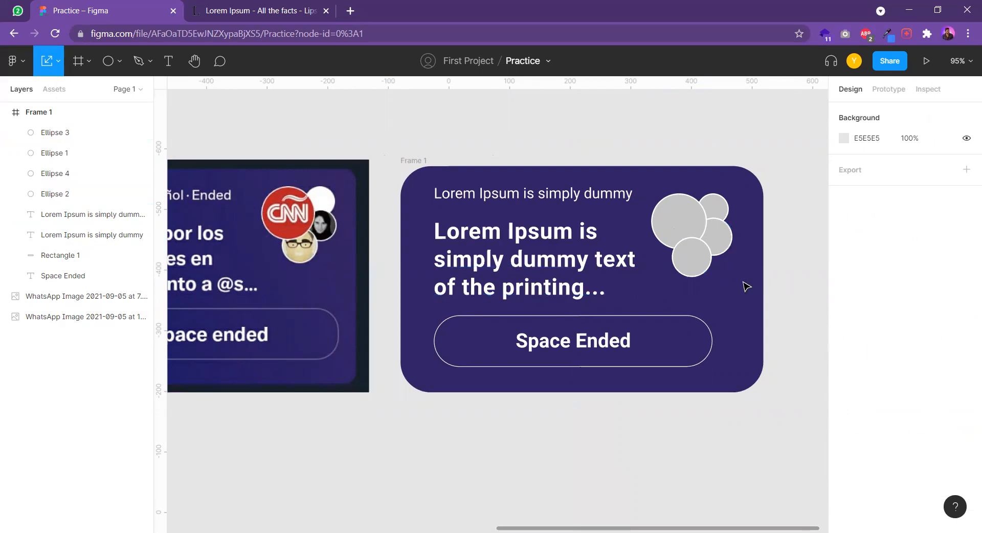
mouse_move(690, 230)
mouse_down()
mouse_move(676, 213)
mouse_move(686, 225)
mouse_up()
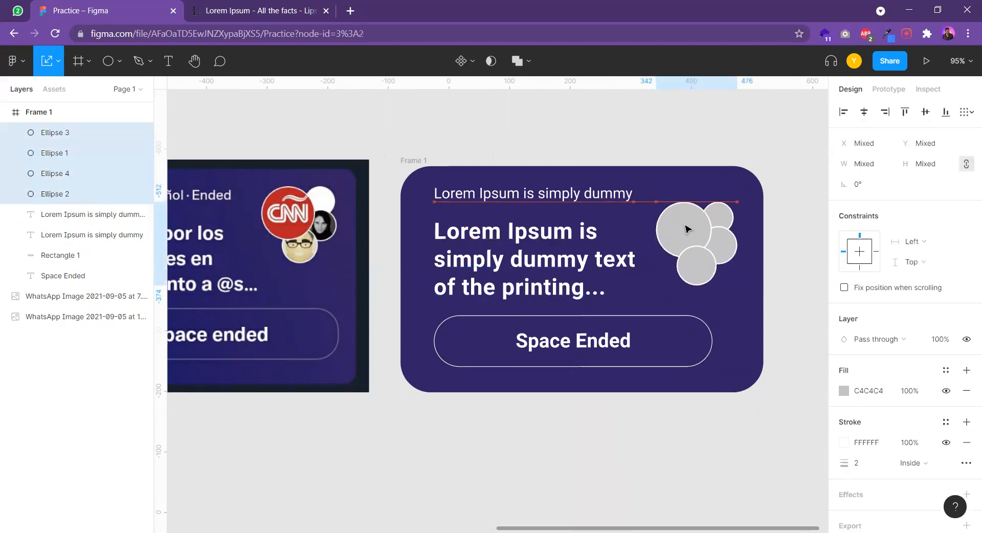
click(555, 134)
Switch to the browser's Lorem Ipsum page, search Google for "random profiles" instead and open the Random User Generator site
click(278, 7)
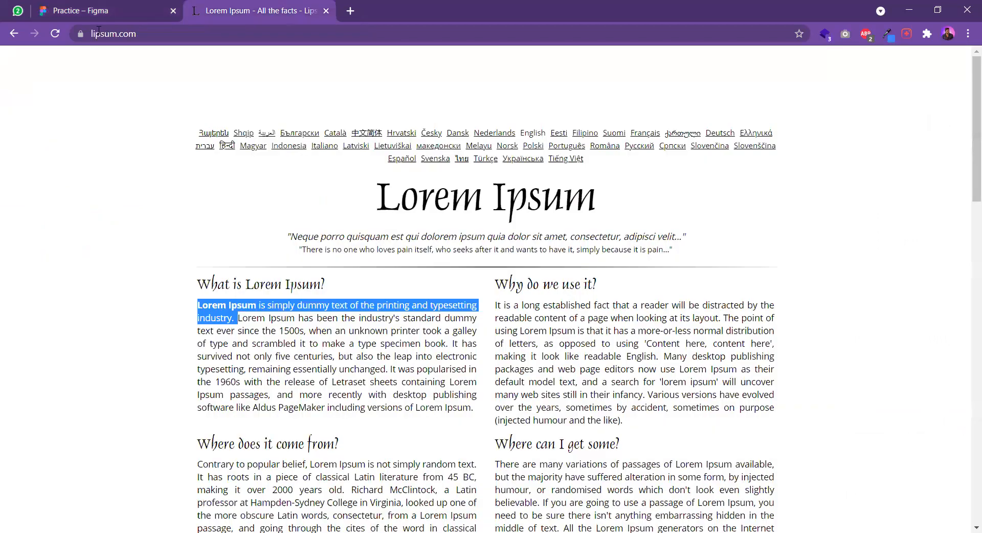
click(150, 34)
text(random)
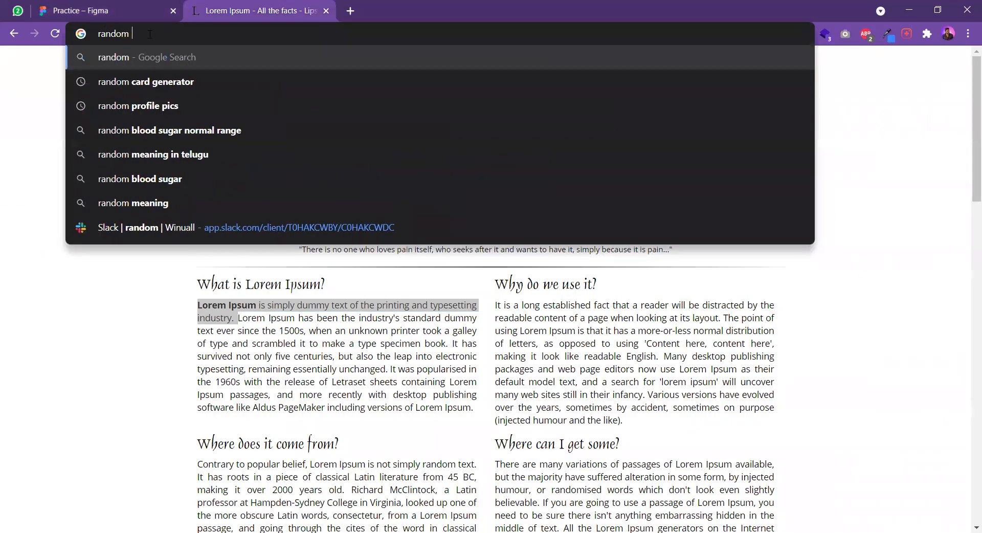
text( profiles)
key(Return)
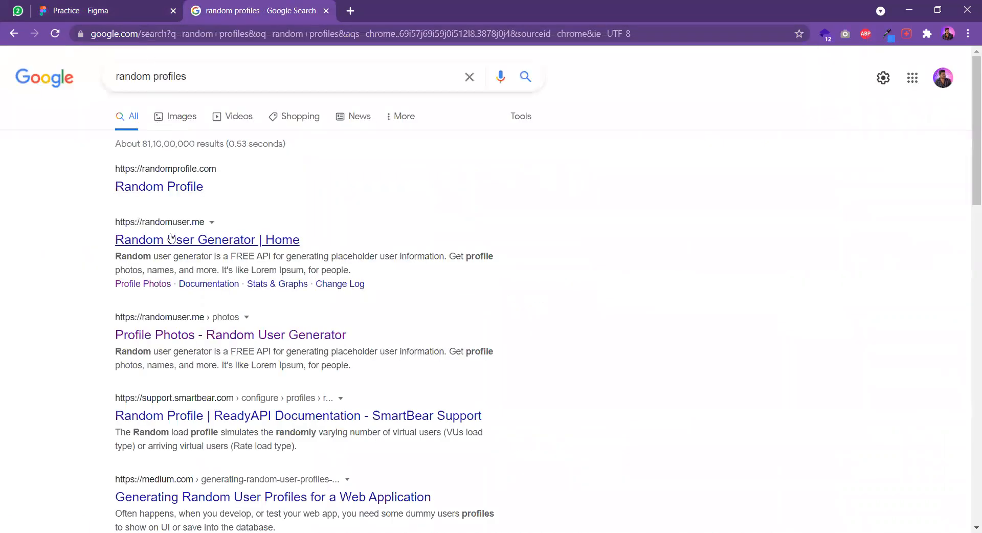
click(171, 239)
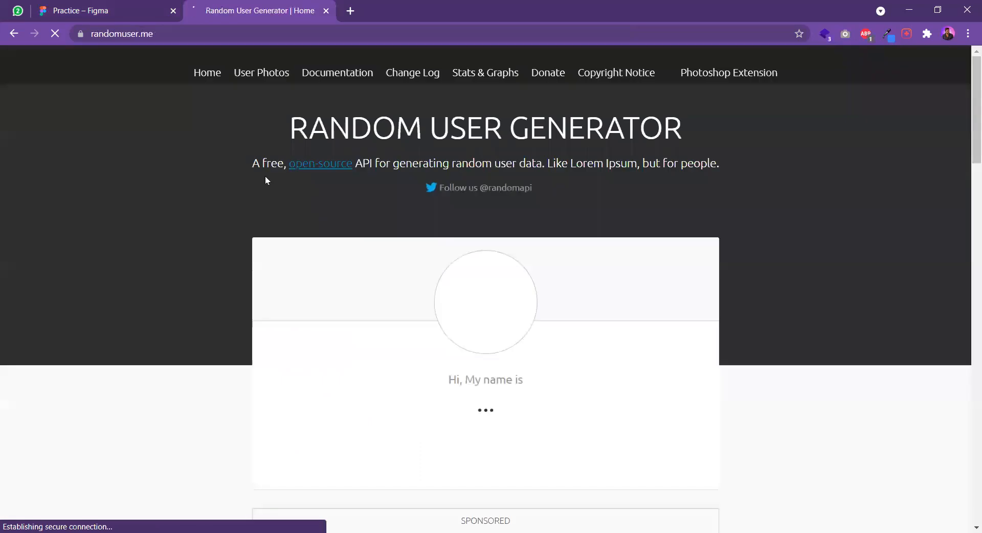
Copy the generated user's profile photo from the Random User Generator home page
scroll(204, 223, down, 5)
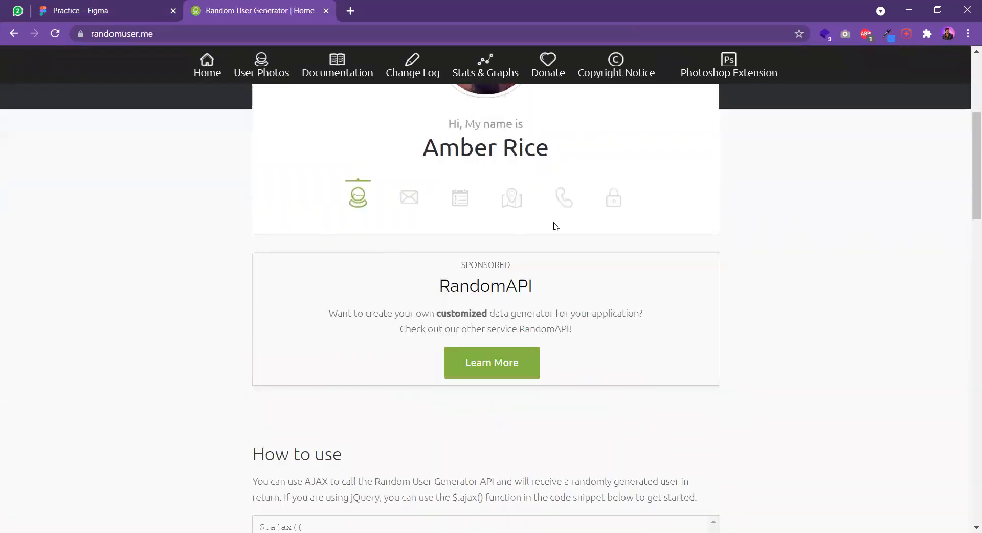
scroll(646, 243, down, 3)
scroll(550, 328, up, 8)
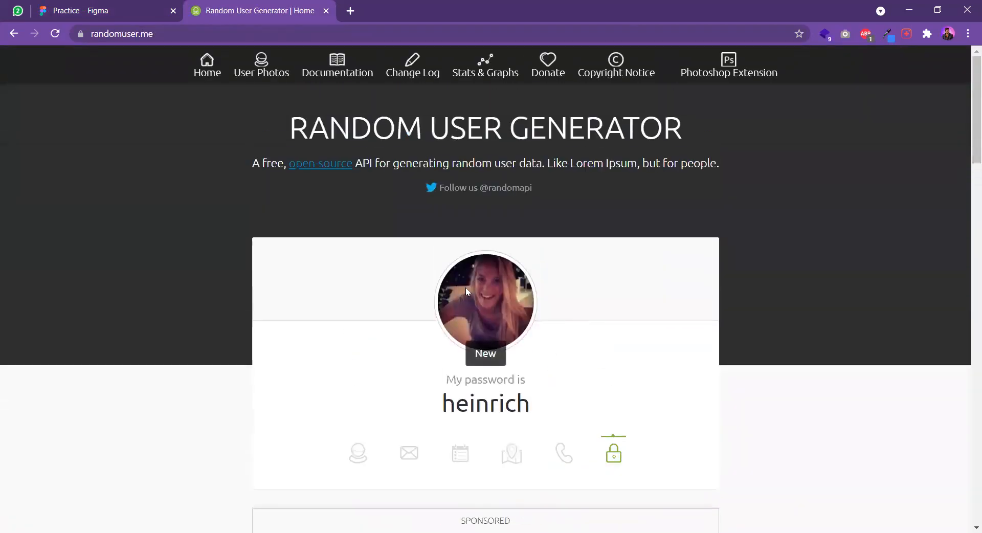
right_click(495, 298)
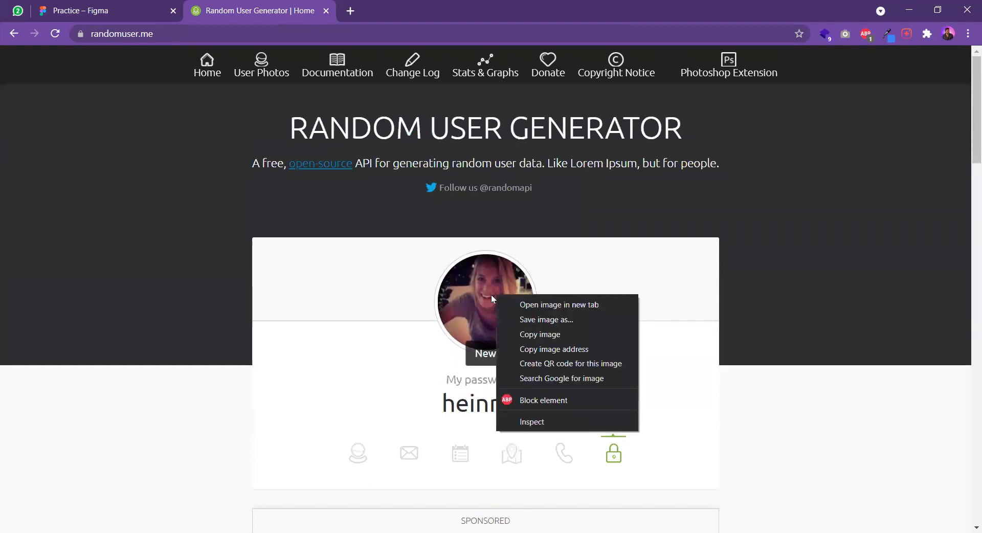
click(550, 335)
Paste the copied photo into the Figma Practice file and round its corners to a radius of 64
click(108, 11)
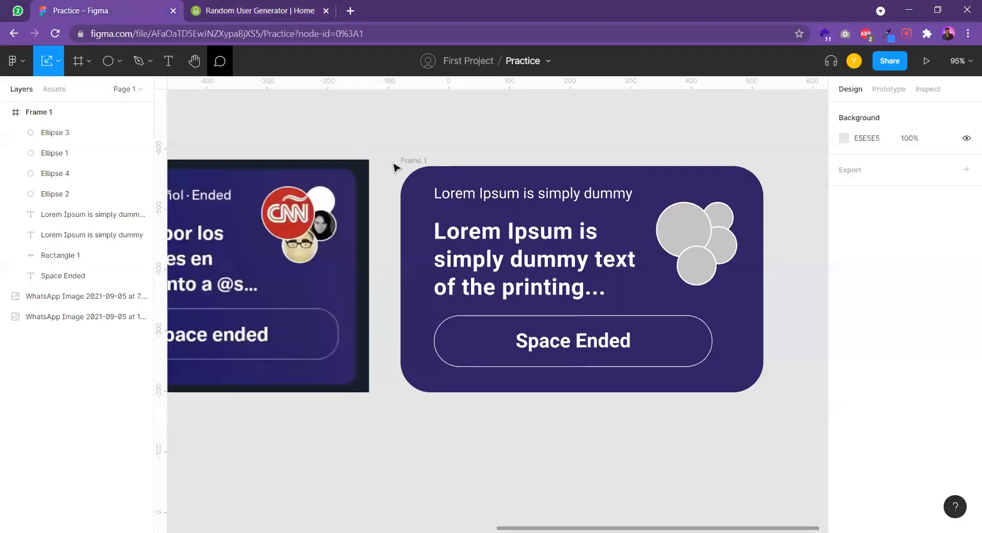
key(ctrl+v)
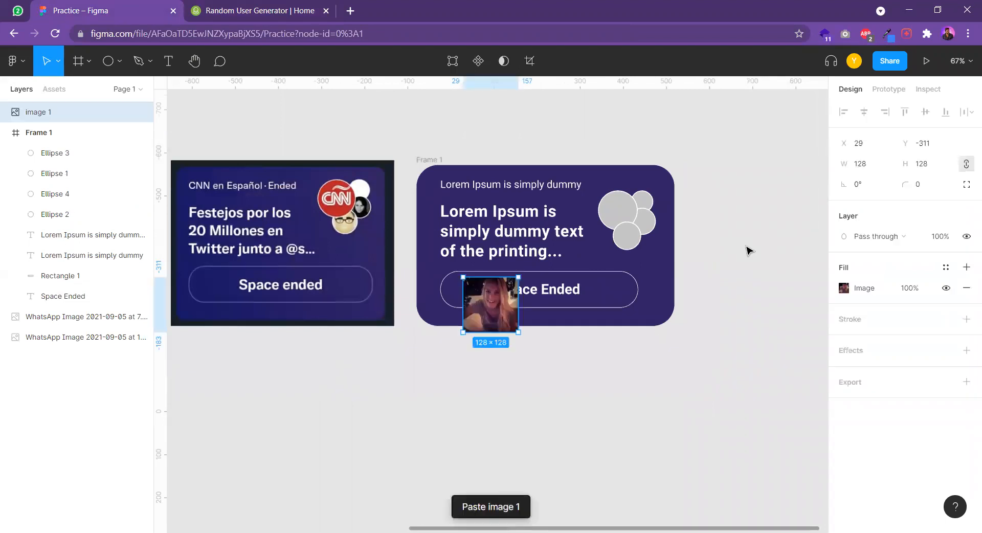
scroll(494, 313, up, 5)
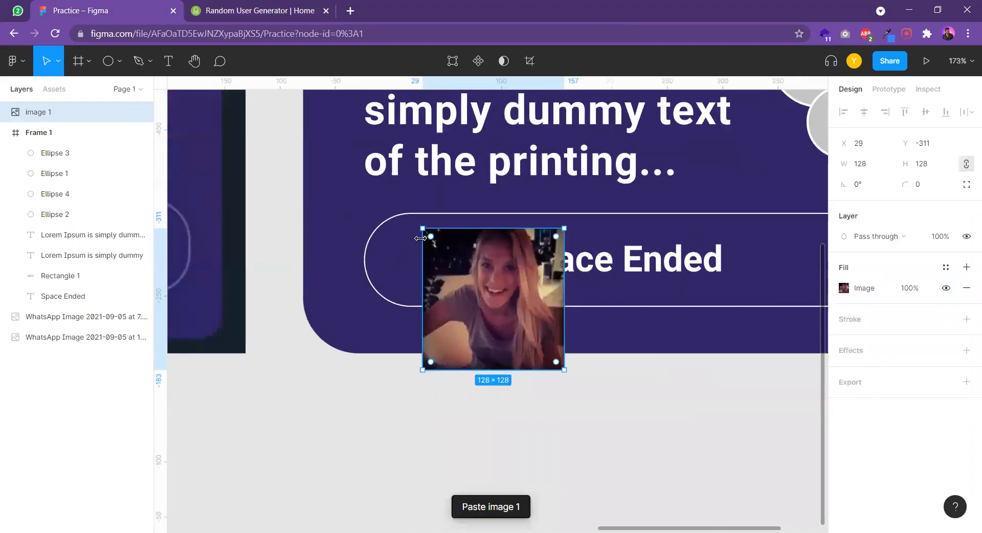
scroll(463, 260, up, 3)
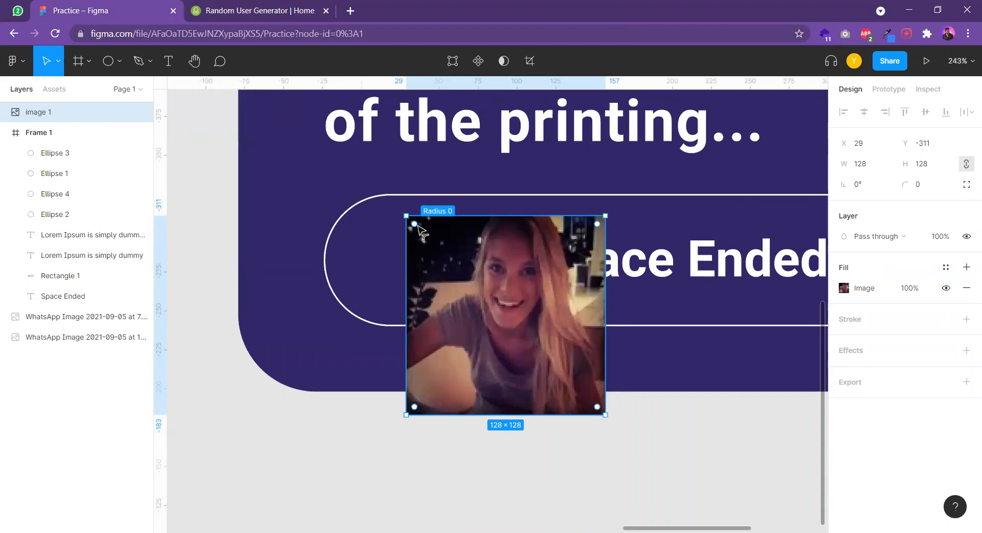
drag(415, 224, 637, 478)
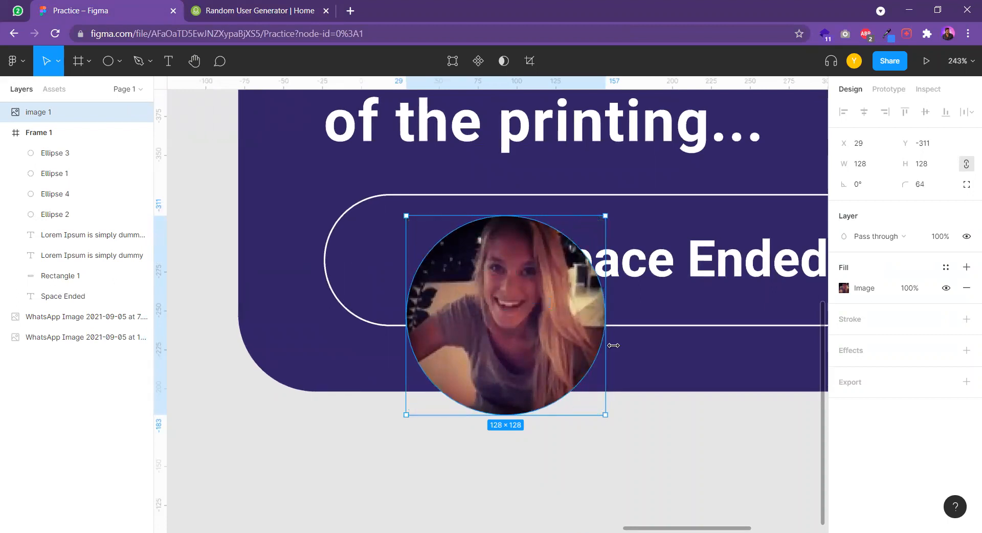
Move the round photo onto the large avatar circle in Frame 1 and scale it down to about 70 × 70
scroll(447, 437, down, 4)
drag(402, 433, 596, 273)
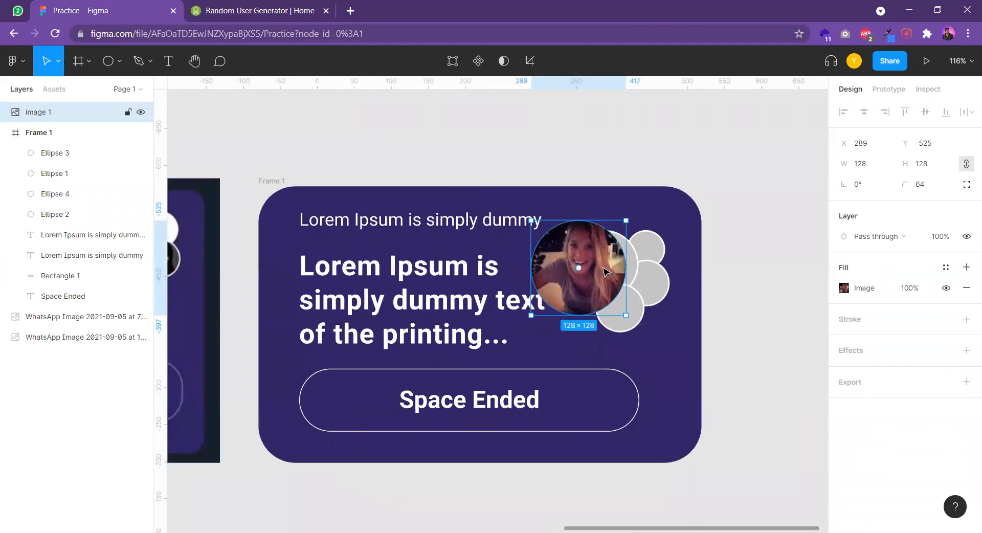
scroll(596, 273, up, 4)
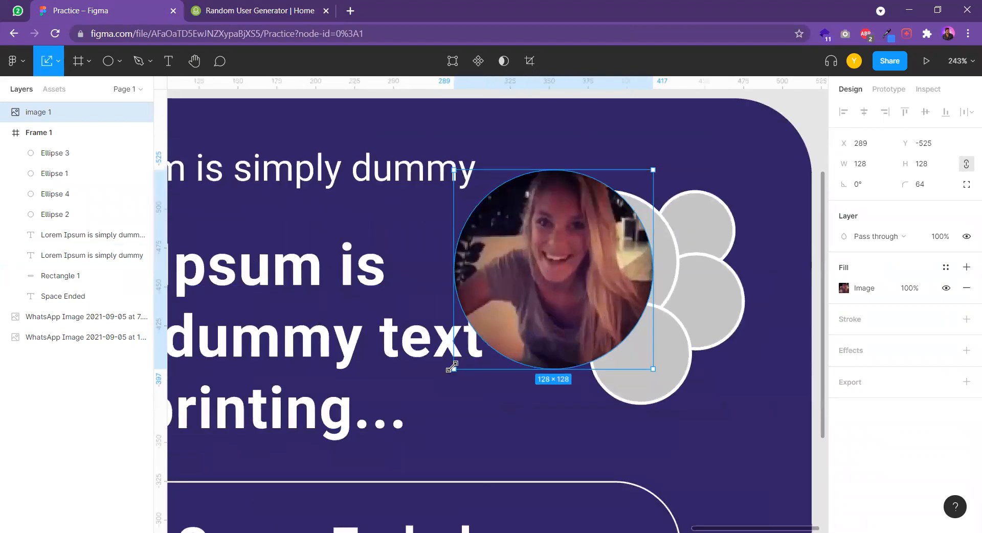
drag(457, 361, 545, 278)
drag(612, 212, 619, 237)
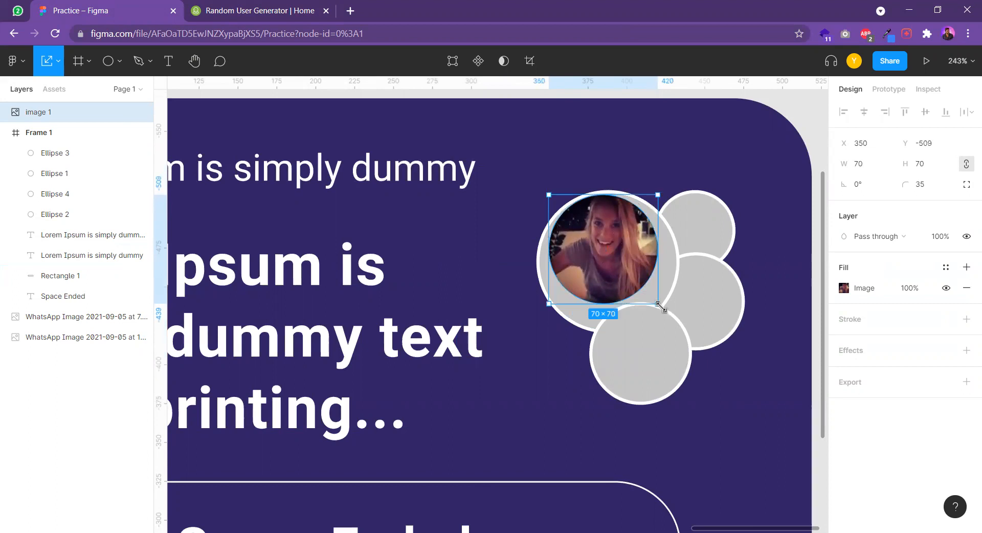
Enlarge the round photo to about 88 × 88 and centre it inside the large circle's white outline
scroll(657, 307, up, 3)
drag(658, 307, 692, 340)
drag(620, 264, 620, 272)
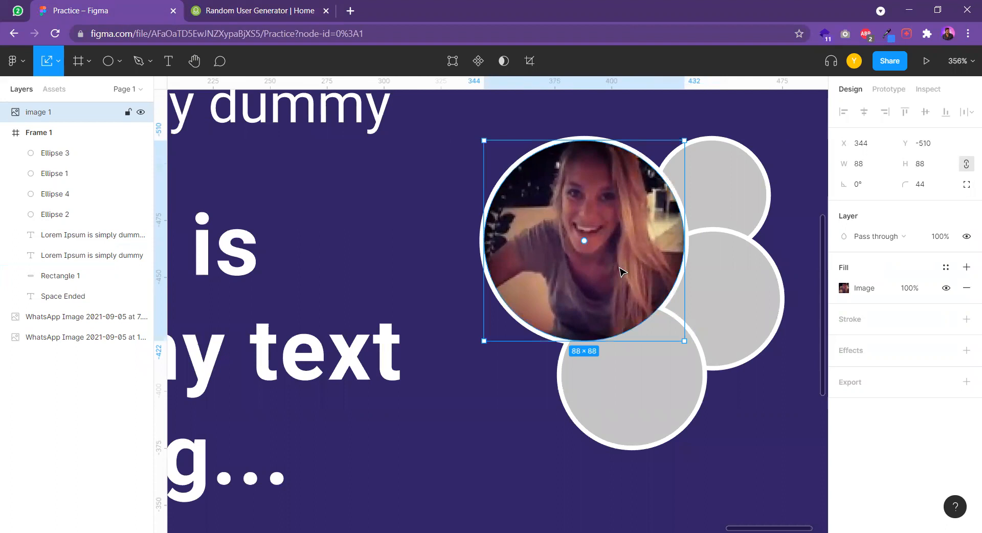
mouse_move(685, 341)
mouse_down()
mouse_move(677, 333)
mouse_move(684, 340)
mouse_up()
scroll(651, 265, down, 6)
click(708, 213)
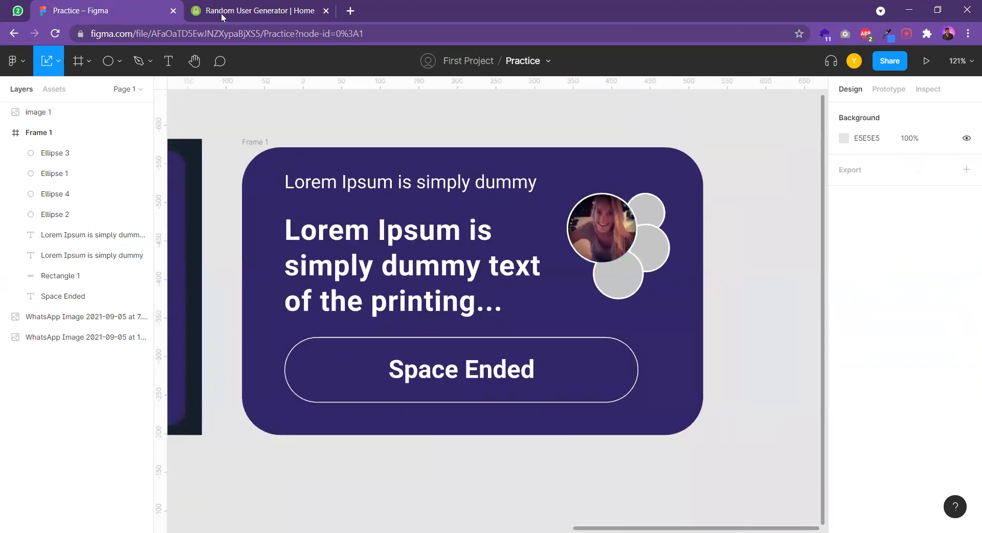
Reload Random User Generator for a new user, copy the profile photo and paste it into the Figma Practice file beside Frame 1
click(222, 15)
scroll(476, 249, down, 5)
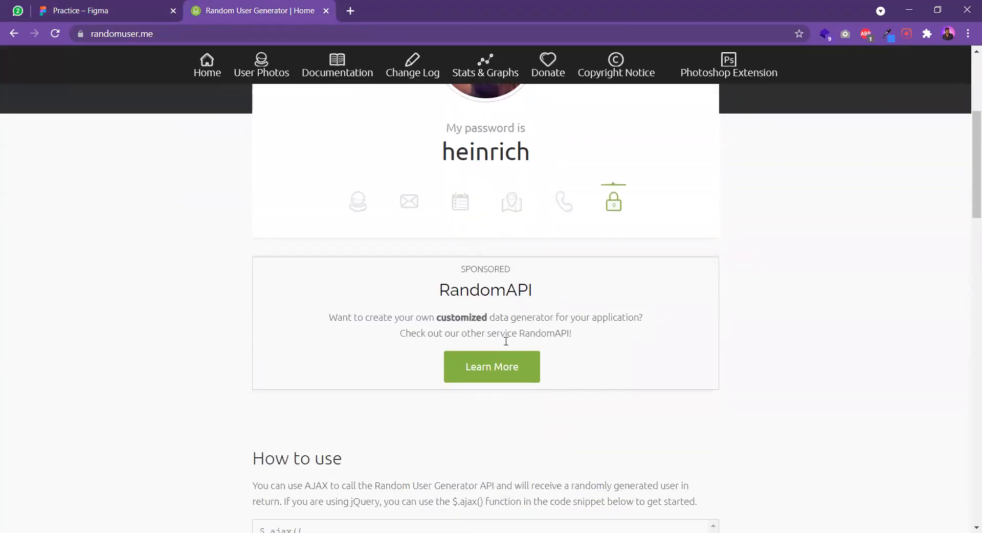
scroll(506, 342, up, 5)
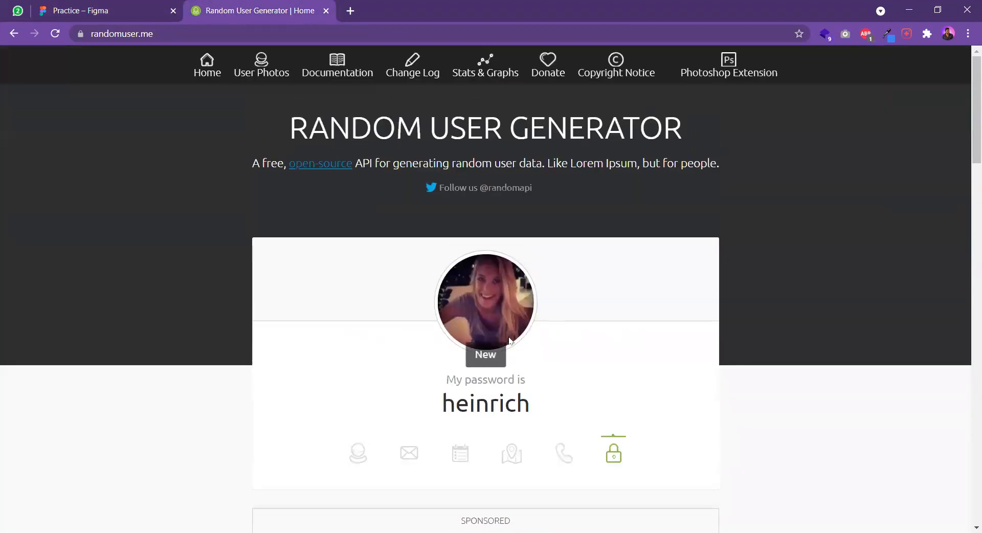
click(54, 34)
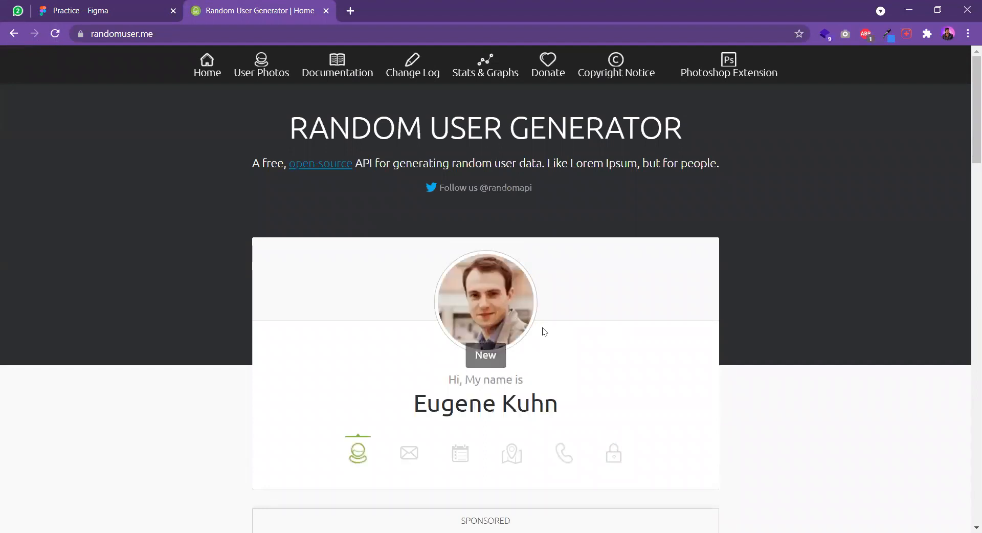
right_click(492, 293)
click(532, 332)
click(118, 16)
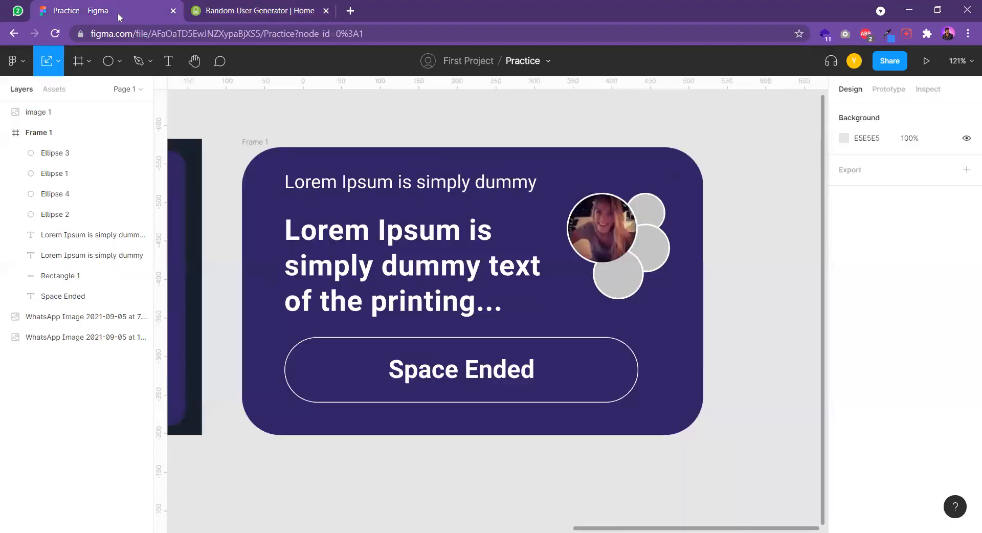
key(ctrl+v)
drag(529, 296, 811, 241)
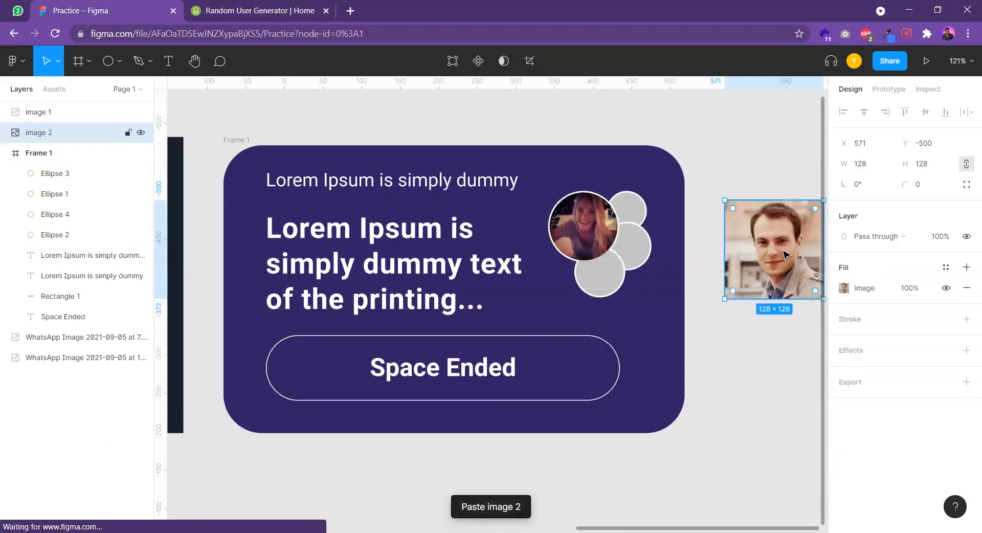
Generate another random user in Random User Generator, copy that photo and paste it as a second loose image in the Figma file
click(261, 6)
click(59, 29)
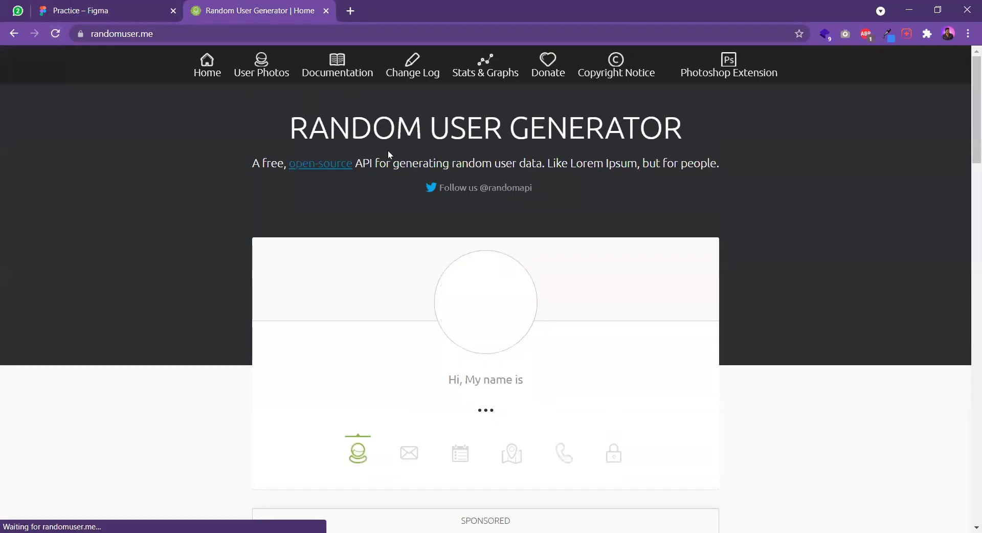
right_click(478, 283)
click(522, 322)
click(105, 10)
key(ctrl+v)
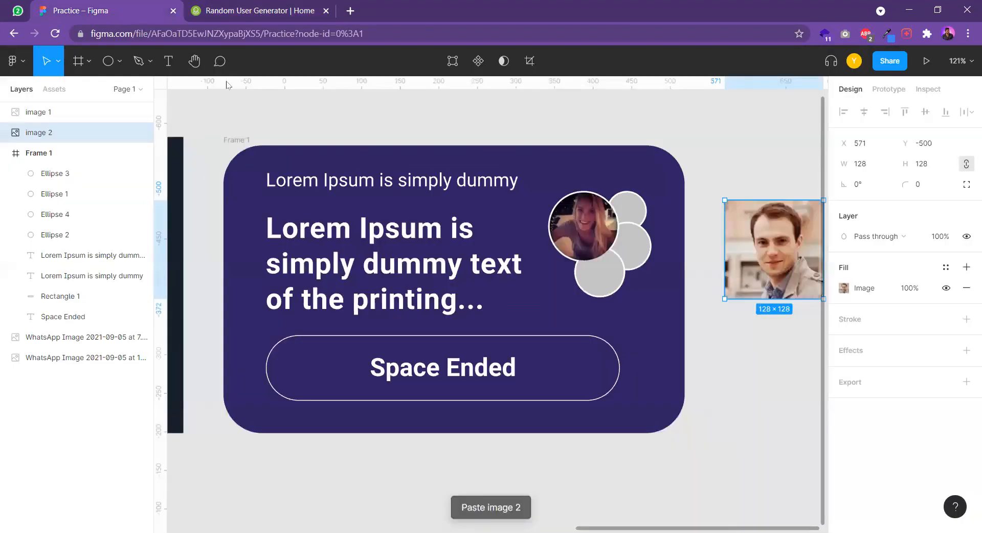
scroll(490, 318, right, 5)
click(489, 317)
key(ctrl+v)
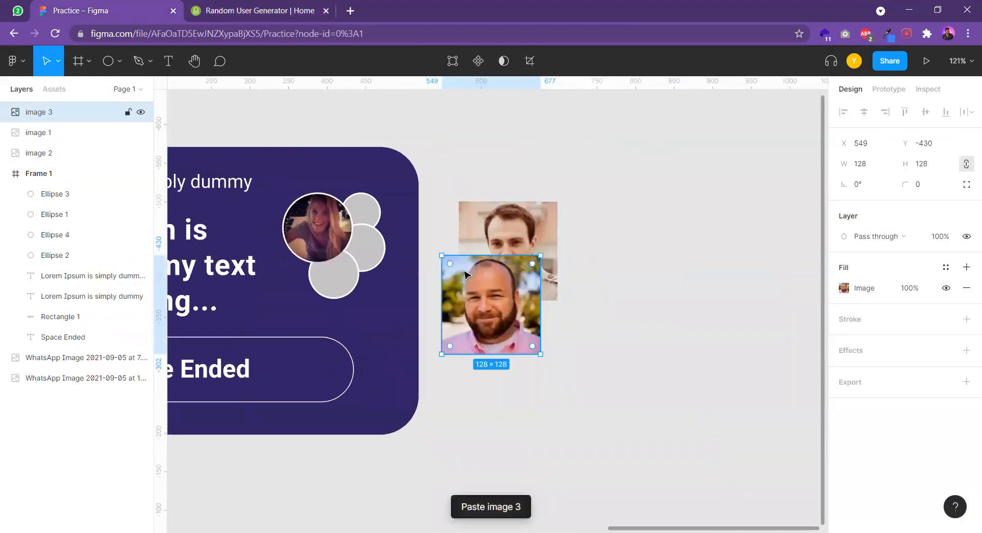
Generate one more user in Random User Generator and paste the copied profile photo into the Figma file as a third loose image
click(232, 5)
click(56, 35)
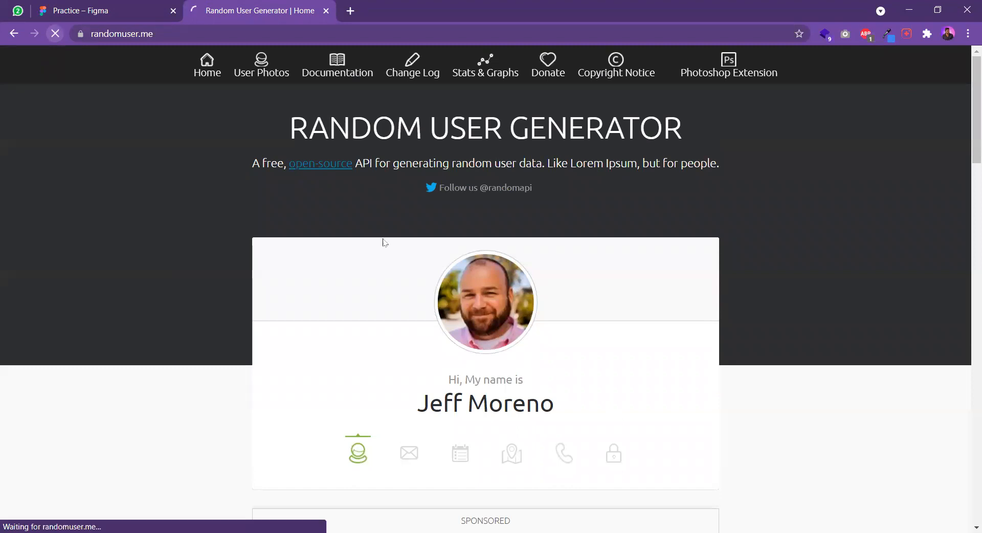
right_click(502, 306)
click(538, 343)
click(102, 10)
click(583, 275)
key(ctrl+v)
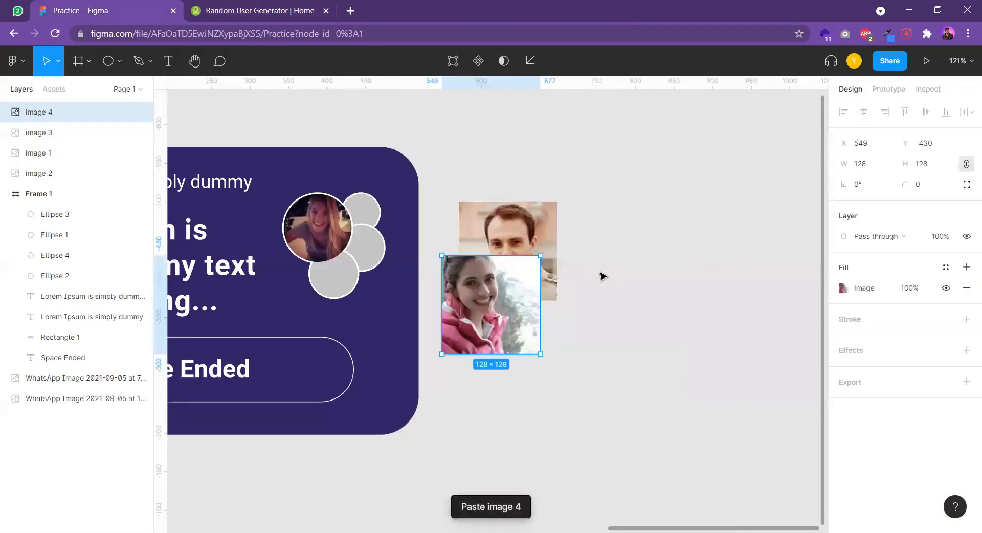
Spread the three overlapping pasted photos apart on the empty canvas beside Frame 1
scroll(602, 273, down, 1)
scroll(601, 274, left, 2)
drag(598, 230, 744, 313)
scroll(622, 207, up, 1)
scroll(623, 206, left, 1)
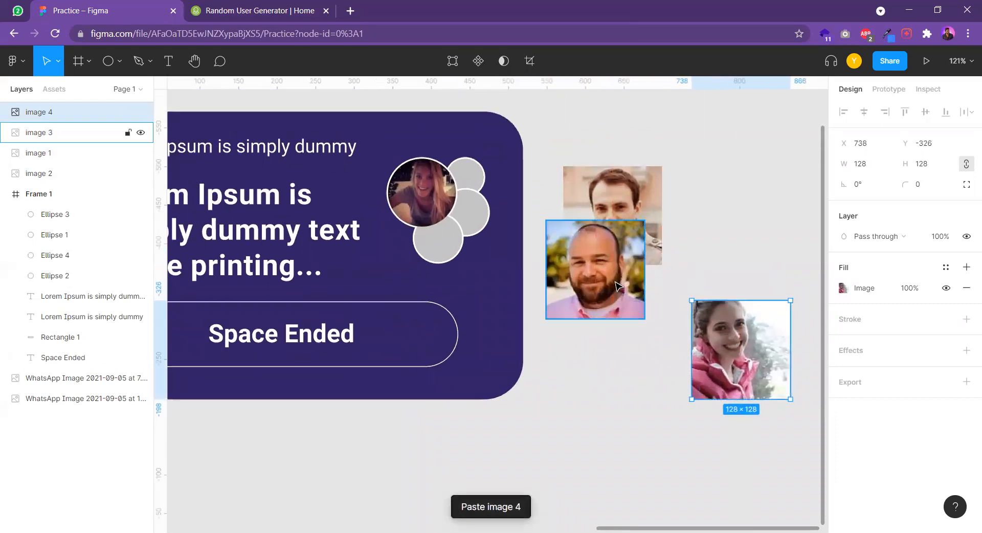
drag(617, 285, 617, 336)
Round the corners of all three pasted square photos to a radius of 64 so they become circles
click(616, 220)
drag(571, 174, 674, 300)
click(602, 328)
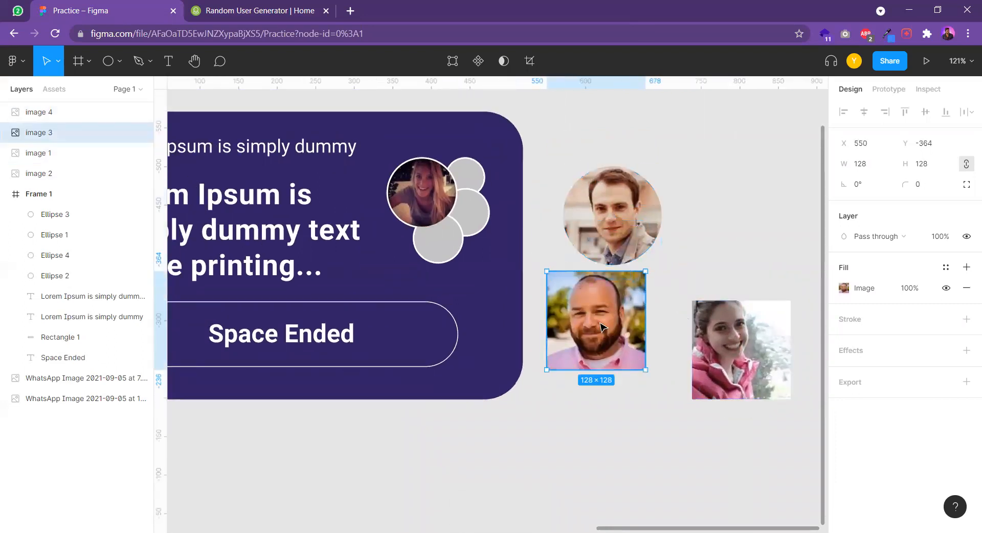
drag(557, 283, 653, 373)
click(706, 320)
drag(700, 309, 742, 350)
scroll(678, 244, right, 2)
click(678, 245)
Move the round photo image 2 into Frame 1, scale it to about 46 × 46 and fit it inside the smallest avatar circle
scroll(614, 251, up, 5)
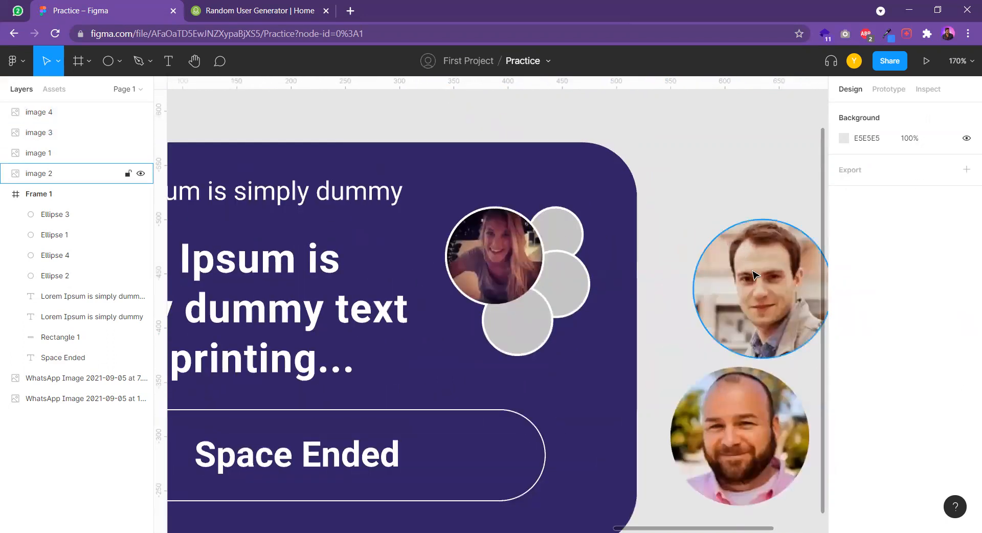
click(773, 290)
drag(774, 290, 595, 262)
scroll(593, 271, up, 10)
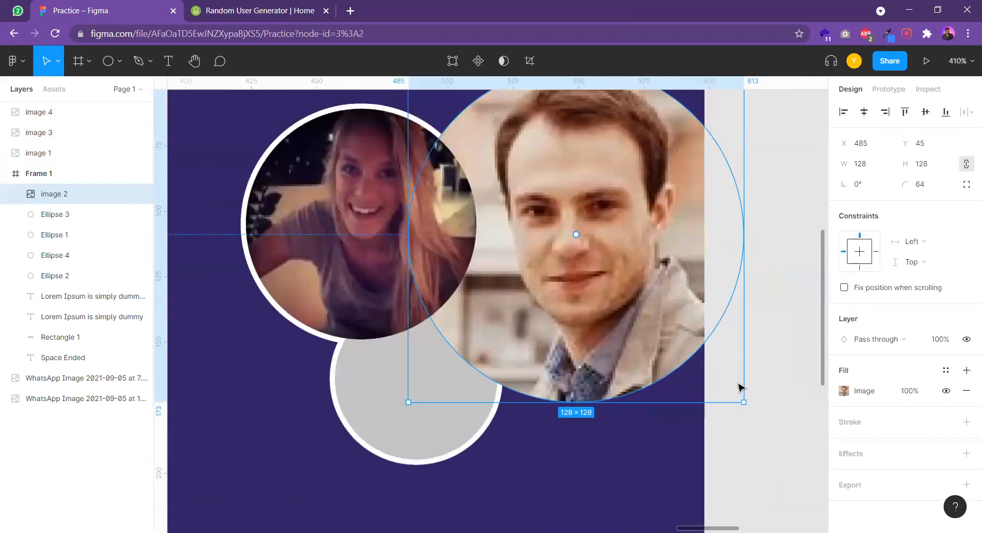
drag(743, 397, 521, 180)
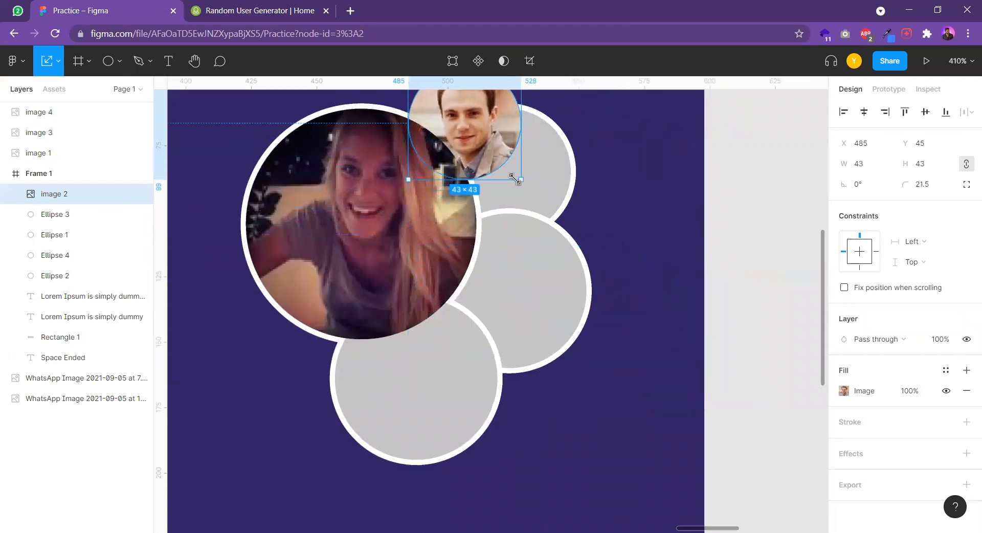
drag(486, 141, 528, 183)
drag(562, 222, 570, 233)
drag(530, 165, 524, 162)
Scale the bearded man's photo to about 62 × 62 and fit it inside the lowest avatar circle's white outline
scroll(550, 212, down, 5)
click(764, 454)
drag(778, 466, 661, 349)
drag(640, 300, 369, 176)
scroll(369, 176, up, 3)
mouse_move(408, 265)
mouse_down()
mouse_move(430, 286)
mouse_move(427, 261)
mouse_up()
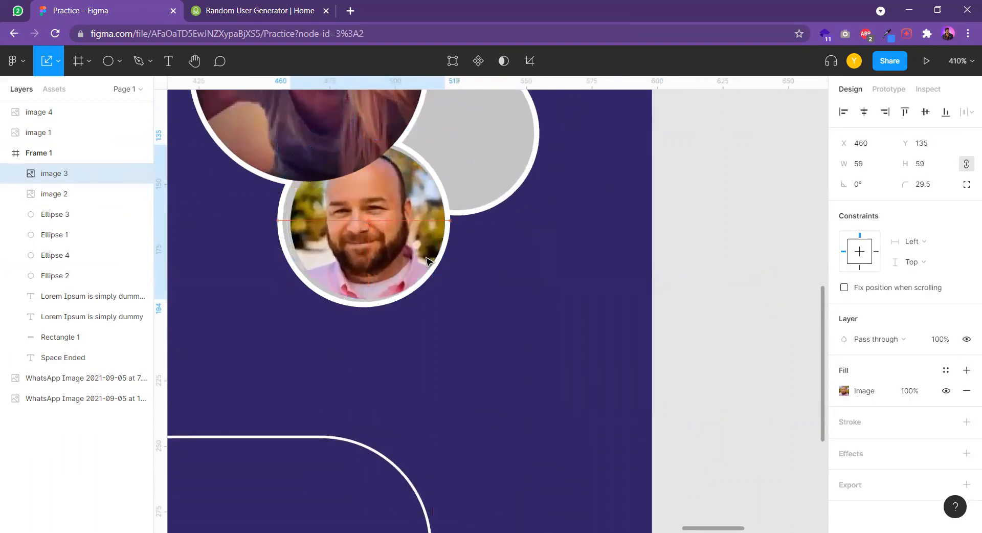
scroll(301, 193, up, 3)
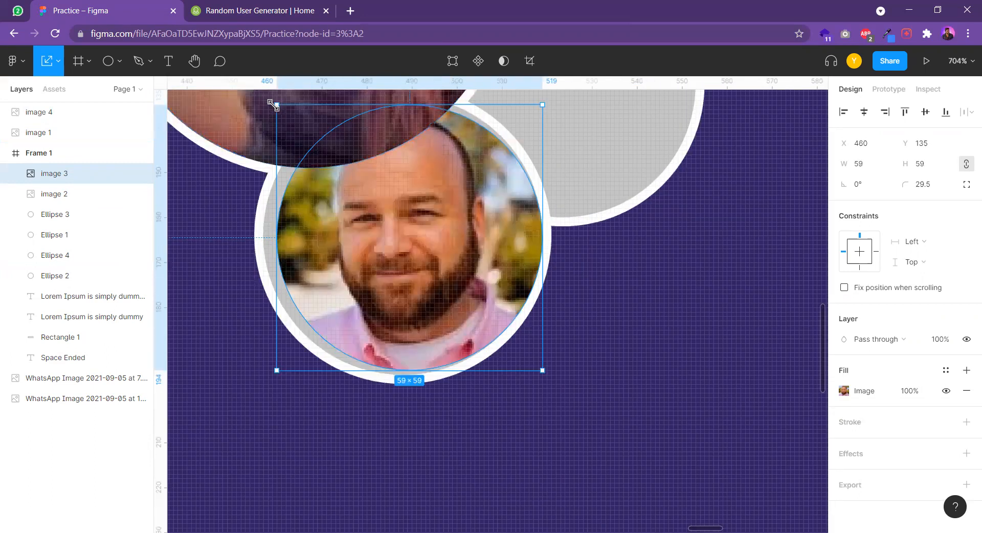
drag(276, 105, 263, 99)
Move the pink-jacket photo onto the remaining grey avatar circle and scale it to about 57 × 57
scroll(262, 100, down, 10)
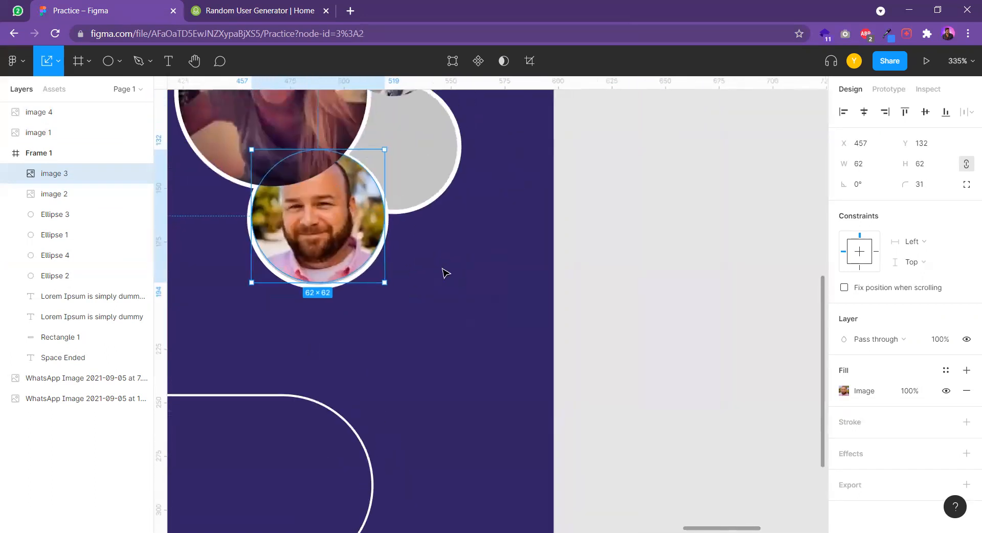
click(751, 397)
drag(777, 400, 366, 215)
drag(512, 305, 461, 224)
scroll(395, 192, up, 4)
scroll(461, 223, up, 4)
drag(464, 221, 465, 217)
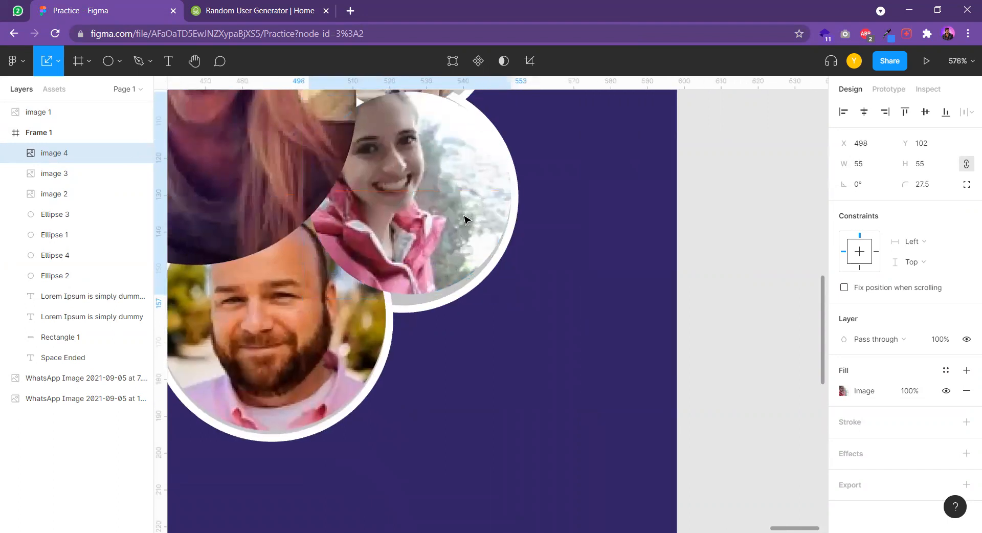
drag(309, 293, 302, 302)
Enlarge the pink-jacket photo to about 58 × 58 so it fills its circle inside the white outline
scroll(315, 295, down, 3)
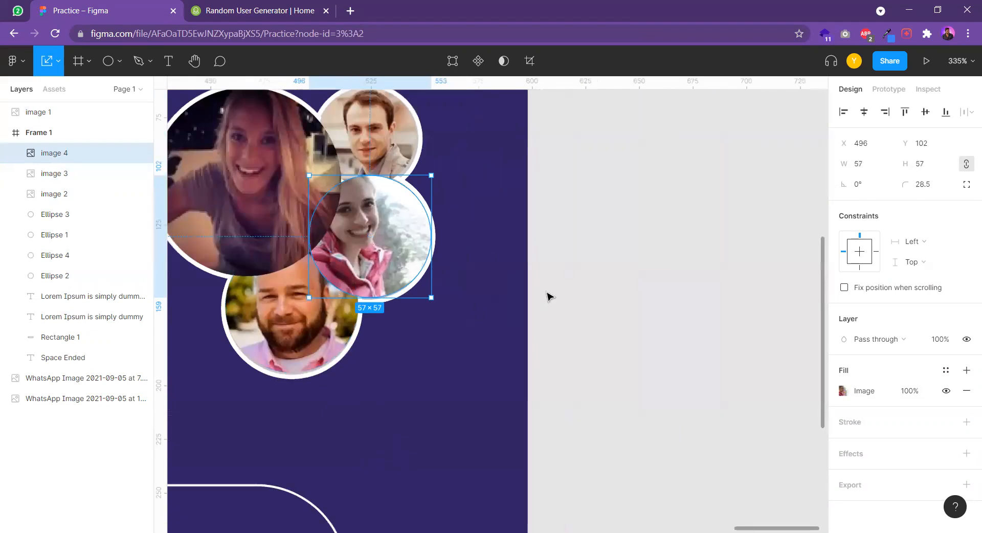
click(549, 296)
drag(610, 279, 617, 285)
scroll(345, 194, up, 3)
click(408, 212)
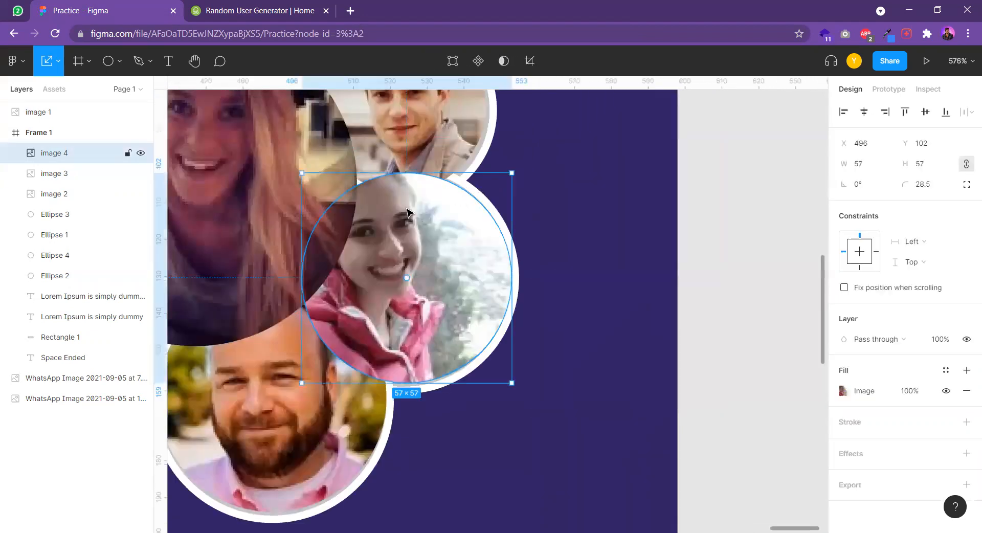
scroll(522, 231, down, 5)
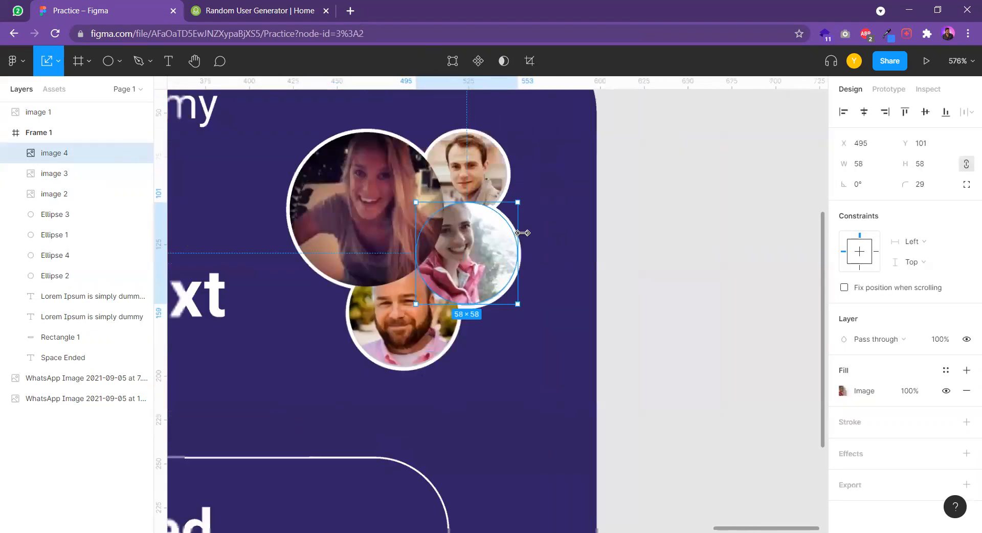
click(649, 260)
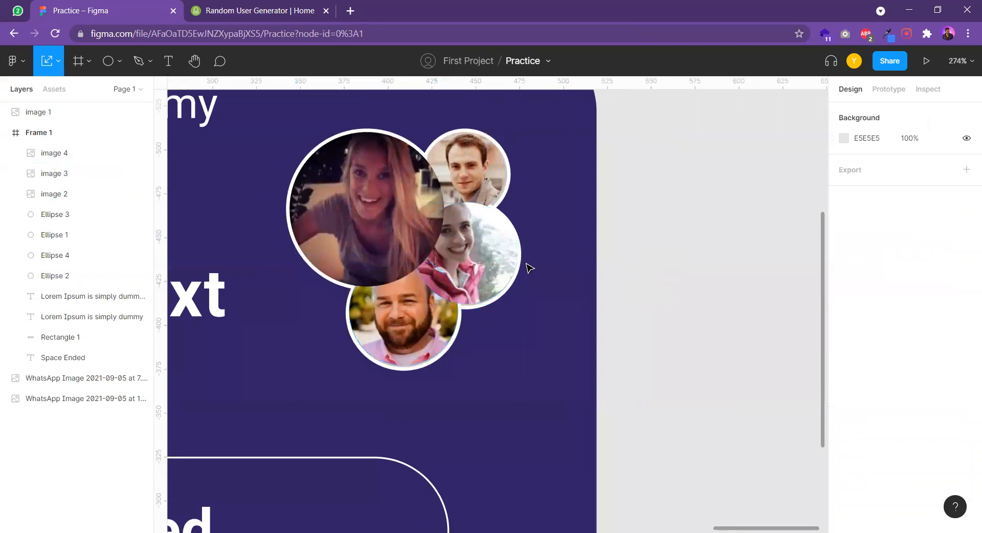
Reorder the layers so image 4 sits directly below Ellipse 1 and image 2 directly below Ellipse 3
scroll(525, 266, down, 2)
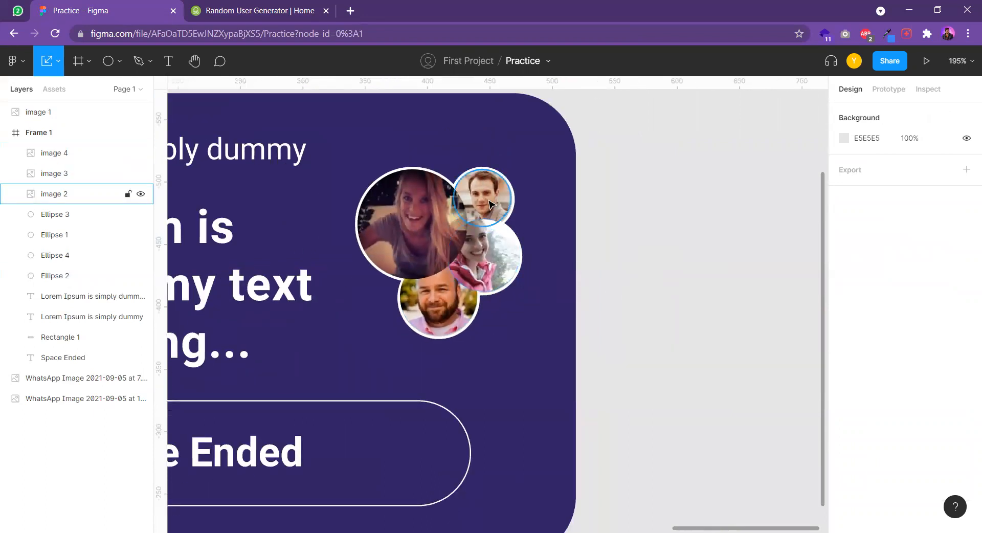
click(41, 153)
drag(50, 156, 49, 236)
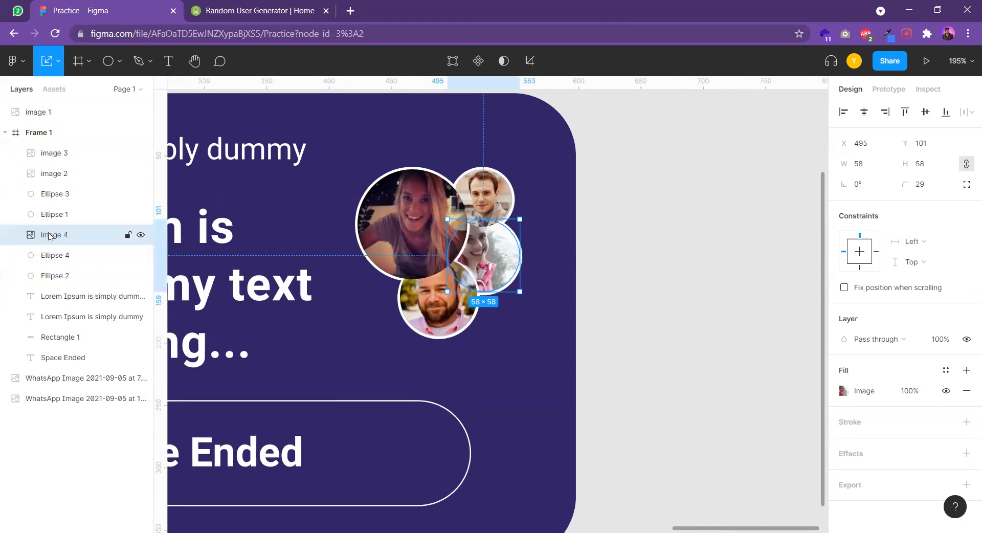
click(57, 179)
drag(58, 183, 58, 202)
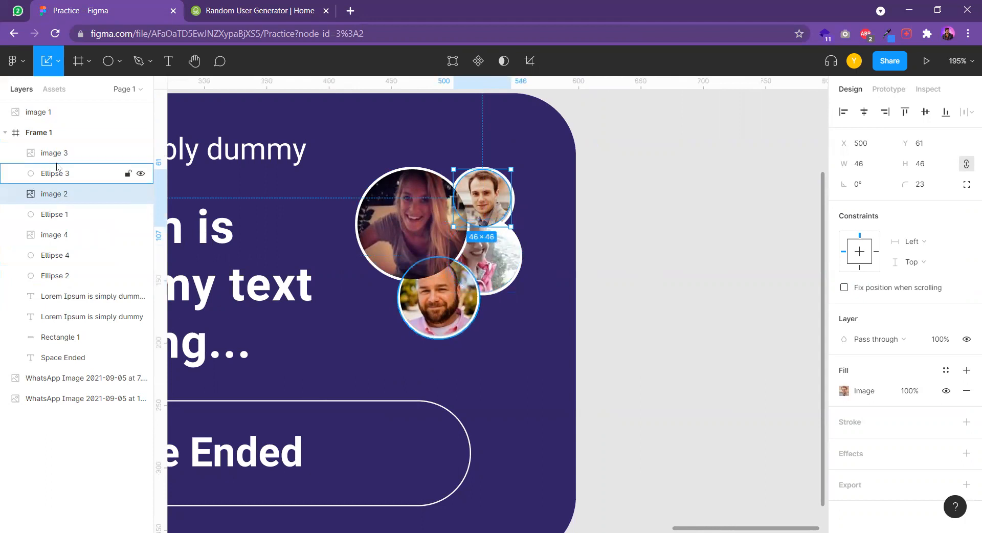
Move the large photo image 1 into Frame 1 as its topmost layer
click(88, 160)
click(85, 113)
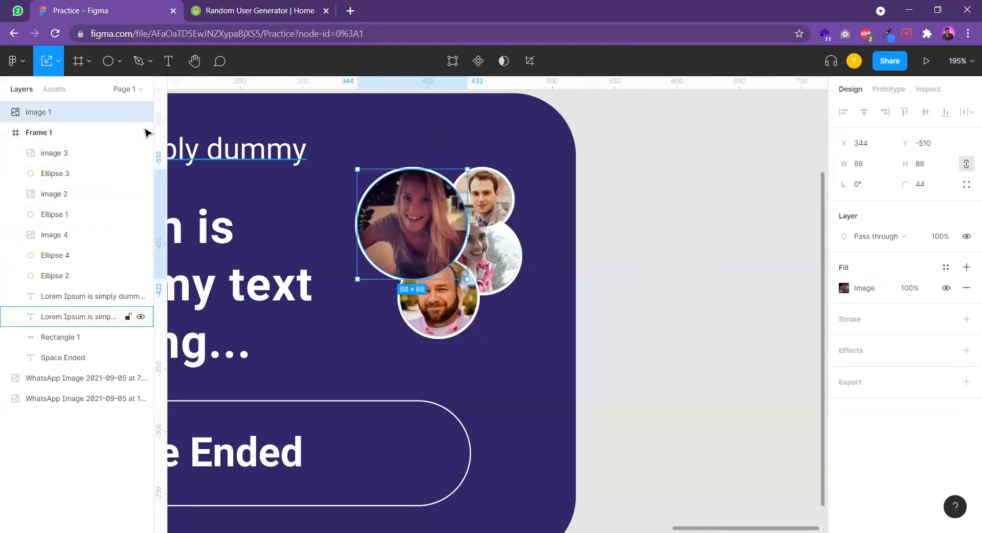
drag(82, 139, 76, 136)
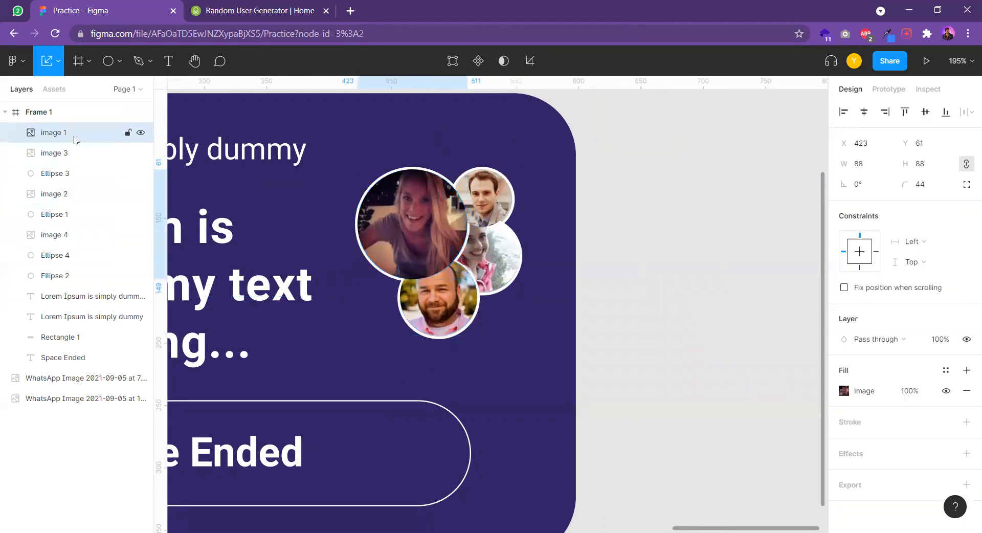
Check which avatar circles the Ellipse 2 and Ellipse 4 layers belong to and examine the overlaps in the avatar cluster
click(56, 276)
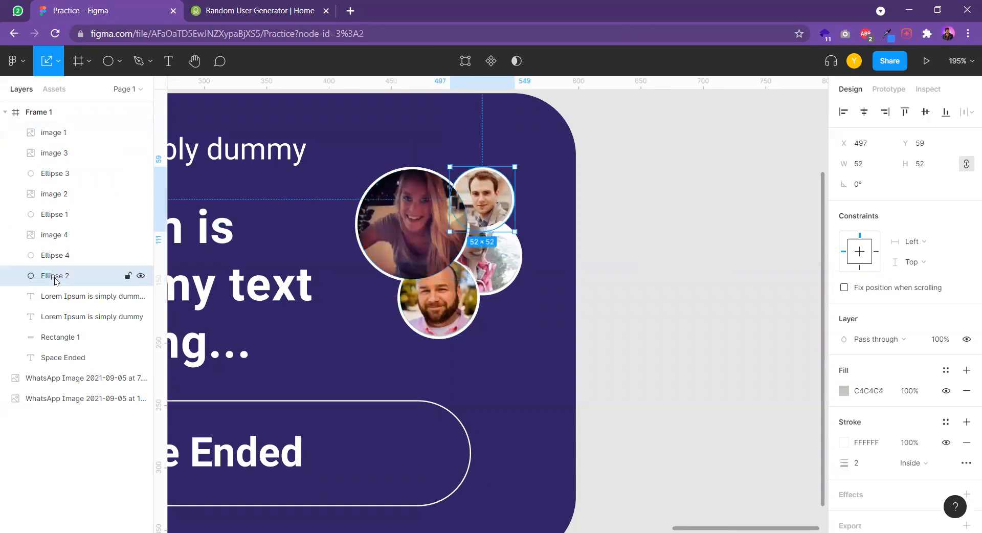
click(57, 256)
click(56, 277)
click(616, 270)
ctrl+scroll(611, 273, down, 5)
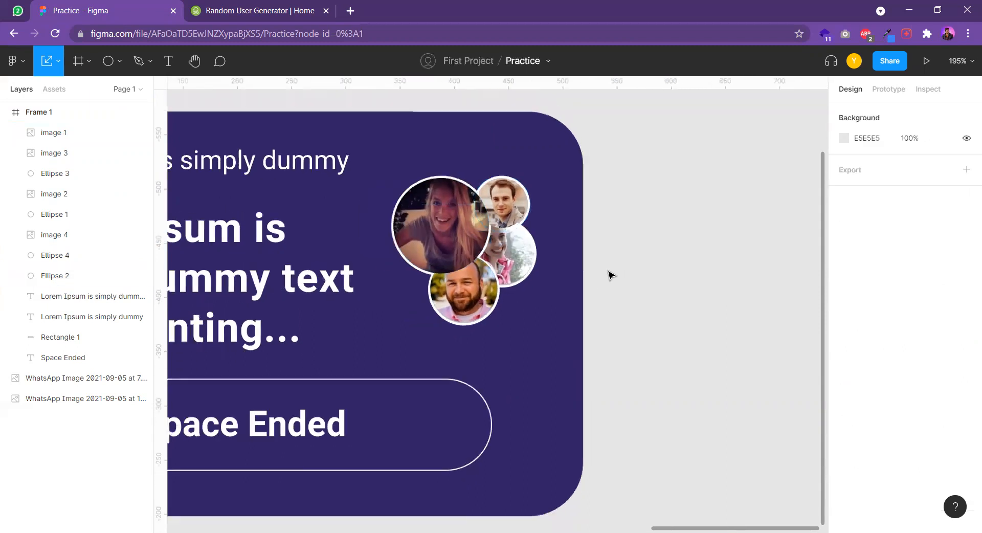
scroll(545, 255, up, 6)
click(554, 273)
click(714, 279)
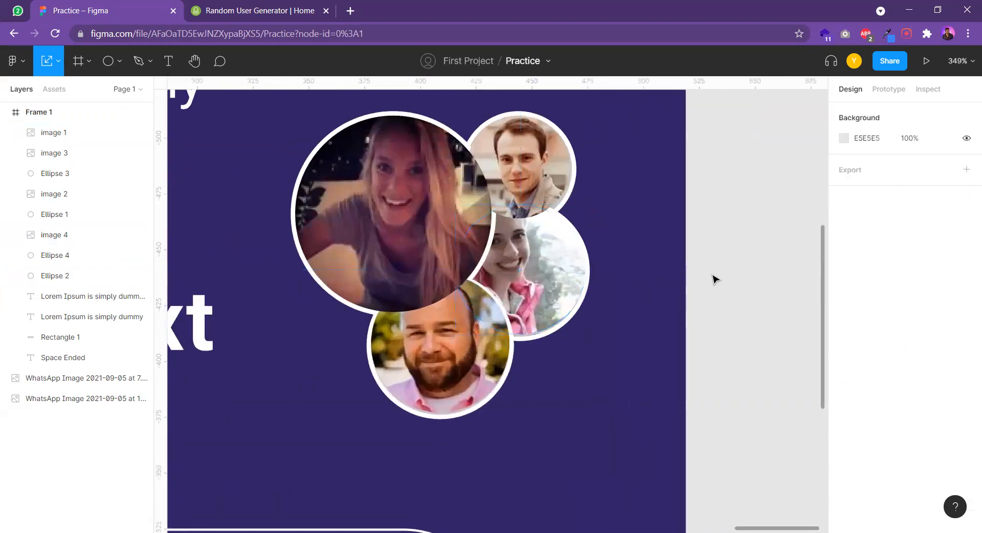
Group the four avatar photos and move the group out of Frame 1 onto the empty canvas beside it
click(546, 285)
shift+click(435, 238)
shift+click(494, 178)
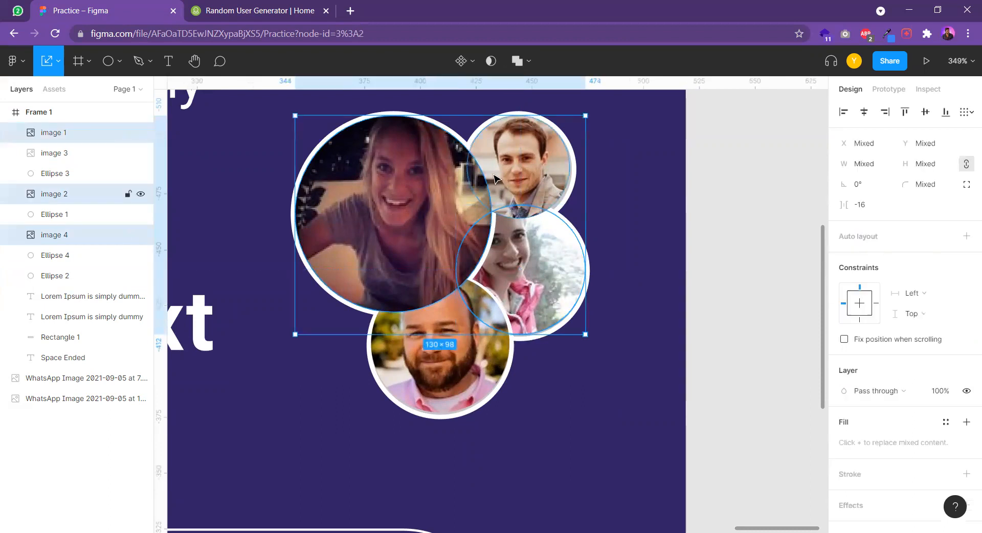
shift+click(451, 364)
right_click(423, 250)
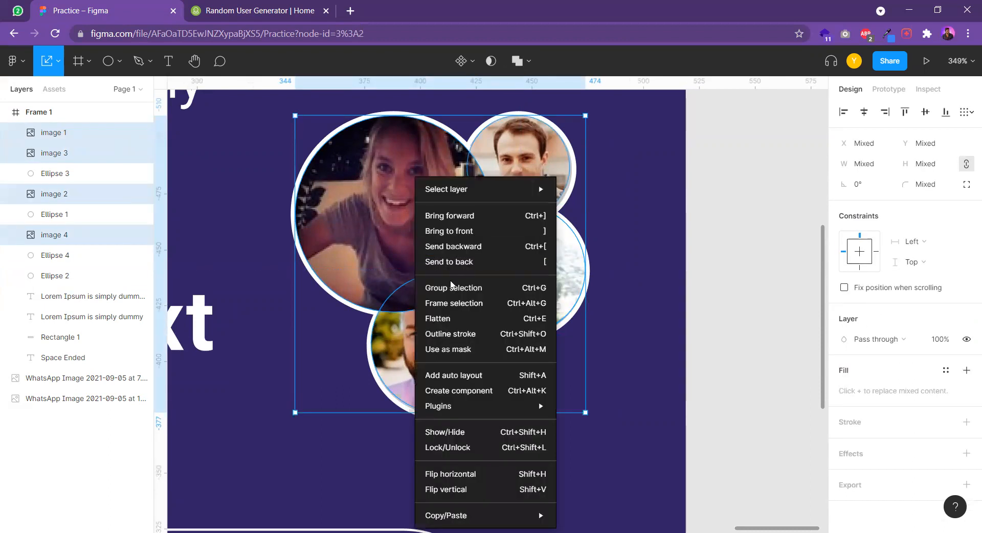
click(453, 286)
drag(420, 226, 568, 233)
scroll(583, 224, down, 3)
scroll(444, 234, down, 3)
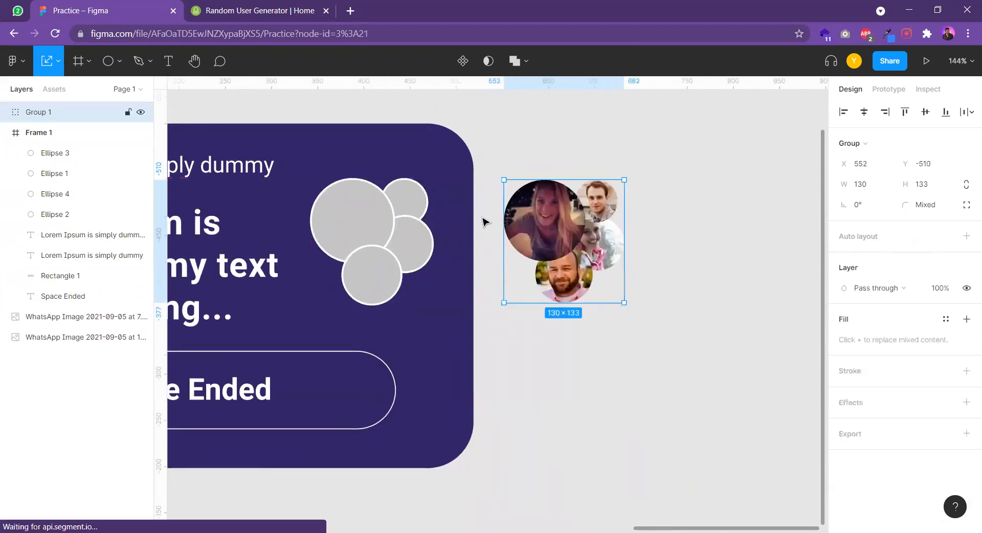
Move the four grey avatar circles together out of Frame 1 to a spot below the photo group
click(364, 217)
shift+click(408, 212)
shift+click(408, 242)
shift+click(371, 283)
drag(399, 236, 469, 304)
click(533, 230)
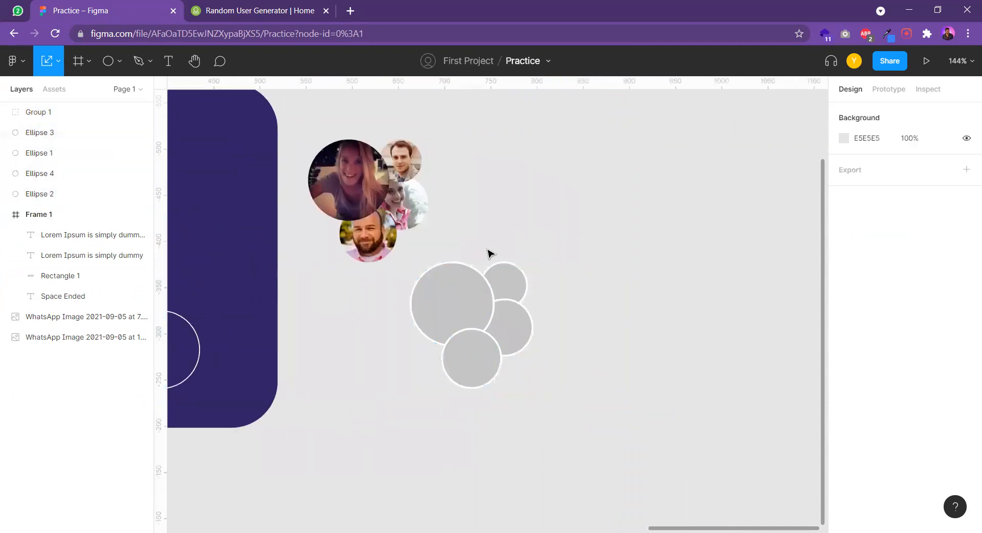
Switch to the browser and open a new tab beside the Random User Generator page
click(272, 4)
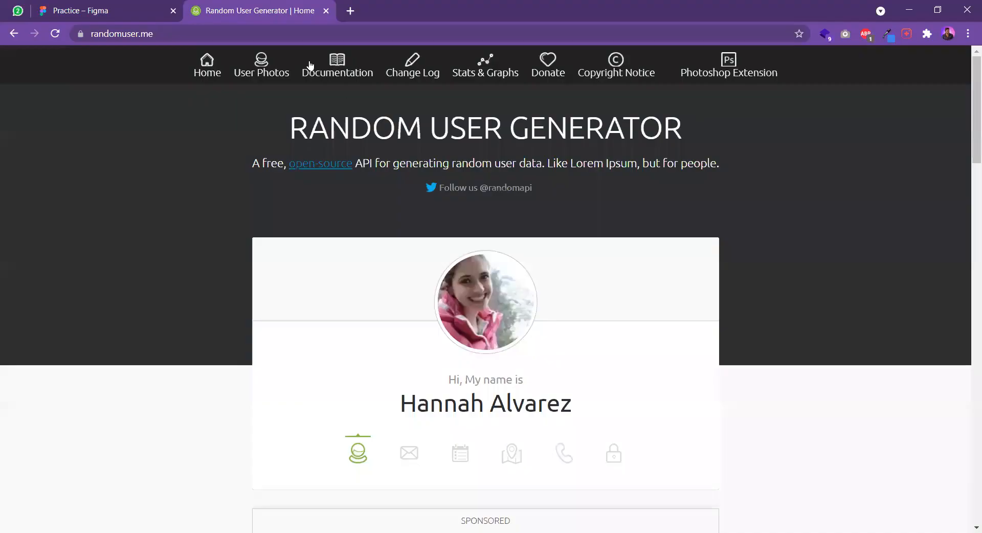
click(350, 10)
text(rand)
key(BackSpace)
key(BackSpace)
key(BackSpace)
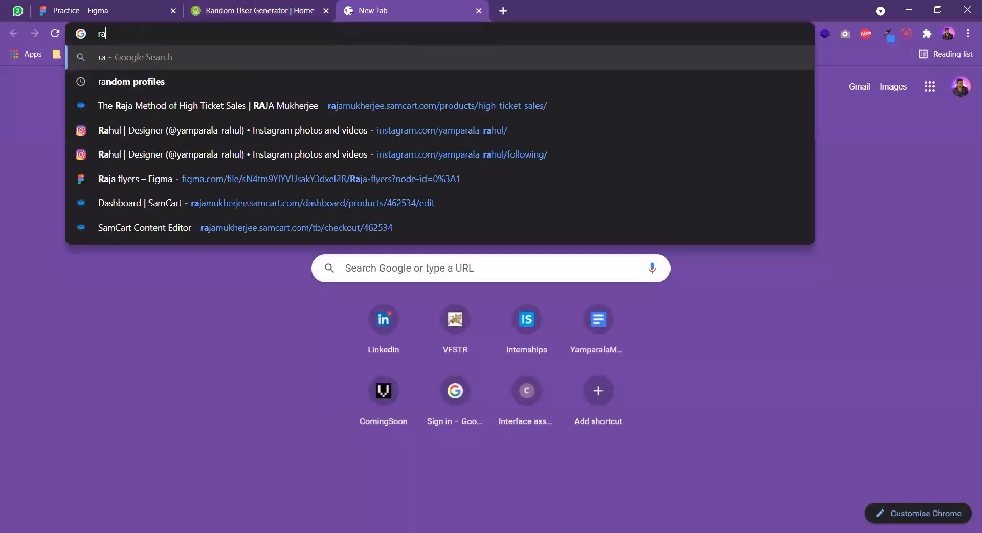
key(BackSpace)
key(BackSpace)
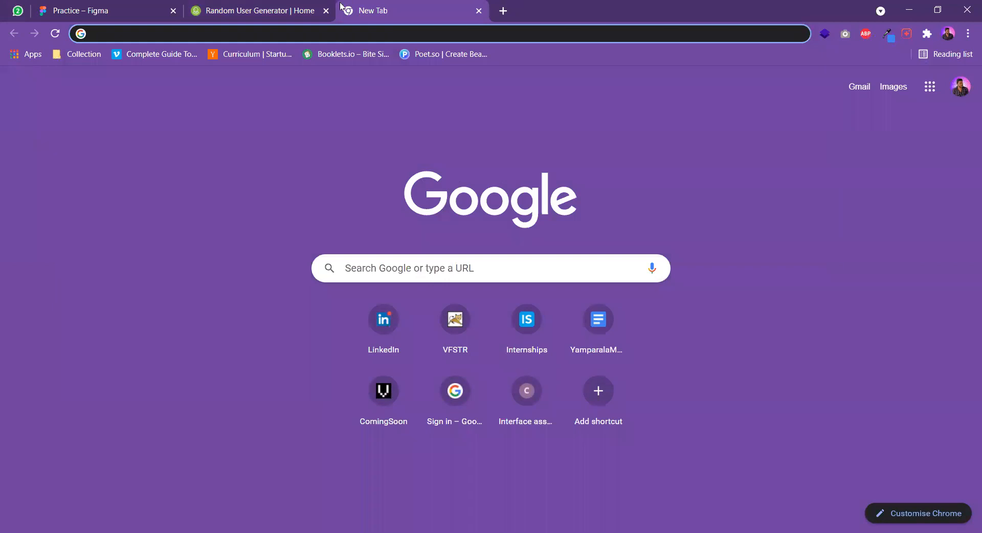
Search Google for the designer's full name using the suggested spelling and show the image results
key(Return)
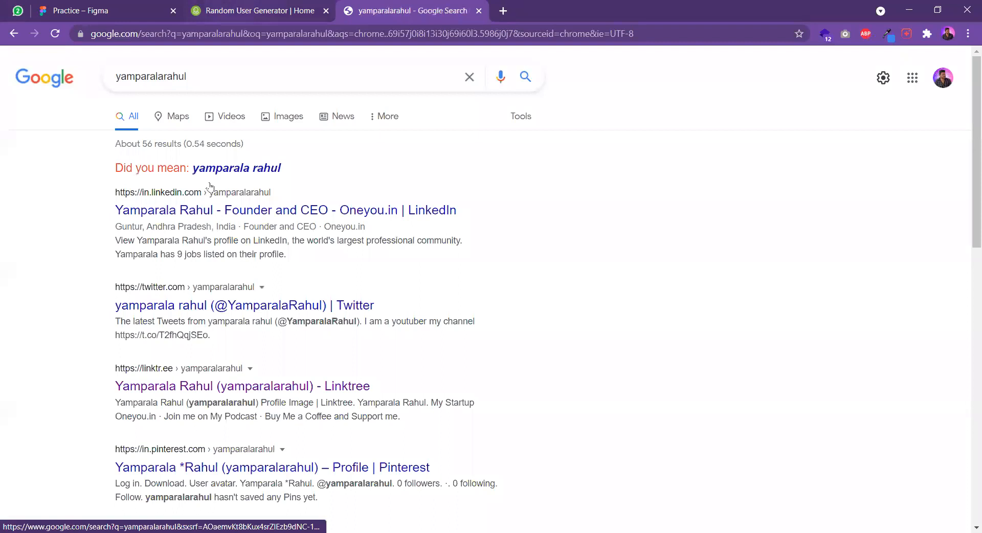
click(227, 170)
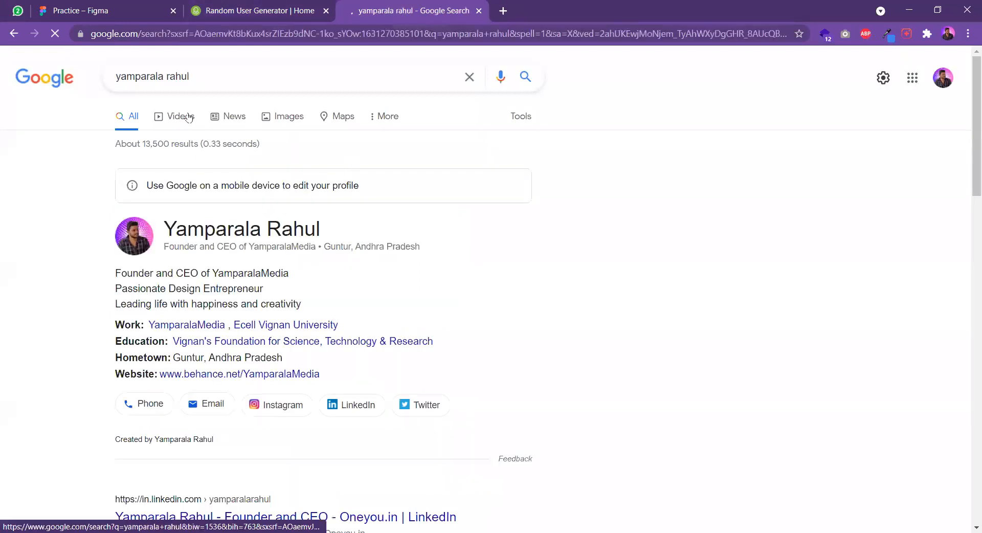
click(272, 118)
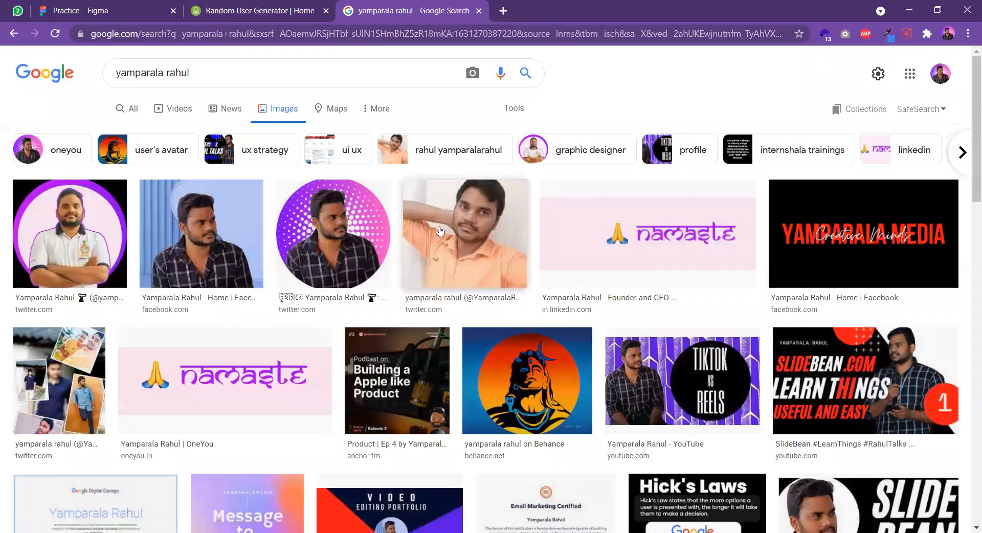
Open the portrait with the plaid shirt and blue background from the image results and copy the image
click(255, 233)
right_click(707, 223)
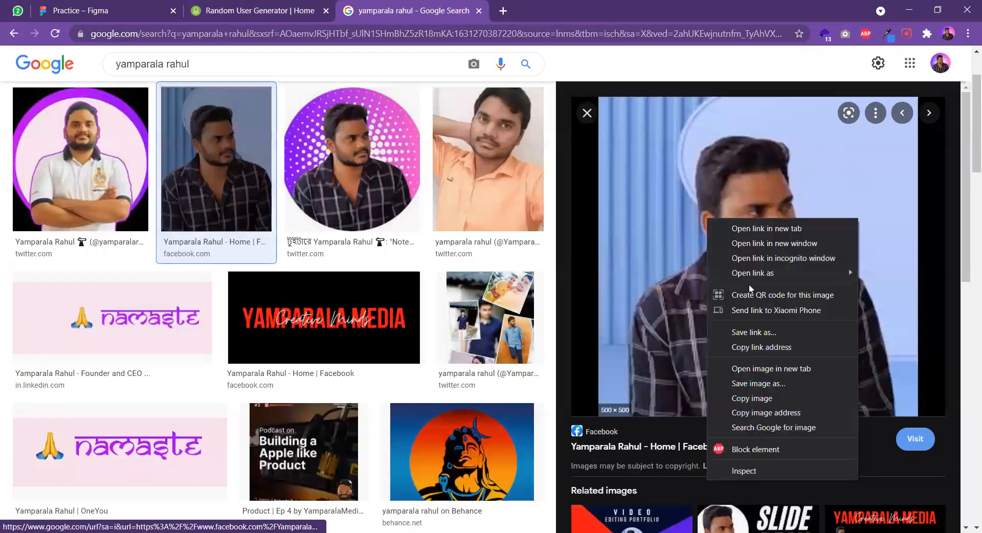
click(761, 399)
Close the Random User Generator page and paste the copied portrait onto the Figma canvas beside the grey circles
click(245, 6)
click(169, 5)
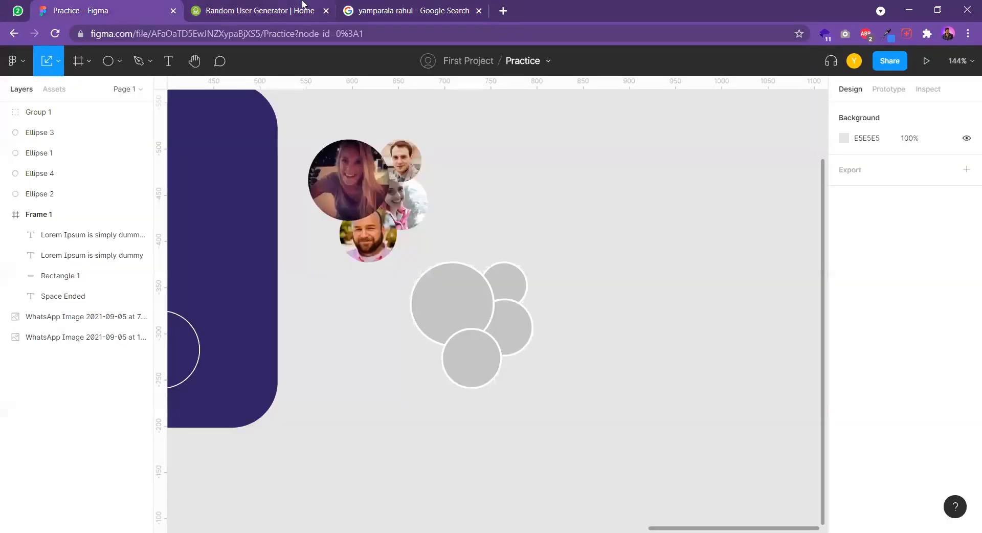
click(327, 11)
key(ctrl+v)
drag(566, 286, 729, 292)
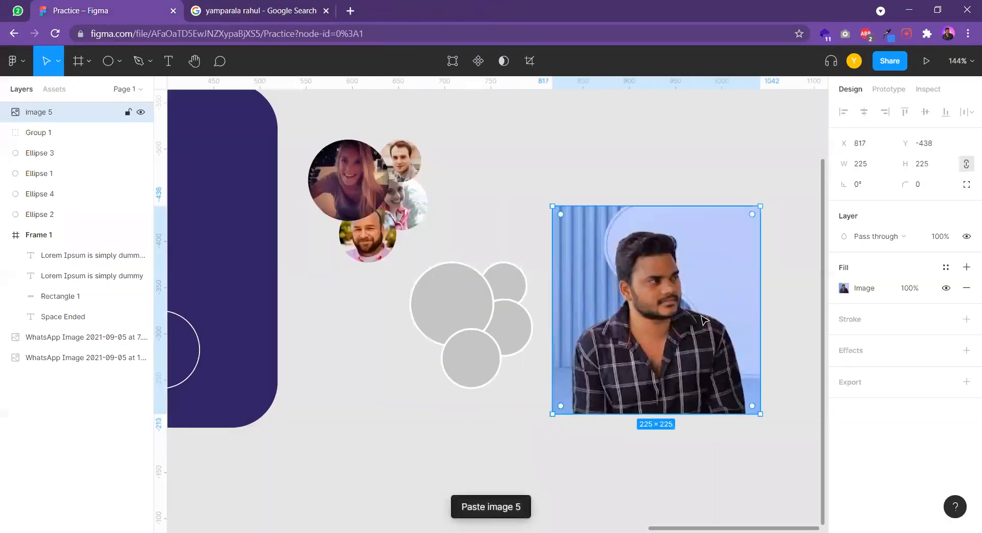
Move the large grey circle, Ellipse 1, out of the cluster to the far side of the pasted portrait
scroll(453, 270, down, 2)
scroll(454, 269, right, 2)
scroll(432, 282, up, 1)
scroll(433, 283, right, 2)
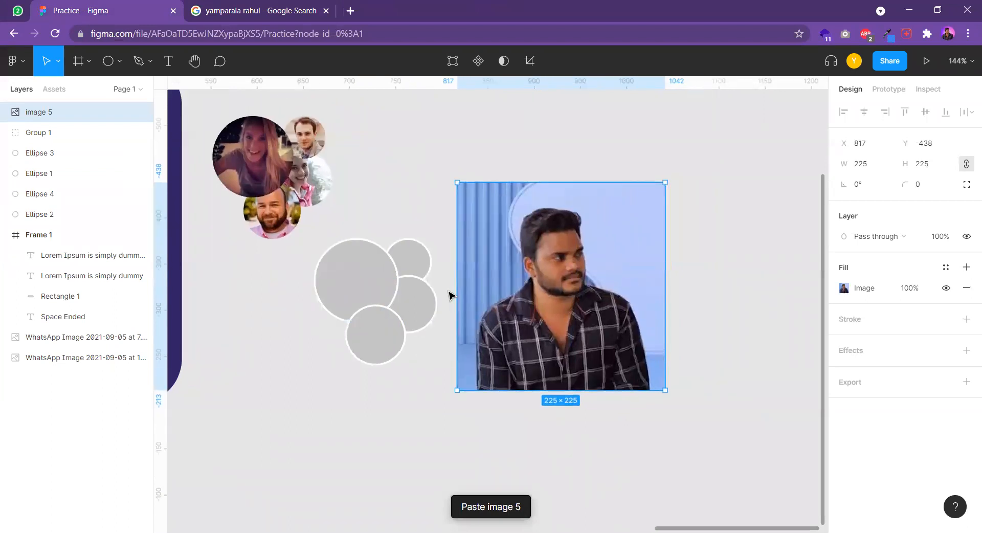
scroll(450, 294, right, 1)
drag(353, 277, 715, 267)
scroll(715, 267, right, 2)
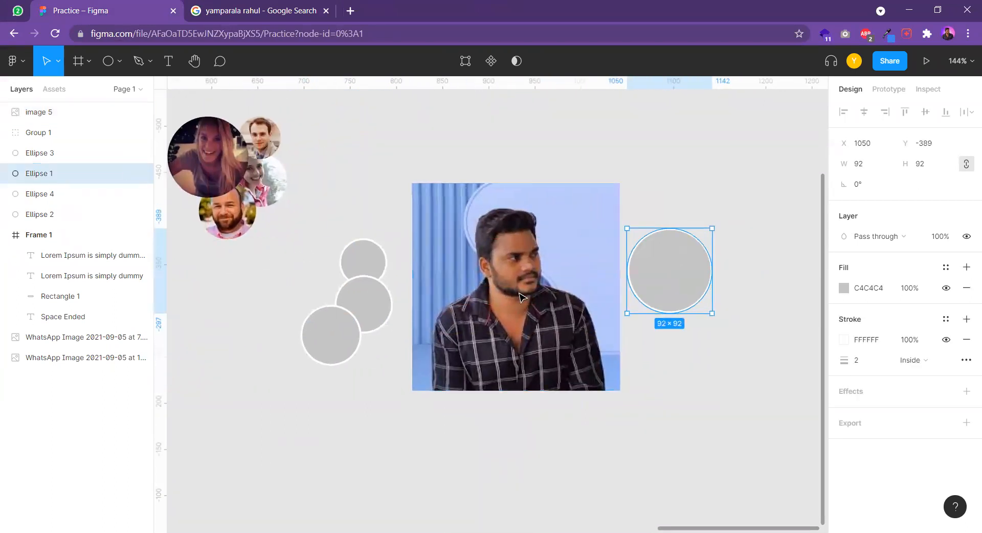
Scale the portrait down to 92 × 92, matching the large grey circle, and place it beside the circle
click(496, 293)
drag(409, 182, 535, 305)
drag(611, 373, 699, 287)
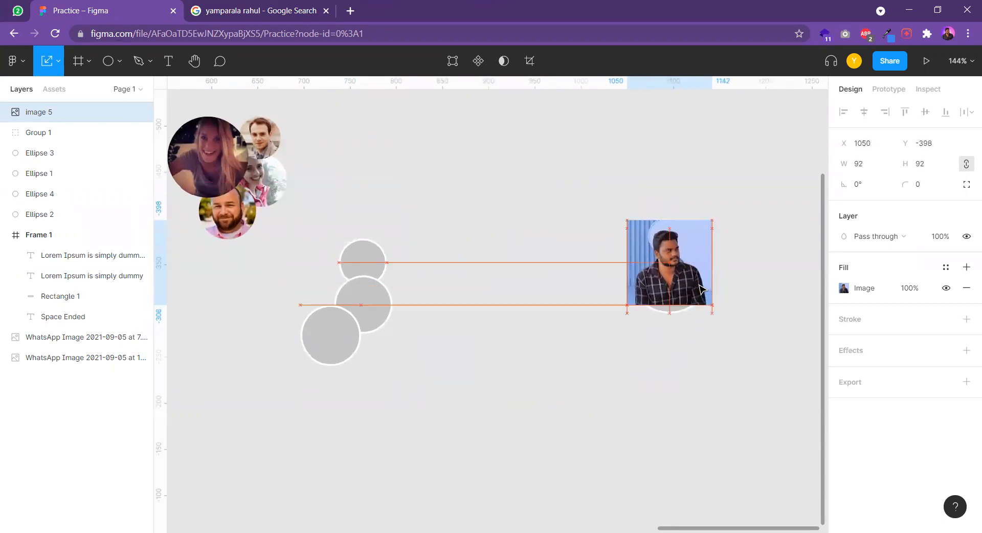
key(shift+2)
drag(634, 248, 346, 251)
Crop both sides of the portrait to narrow it to about 60 × 92 around the person
scroll(410, 286, down, 2)
double_click(344, 271)
click(696, 261)
click(706, 283)
drag(232, 259, 244, 260)
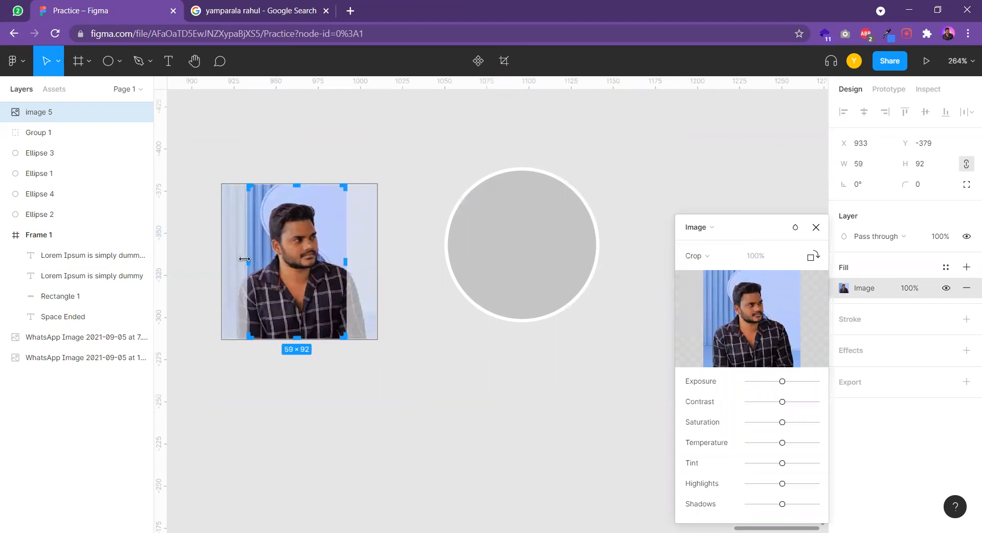
click(356, 235)
click(377, 275)
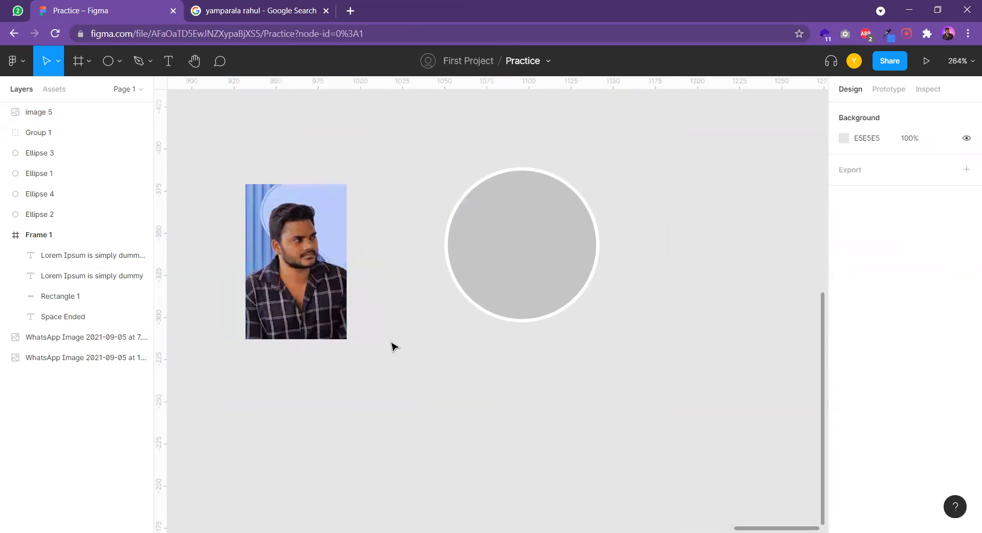
Enlarge the cropped portrait proportionally to about 101 × 155 and place it over the large grey circle
click(292, 266)
drag(288, 307, 332, 290)
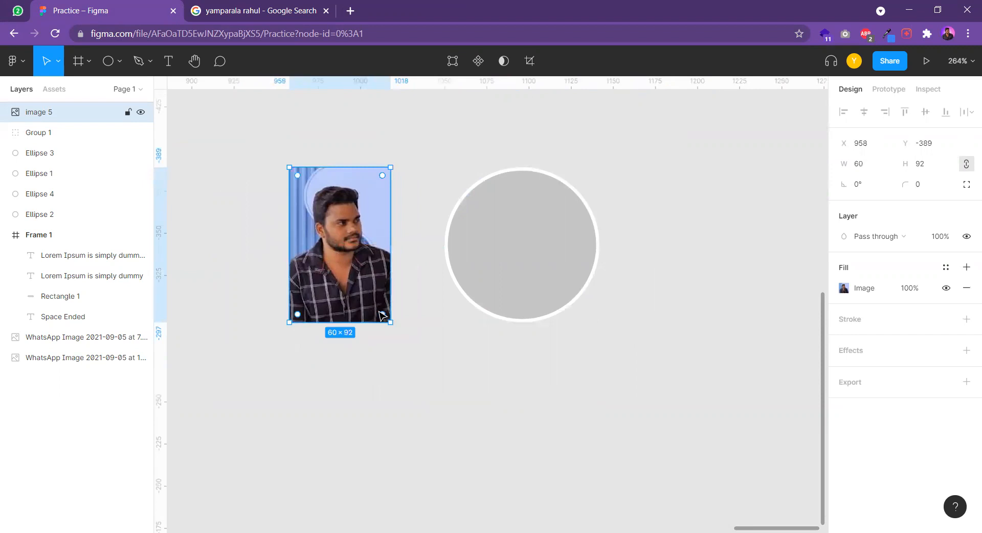
drag(387, 320, 460, 424)
drag(378, 324, 524, 306)
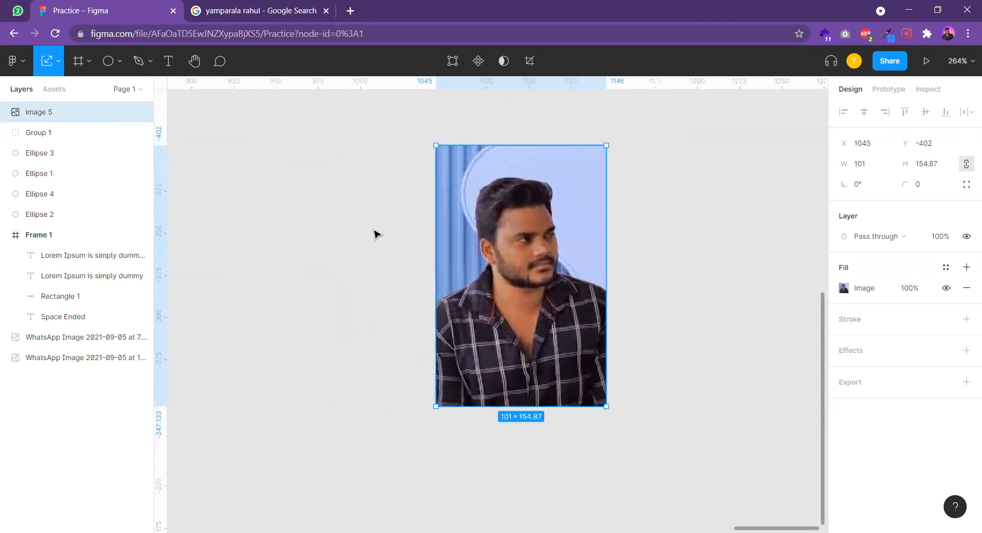
Shift the portrait partly off the circle and move the Ellipse 1 layer directly below image 5
drag(561, 231, 633, 237)
click(19, 175)
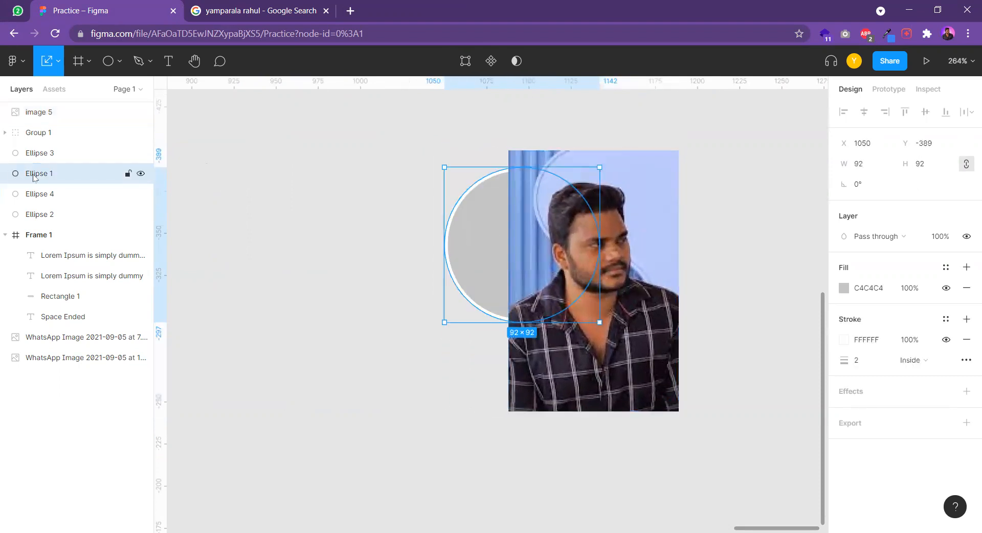
drag(34, 126, 35, 125)
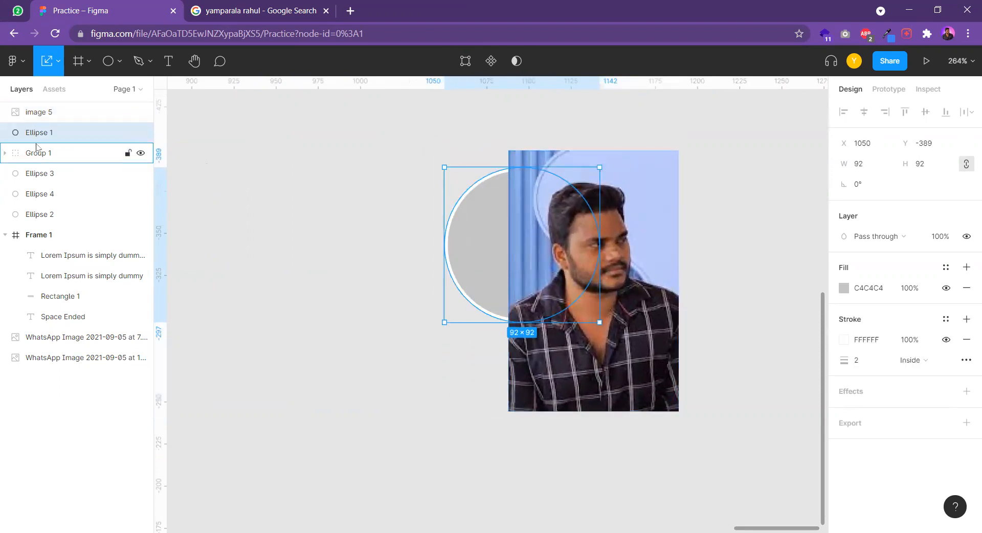
Position the portrait with the face over the large circle and use Ellipse 1 as a mask for image 5
click(520, 226)
drag(658, 272, 549, 258)
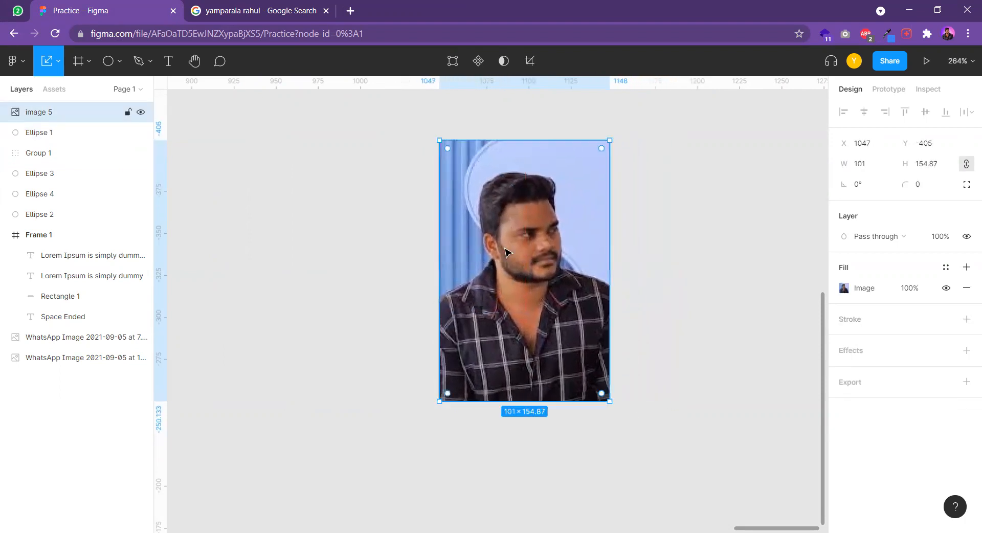
shift+click(35, 135)
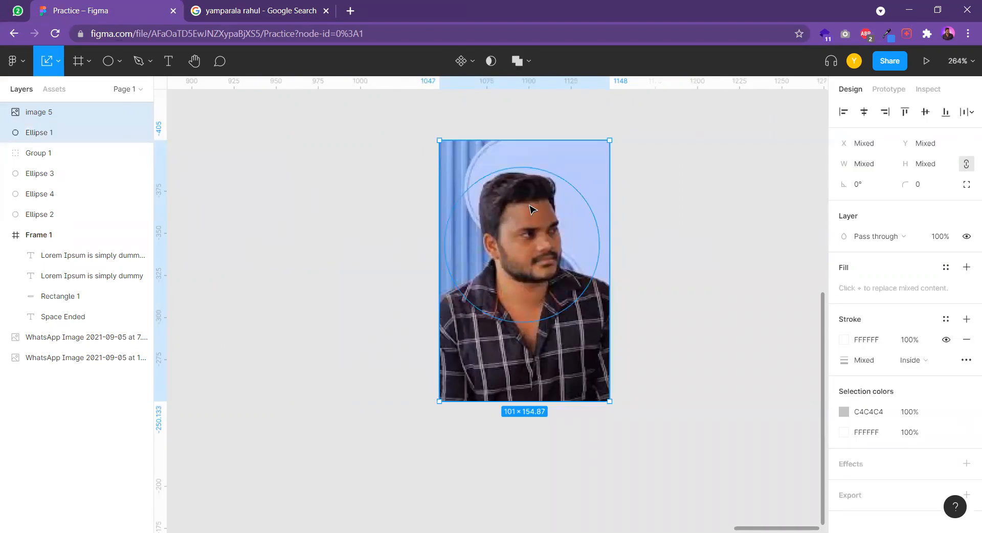
right_click(519, 235)
click(555, 349)
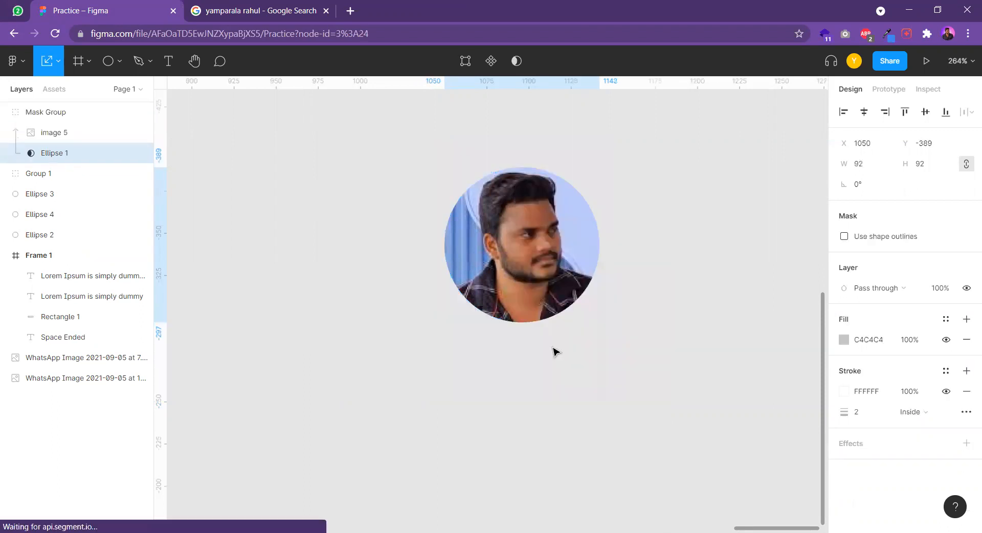
scroll(555, 351, down, 5)
scroll(632, 333, left, 1)
click(489, 307)
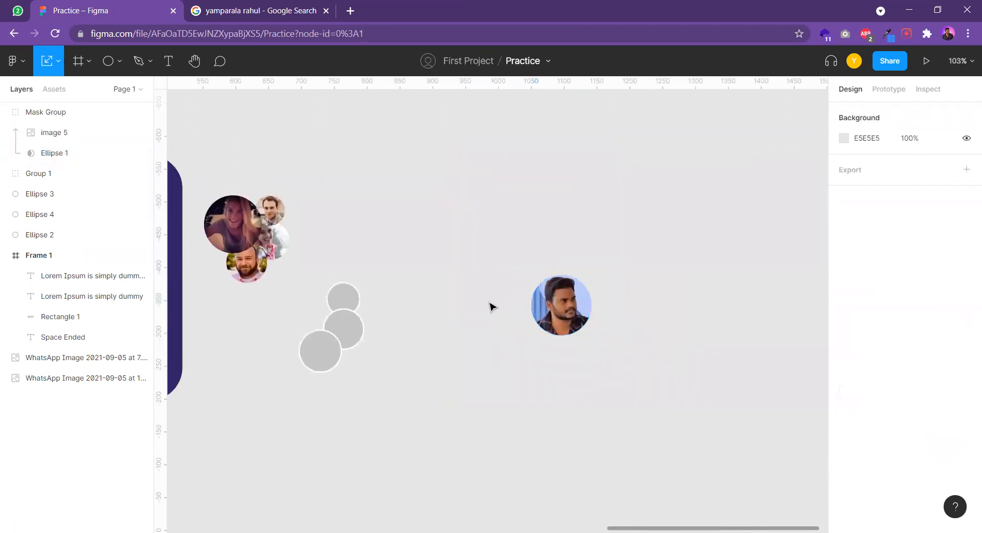
Add a stroke to the group of four avatar photos beside Frame 1
scroll(489, 307, left, 5)
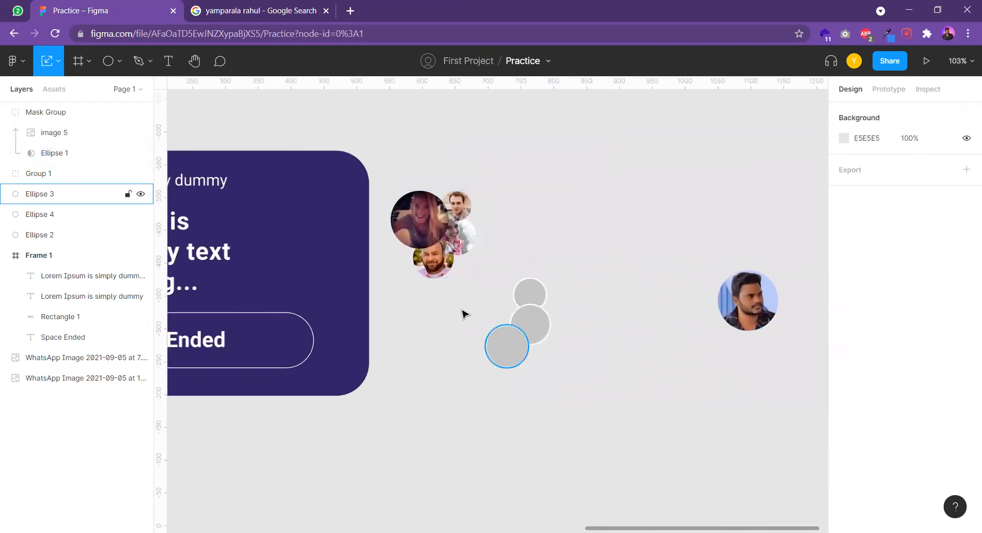
drag(451, 280, 488, 334)
drag(315, 300, 560, 252)
scroll(561, 252, up, 1)
scroll(532, 259, down, 4)
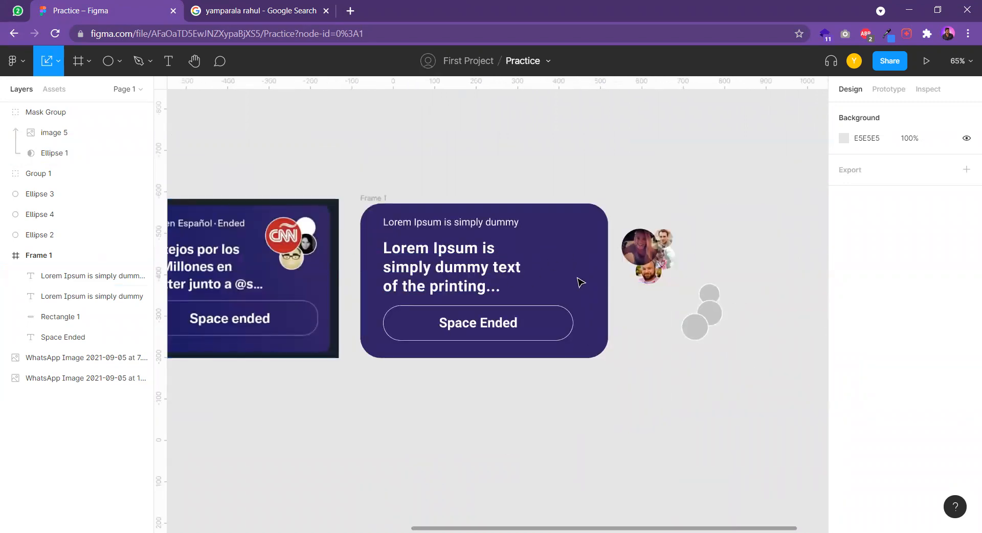
scroll(581, 282, up, 5)
drag(453, 330, 332, 163)
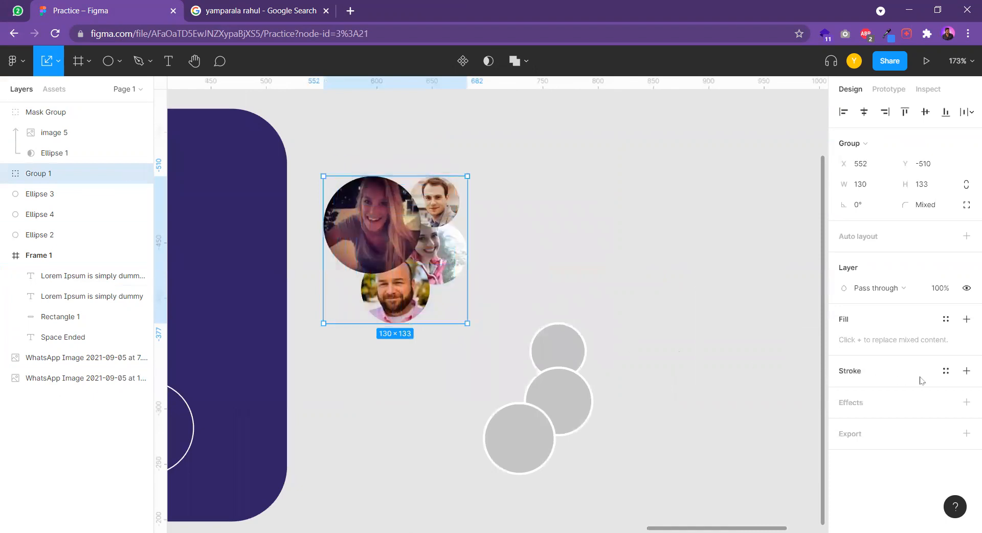
click(967, 372)
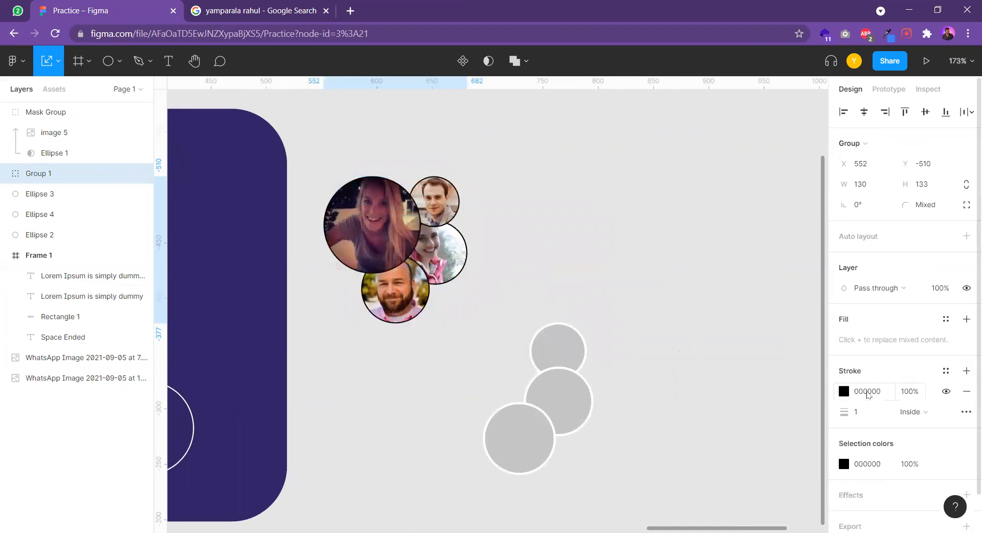
click(590, 266)
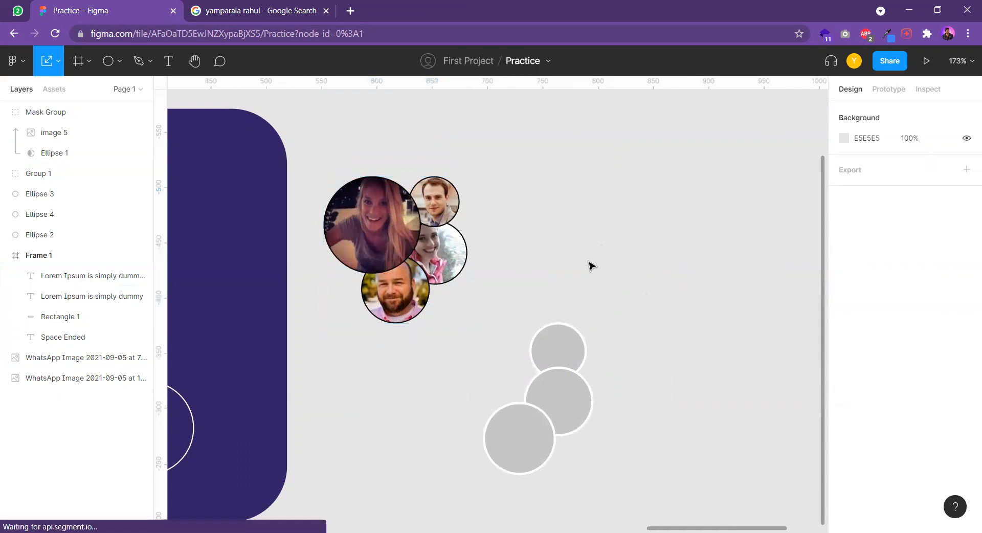
Move image 2, the smallest avatar photo, below image 4 to the bottom of Group 1
scroll(669, 245, down, 6)
drag(605, 273, 663, 264)
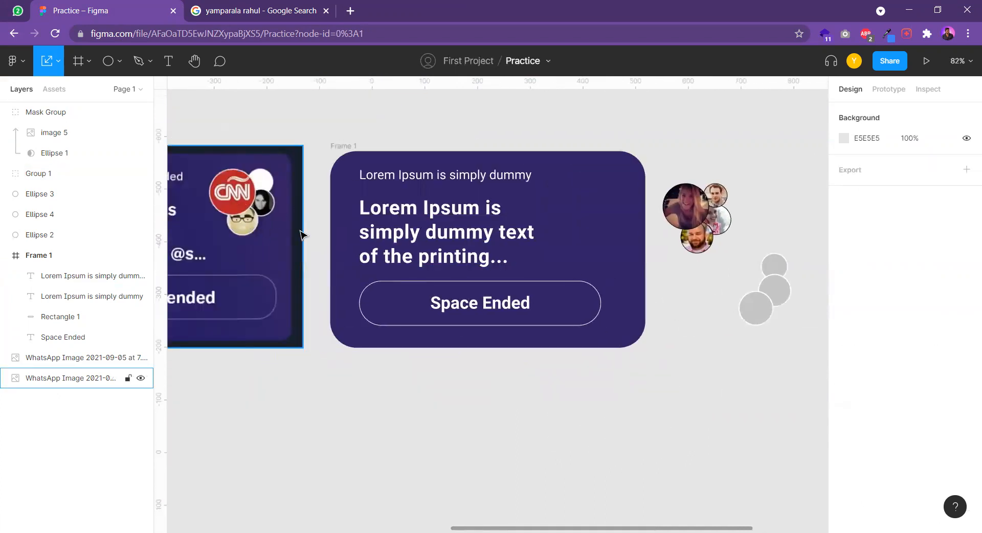
drag(748, 200, 624, 234)
double_click(592, 230)
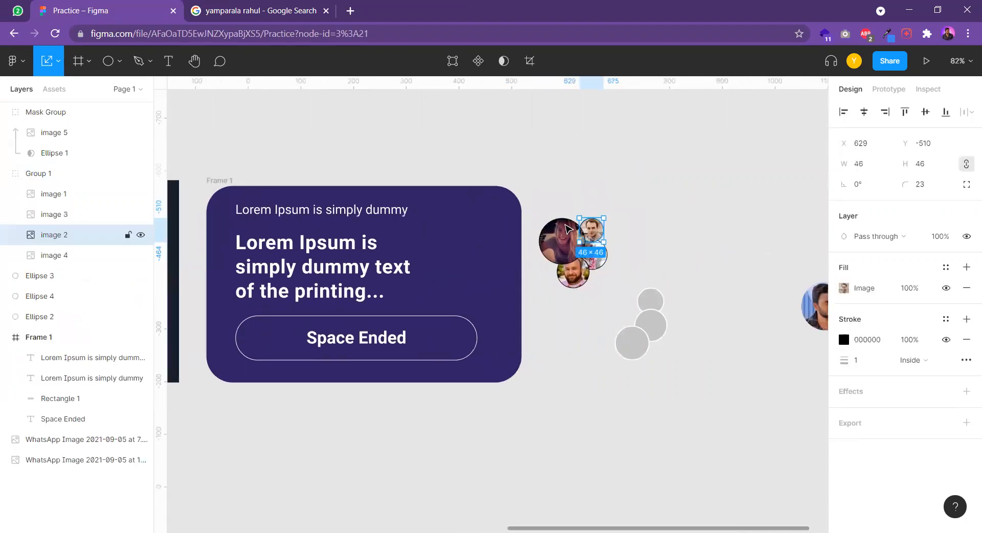
drag(64, 235, 62, 262)
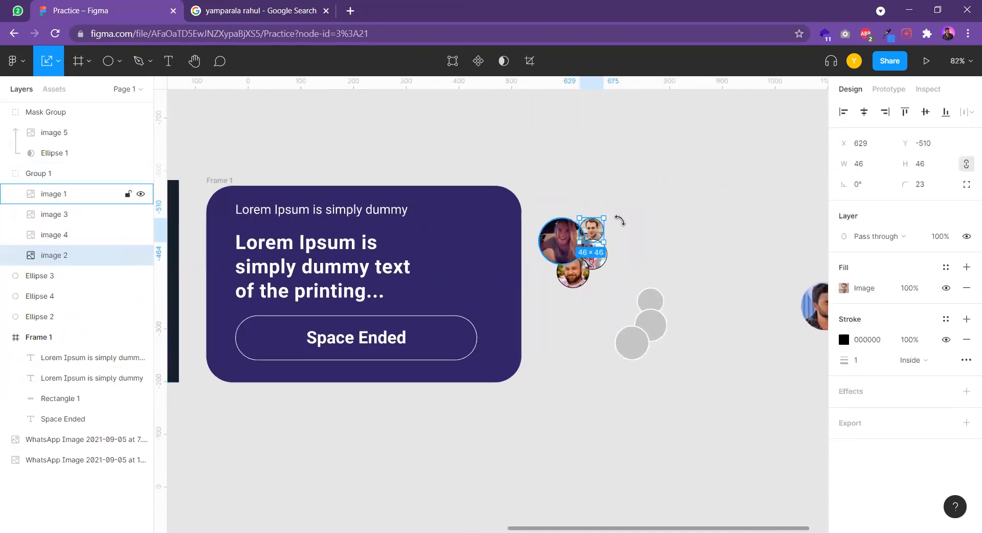
click(625, 235)
Set the avatar group's stroke to white FFFFFF with a weight of 2
scroll(625, 235, up, 5)
drag(599, 336, 444, 192)
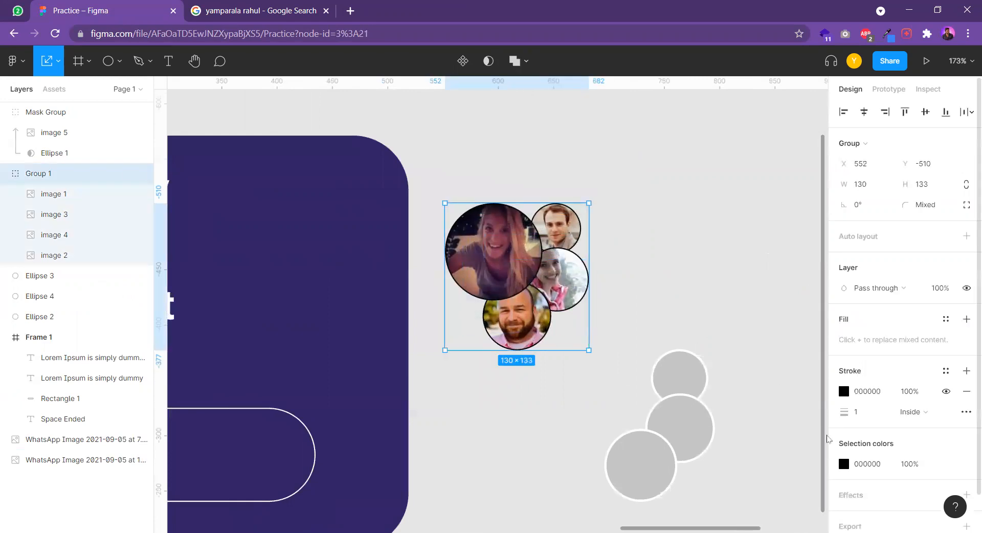
click(841, 390)
mouse_move(763, 331)
mouse_down()
mouse_move(537, 122)
mouse_move(553, 143)
mouse_up()
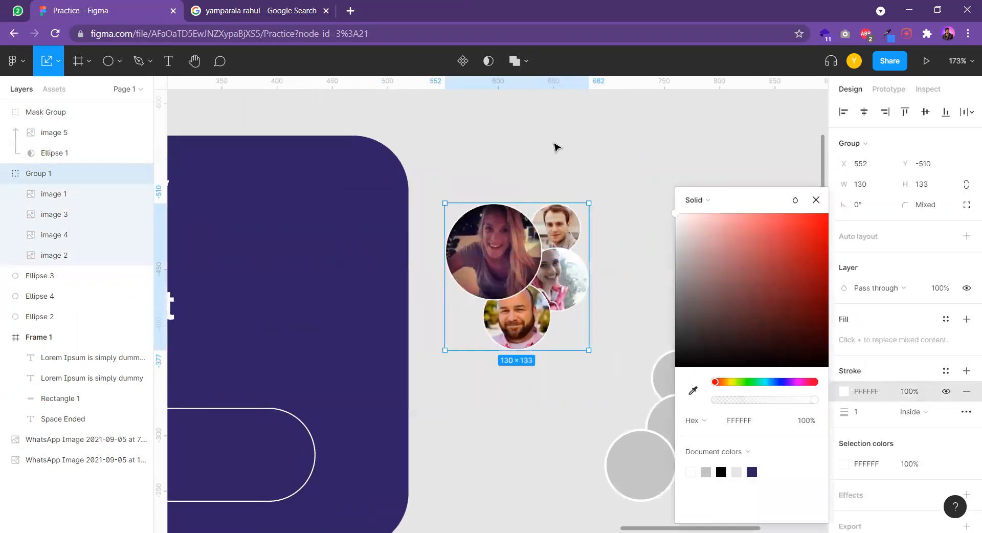
text(2)
key(Return)
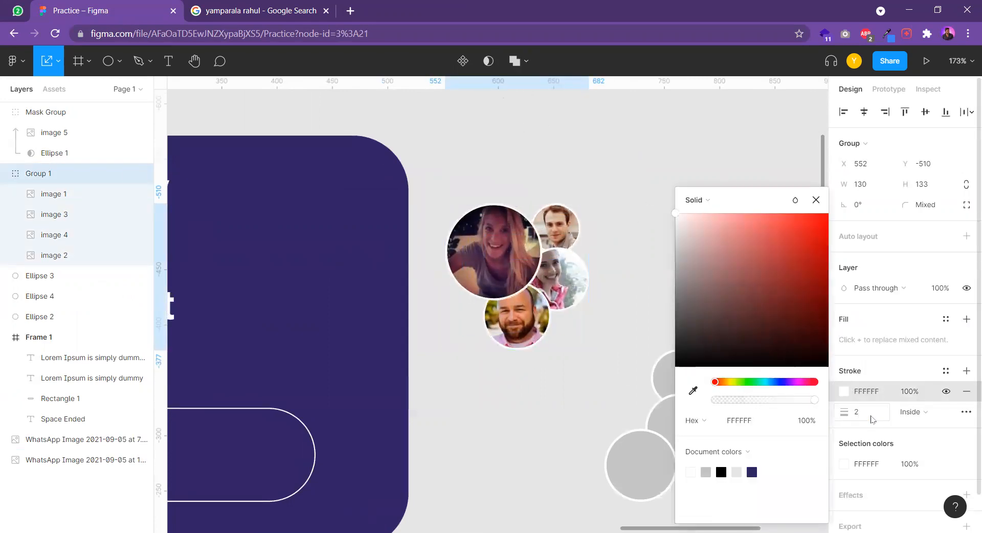
click(561, 148)
Move the avatar group into Frame 1 beside the heading and enlarge it to about 141 × 144
scroll(564, 183, down, 5)
drag(577, 190, 791, 230)
drag(758, 261, 653, 253)
scroll(657, 263, up, 4)
drag(592, 327, 587, 335)
drag(628, 299, 631, 304)
scroll(632, 298, down, 4)
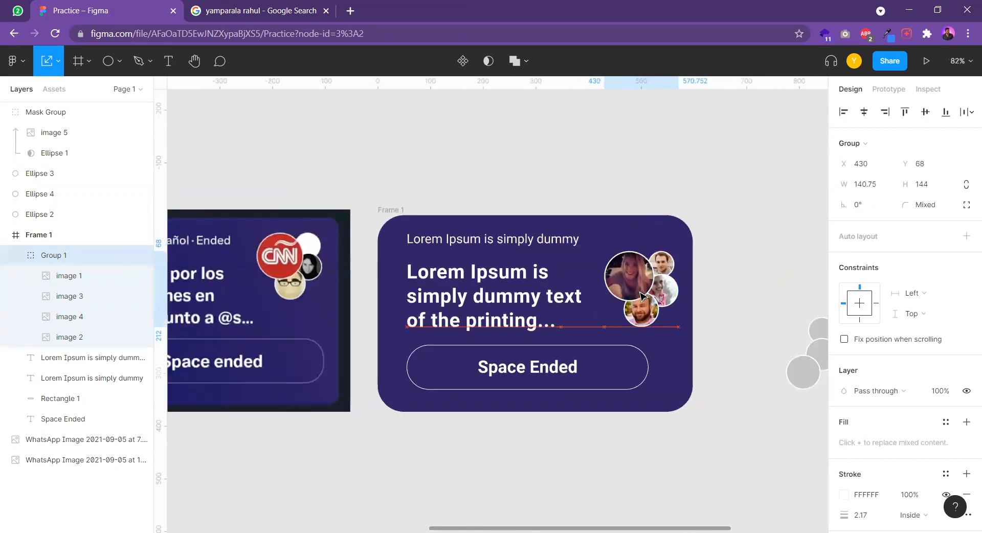
scroll(593, 256, down, 4)
click(590, 169)
scroll(688, 241, up, 3)
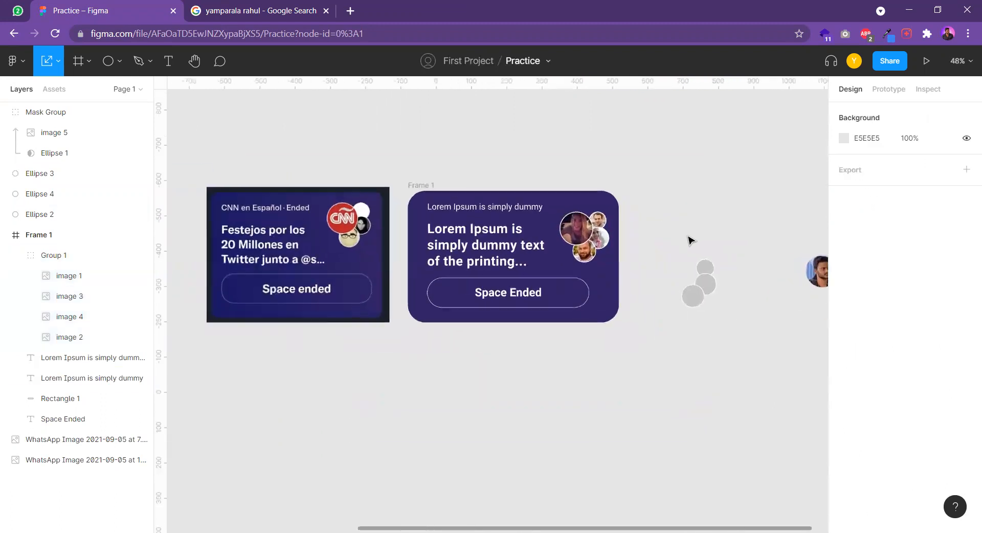
scroll(508, 169, up, 1)
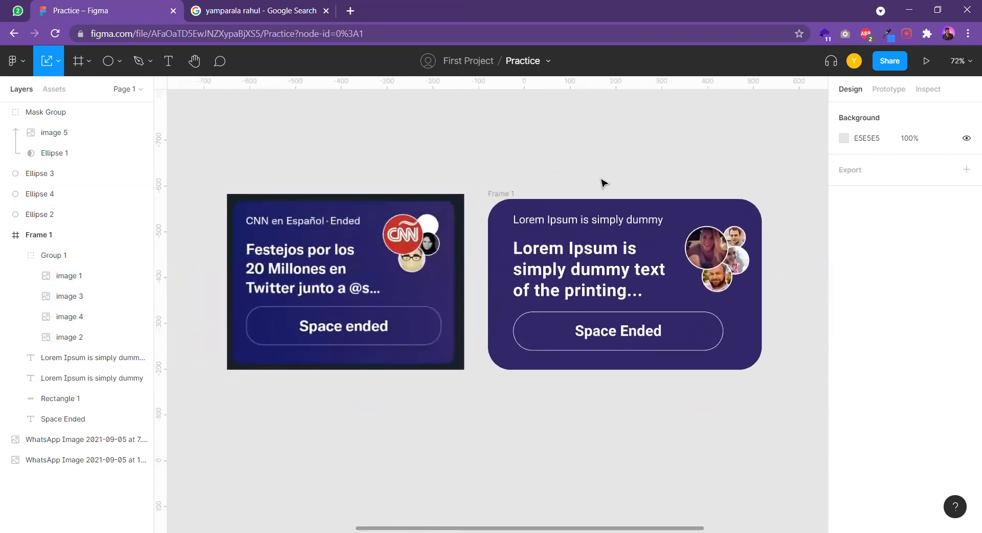